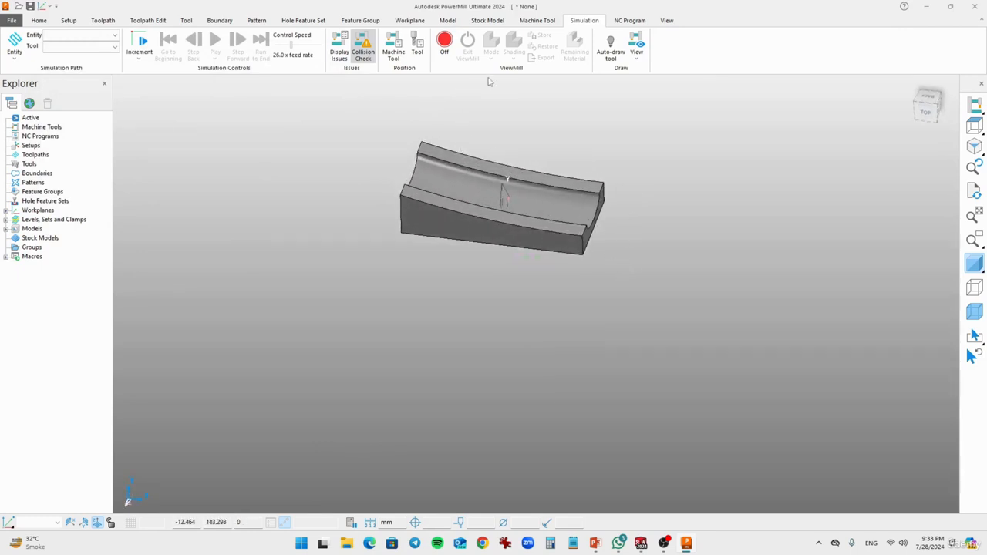
Examine the imported part's shape and its orientation to the coordinate axes from the top and several angled views
{"action": "middle_click_drag", "start_coordinate": [542, 255], "coordinate": [549, 214]}
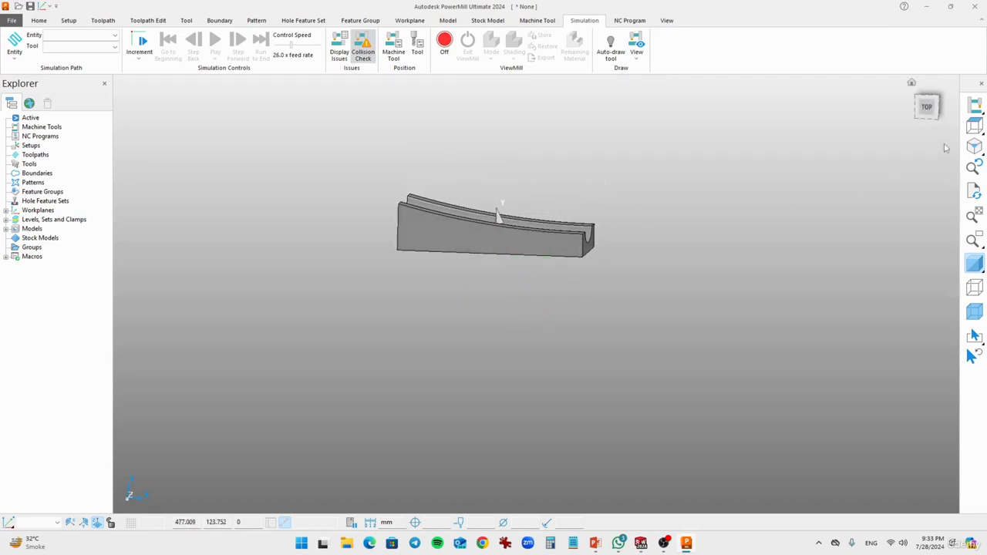
{"action": "left_click", "coordinate": [928, 106]}
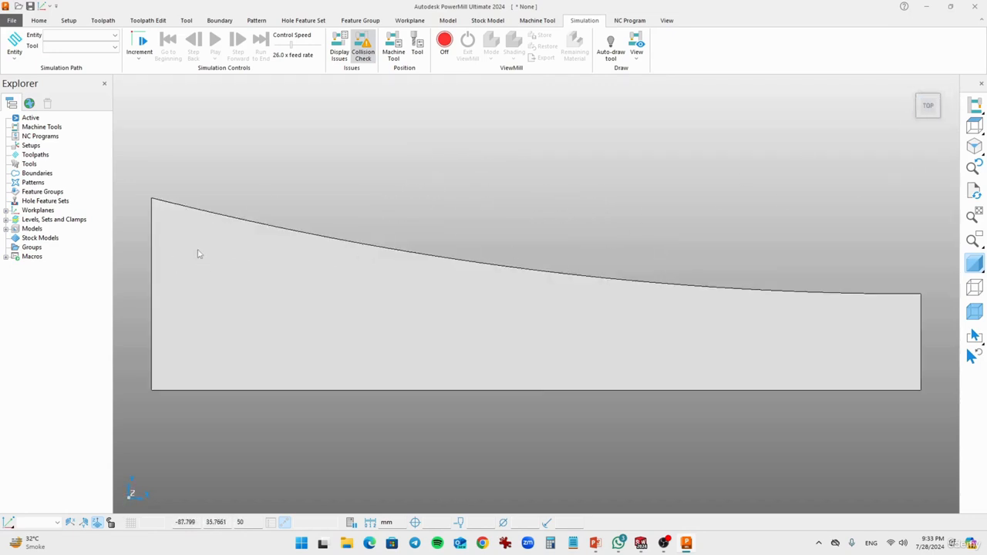
{"action": "left_click", "coordinate": [271, 286]}
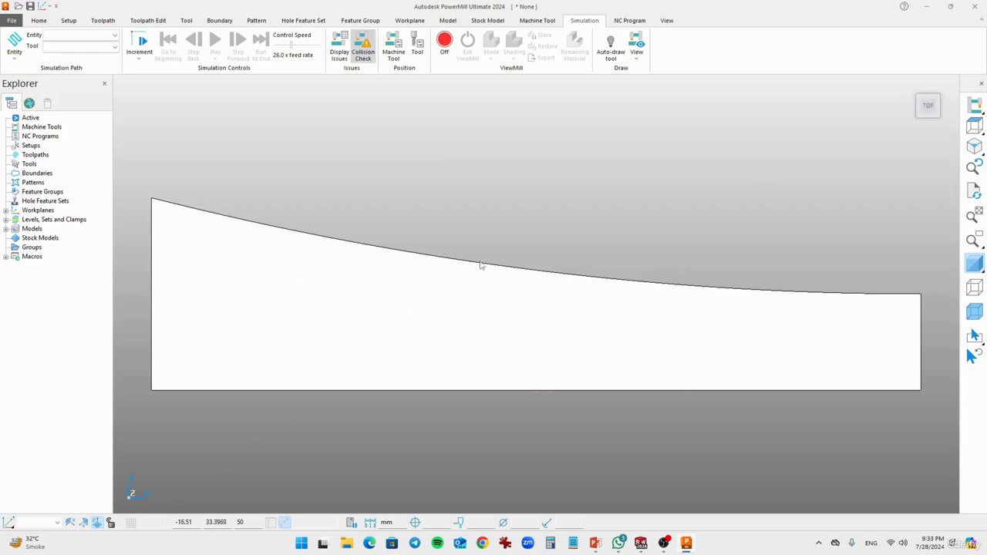
{"action": "middle_click_drag", "start_coordinate": [480, 264], "coordinate": [454, 247]}
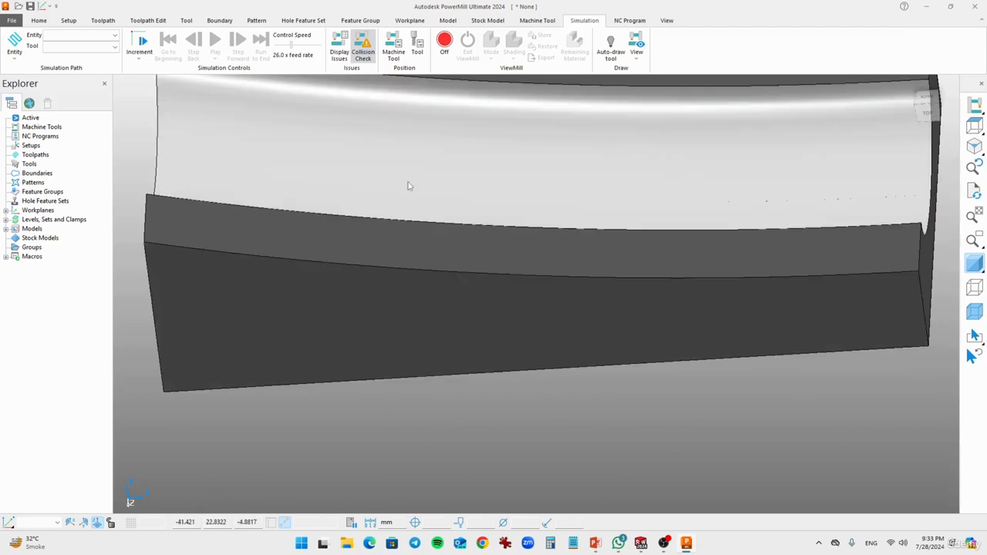
{"action": "scroll", "coordinate": [657, 213], "scroll_direction": "down", "scroll_amount": 3}
{"action": "middle_click_drag", "start_coordinate": [745, 212], "coordinate": [640, 278]}
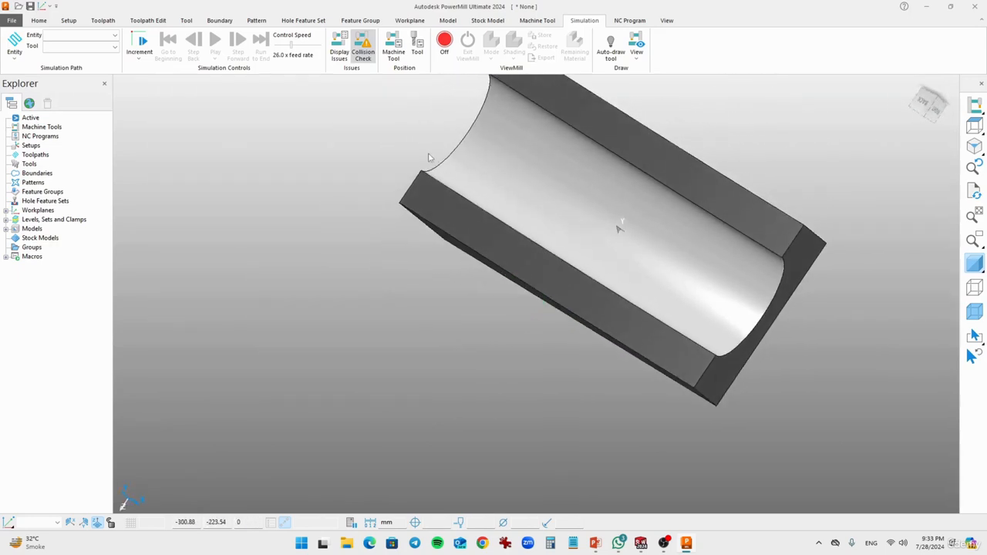
{"action": "middle_click_drag", "start_coordinate": [430, 158], "coordinate": [497, 179]}
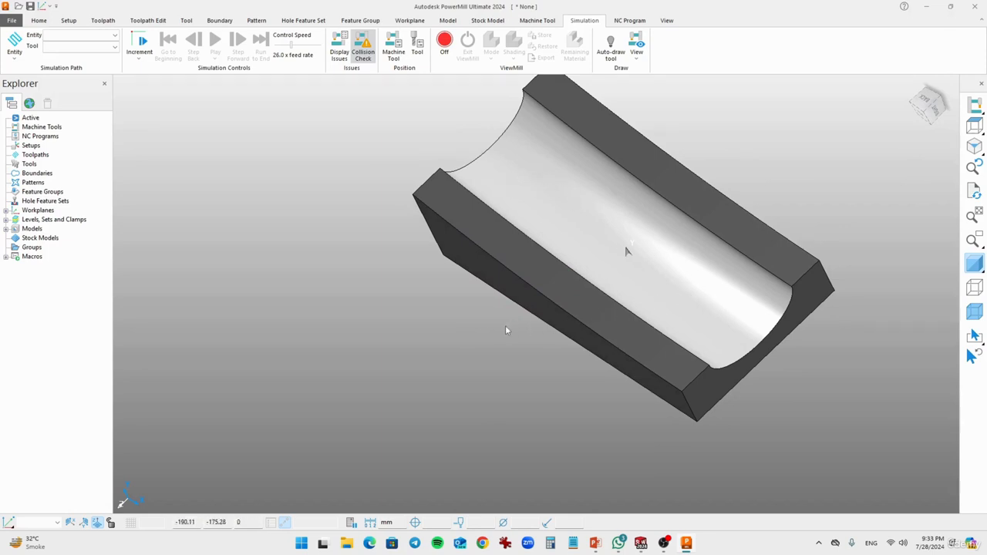
{"action": "middle_click_drag", "start_coordinate": [507, 331], "coordinate": [606, 258]}
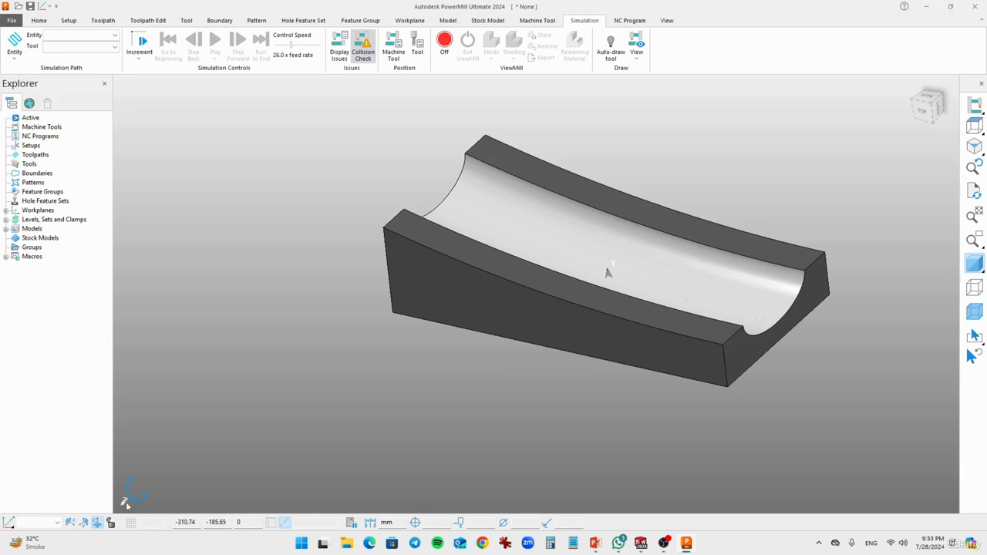
{"action": "scroll", "coordinate": [127, 505], "scroll_direction": "down", "scroll_amount": 2}
{"action": "middle_click_drag", "start_coordinate": [127, 505], "coordinate": [498, 405]}
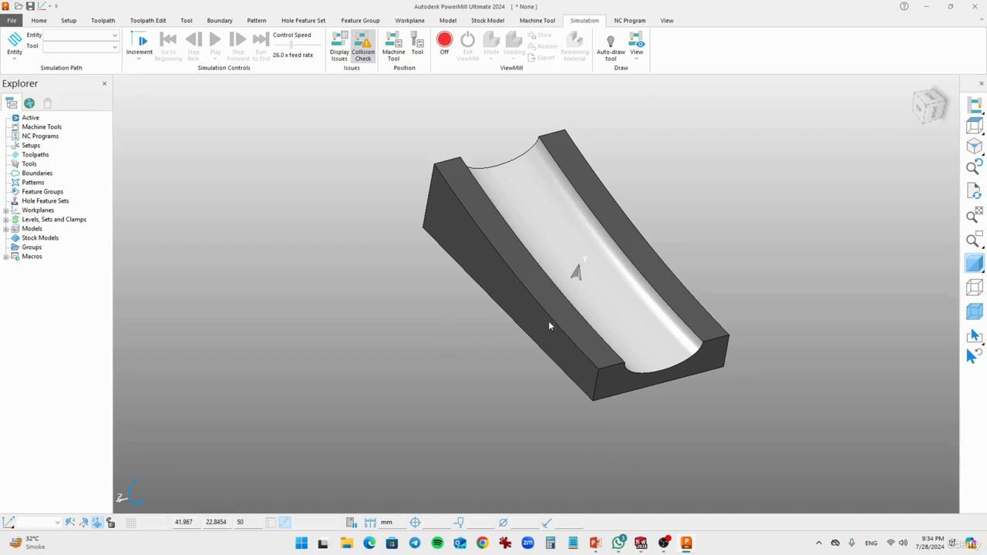
{"action": "left_click", "coordinate": [45, 212]}
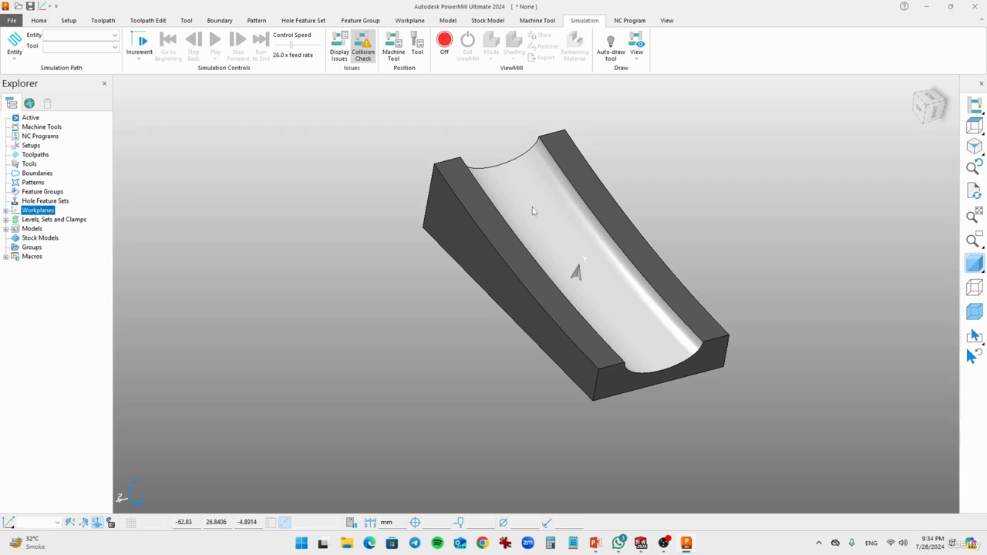
{"action": "left_click", "coordinate": [343, 242]}
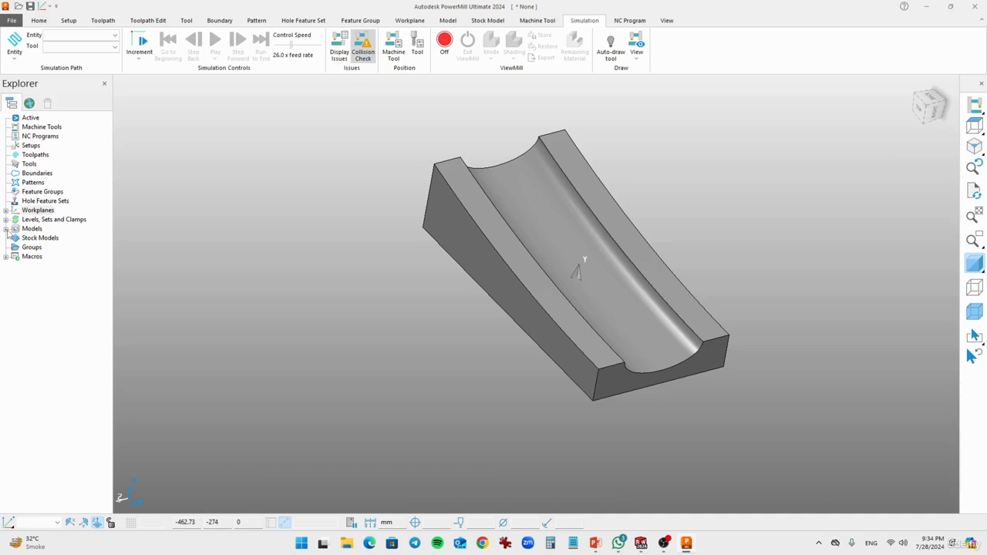
Open the Transform Model options for Part1 and rotate it by an angle of 90 degrees about the X axis
{"action": "left_click", "coordinate": [6, 229]}
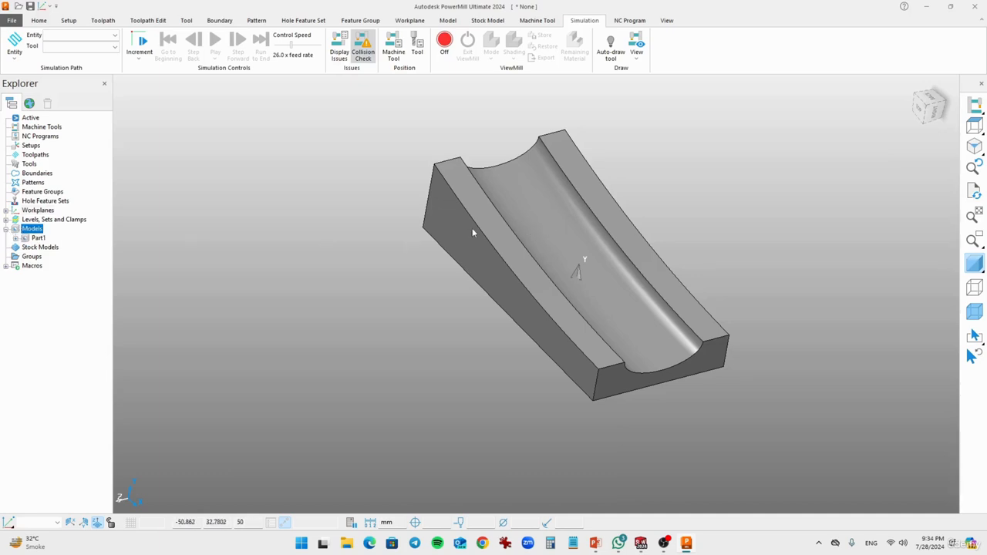
{"action": "left_click", "coordinate": [37, 239]}
{"action": "right_click", "coordinate": [30, 240]}
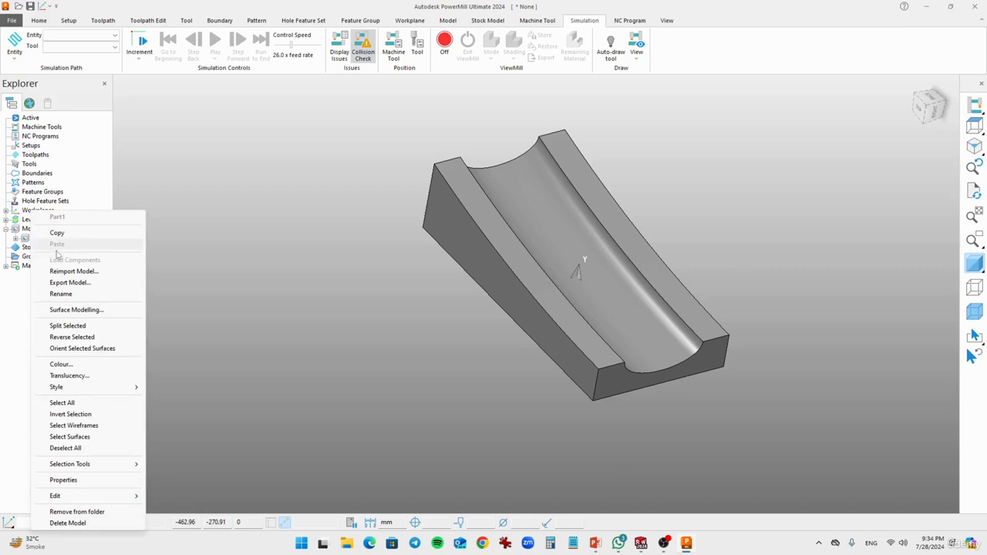
{"action": "mouse_move", "coordinate": [99, 501]}
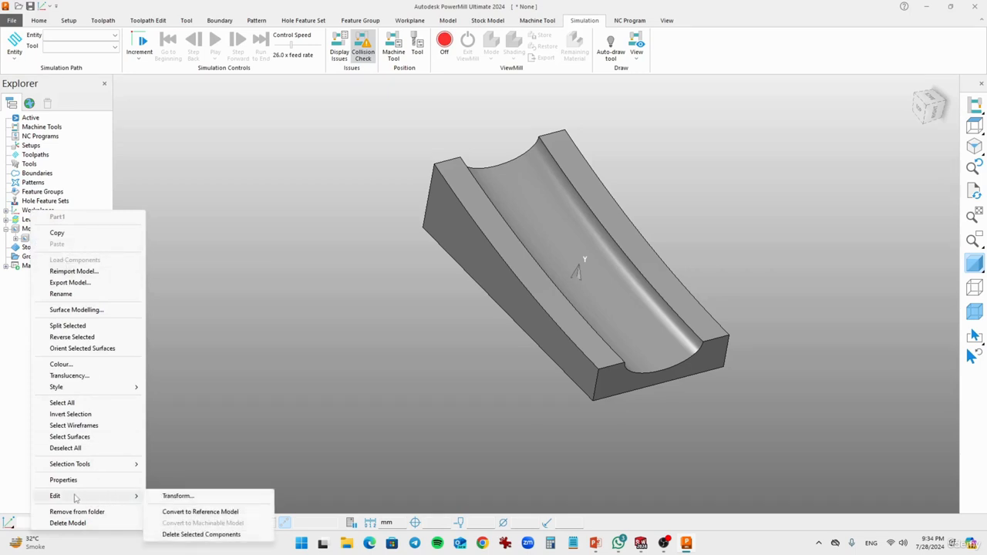
{"action": "left_click", "coordinate": [194, 497]}
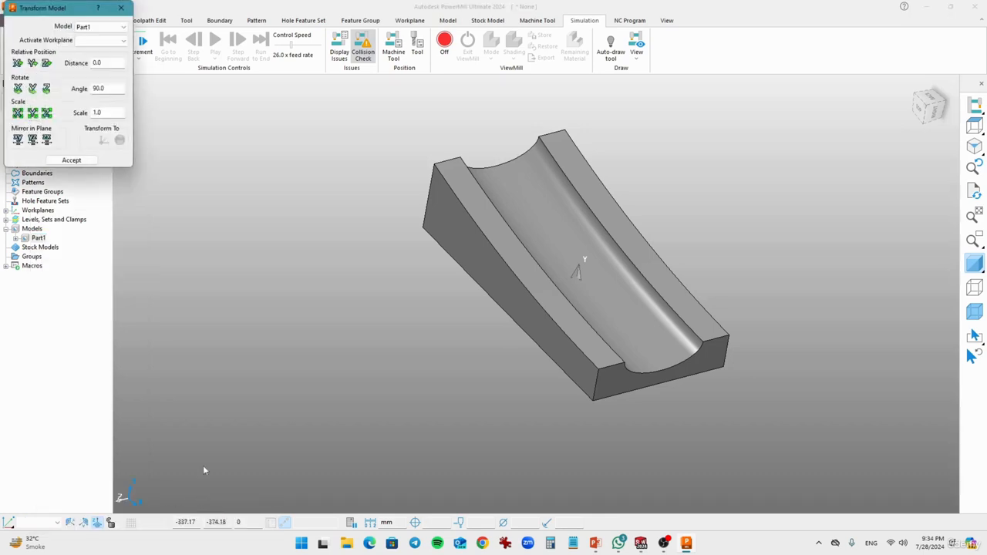
{"action": "left_click_drag", "start_coordinate": [58, 13], "coordinate": [293, 186]}
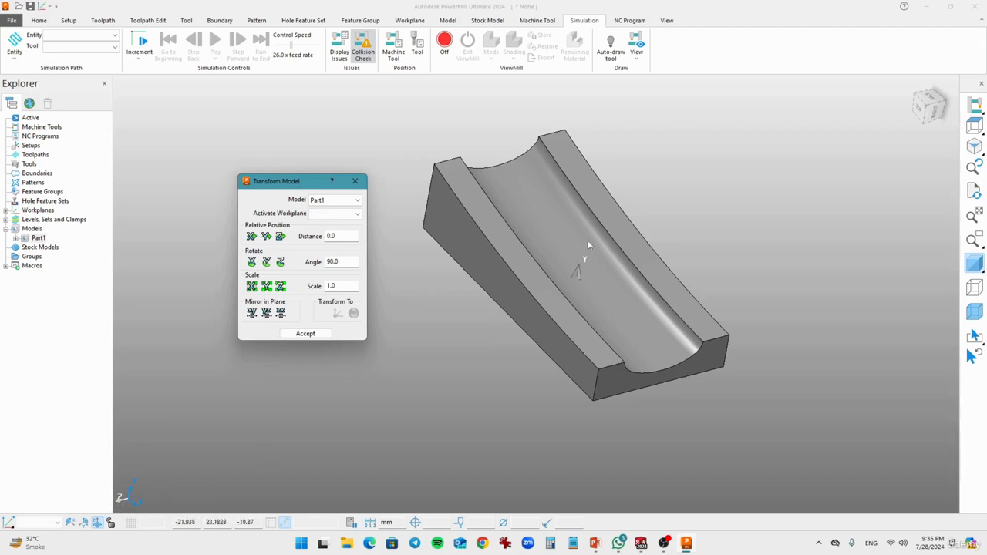
{"action": "double_click", "coordinate": [344, 261]}
{"action": "type", "text": "90"}
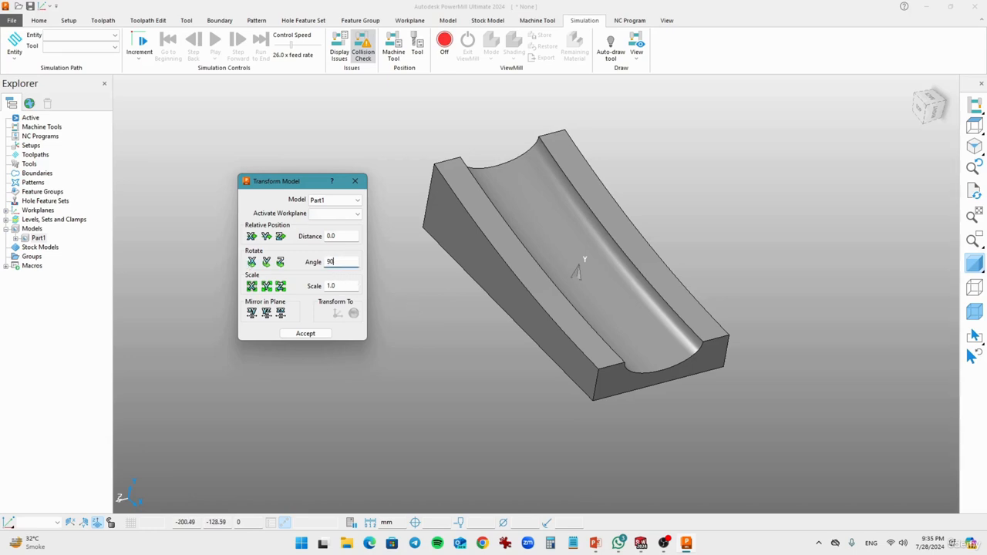
{"action": "left_click", "coordinate": [253, 263]}
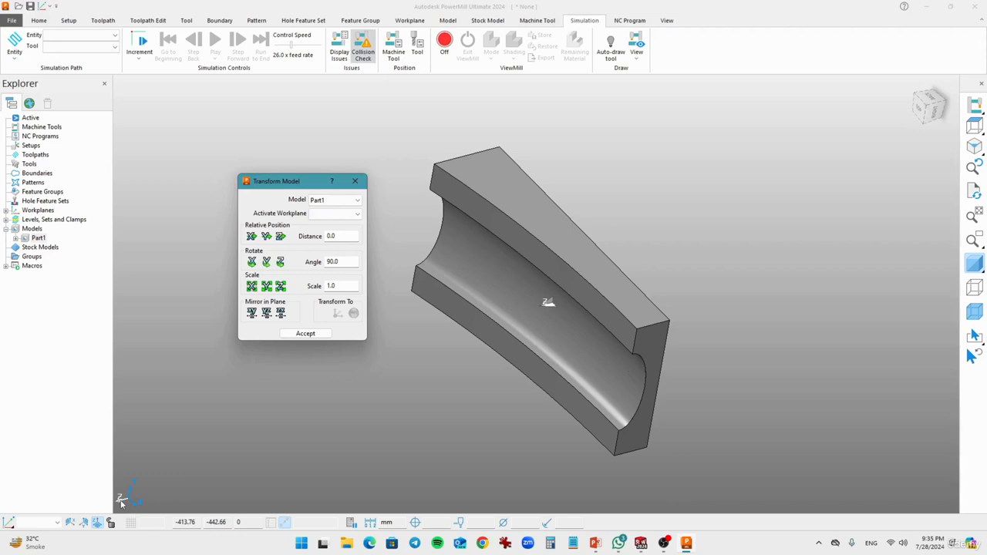
Keep rotating Part1 about the X axis in 90-degree increments through two more full turns
{"action": "left_click", "coordinate": [252, 262]}
{"action": "left_click", "coordinate": [252, 262]}
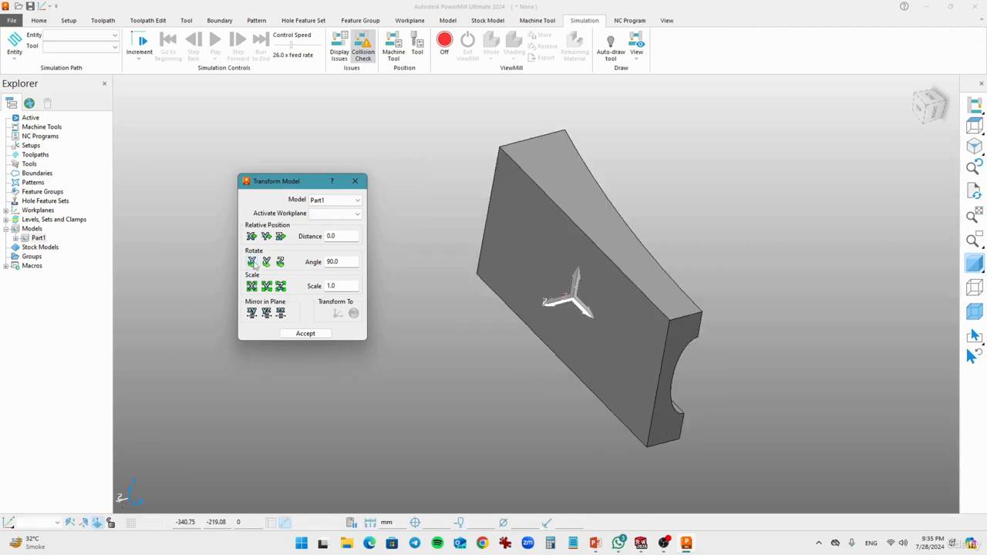
{"action": "left_click", "coordinate": [252, 262]}
{"action": "left_click", "coordinate": [253, 262]}
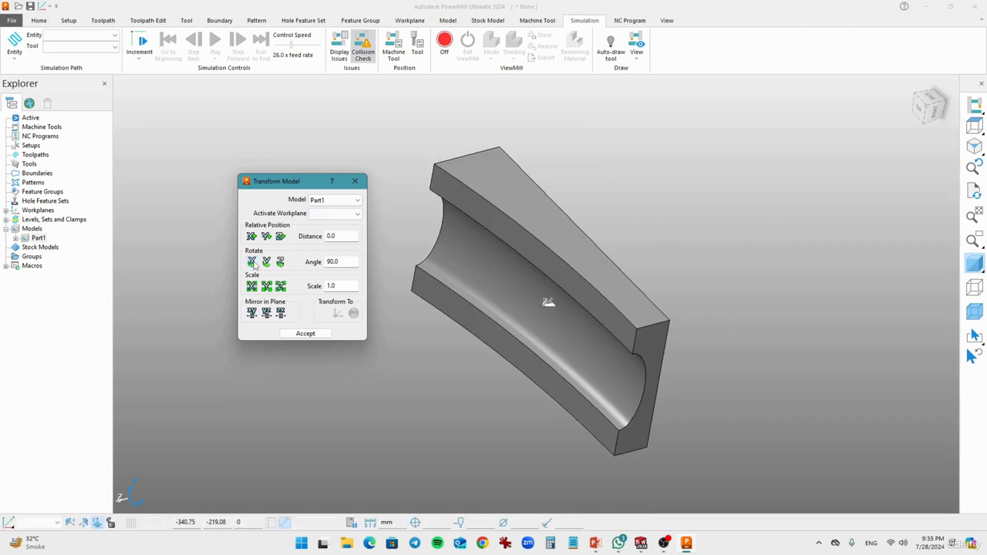
{"action": "left_click", "coordinate": [252, 263]}
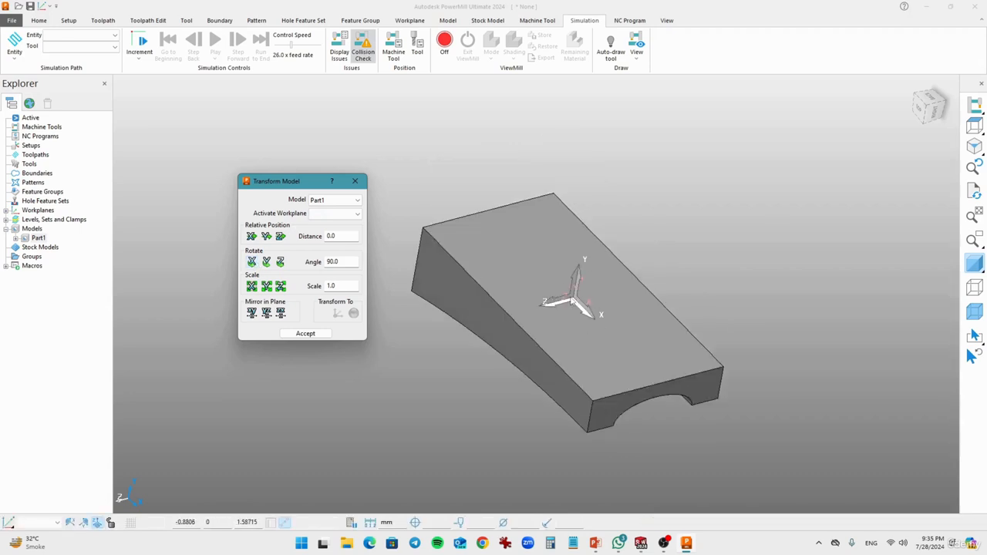
{"action": "left_click", "coordinate": [252, 263]}
{"action": "left_click", "coordinate": [252, 262]}
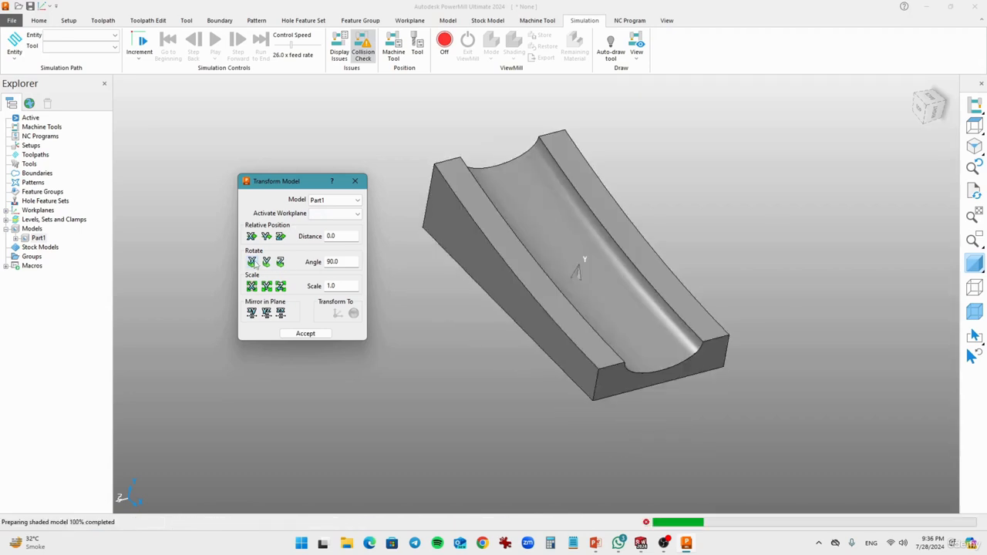
{"action": "left_click", "coordinate": [252, 262]}
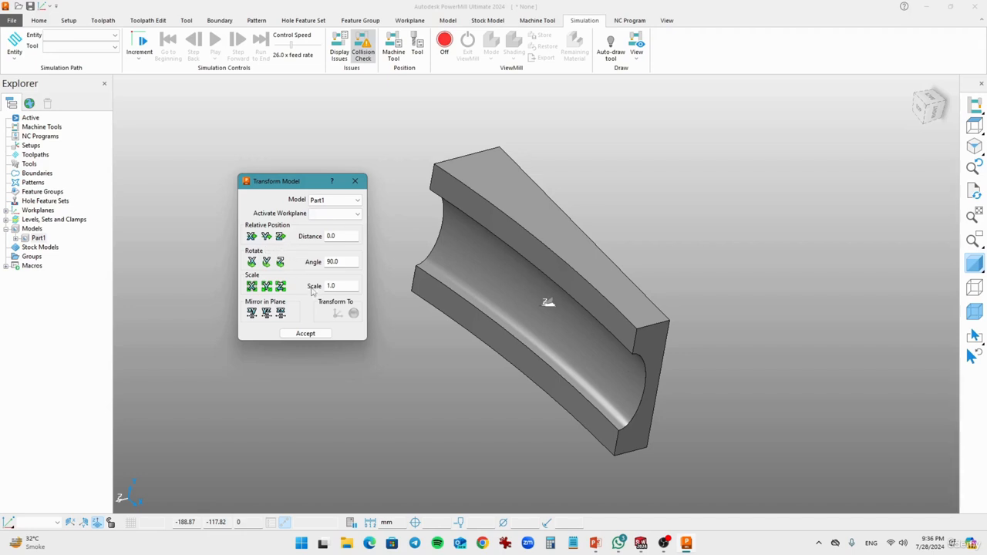
Accept the model transformation and check the part's new orientation from the top and in angled views
{"action": "left_click", "coordinate": [306, 336]}
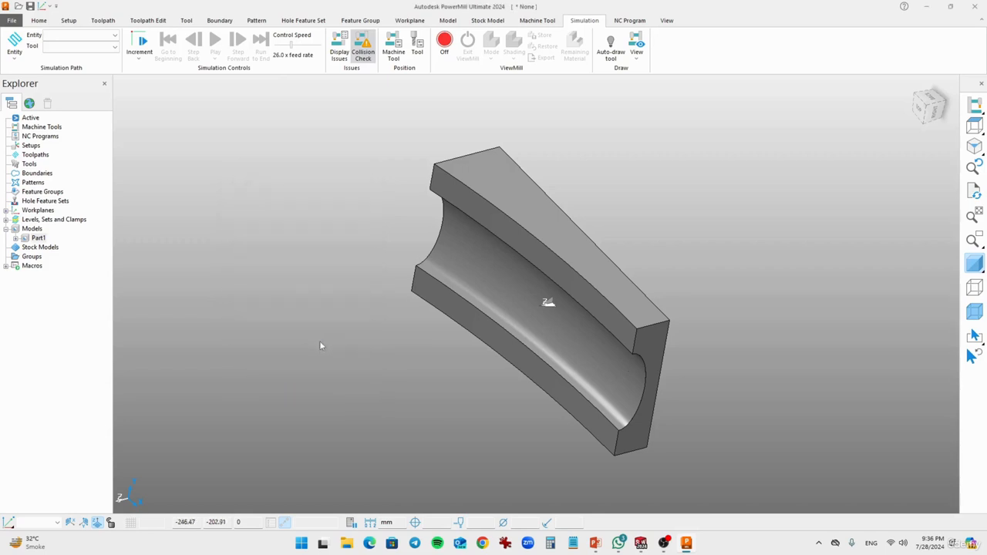
{"action": "left_click", "coordinate": [919, 110]}
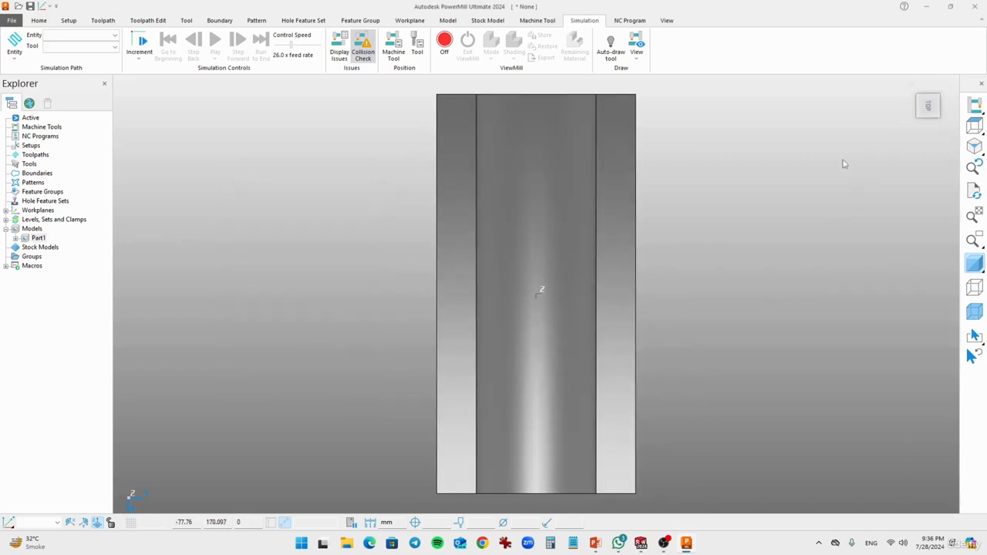
{"action": "left_click", "coordinate": [944, 81]}
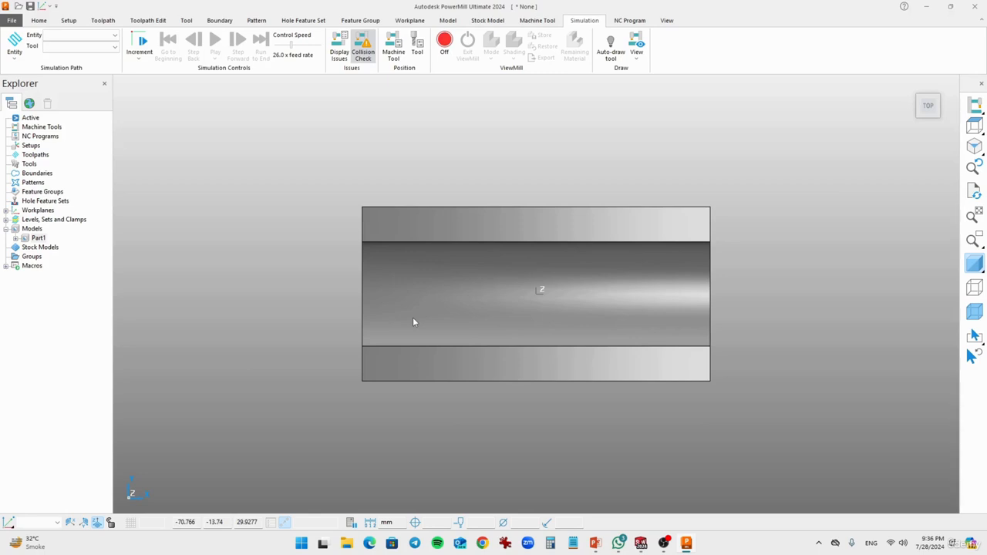
{"action": "middle_click_drag", "start_coordinate": [369, 412], "coordinate": [619, 349]}
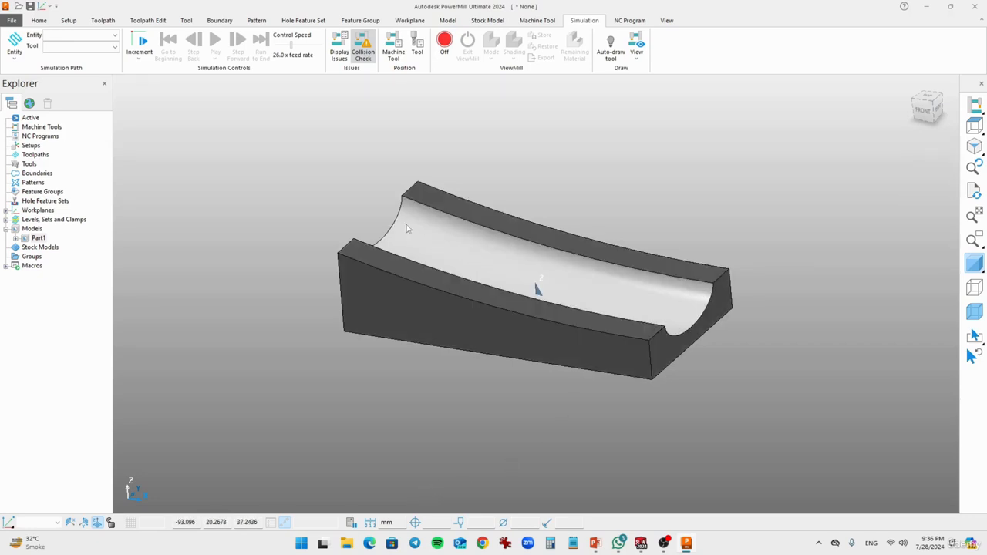
{"action": "middle_click_drag", "start_coordinate": [567, 285], "coordinate": [531, 353]}
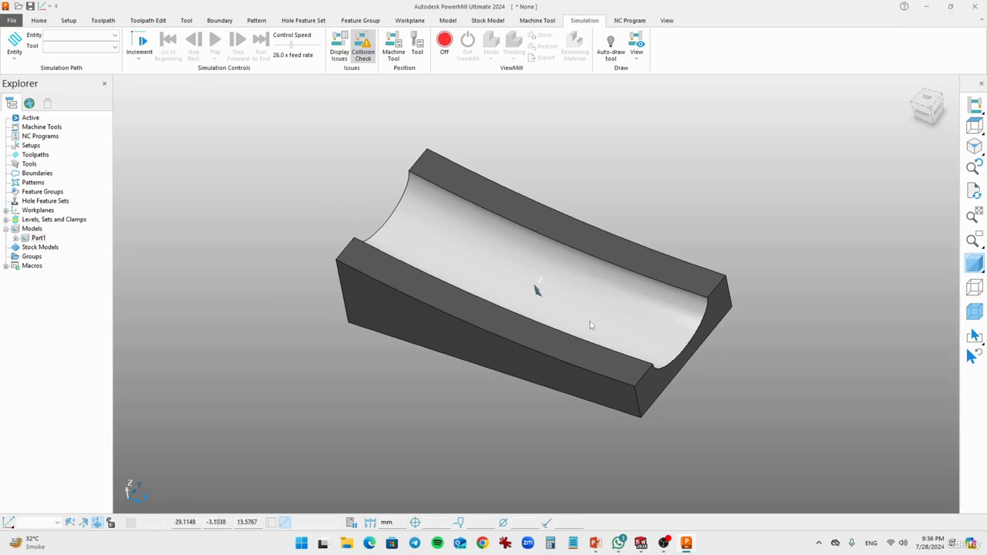
{"action": "middle_click_drag", "start_coordinate": [684, 354], "coordinate": [545, 340]}
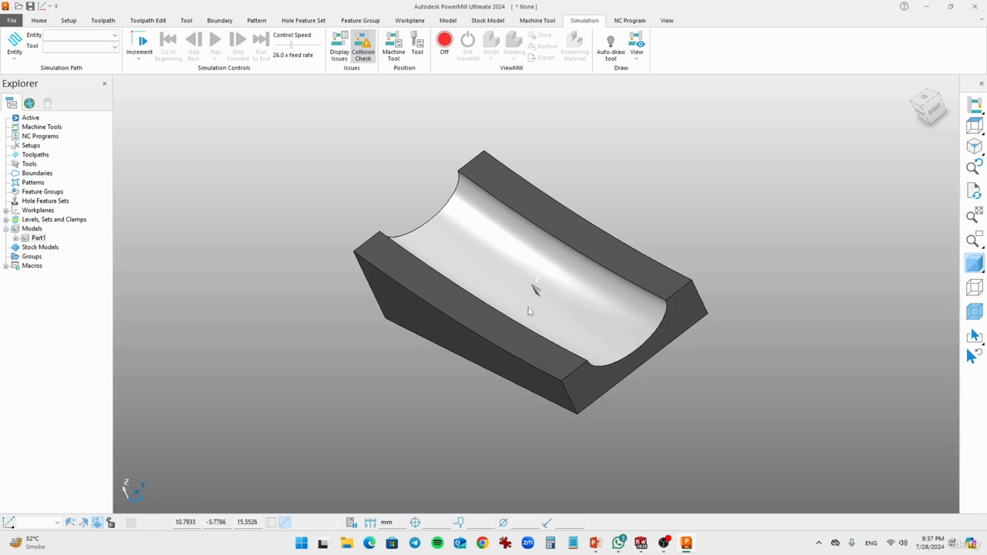
Create a new pattern and rename it "project cuve"
{"action": "right_click", "coordinate": [32, 183]}
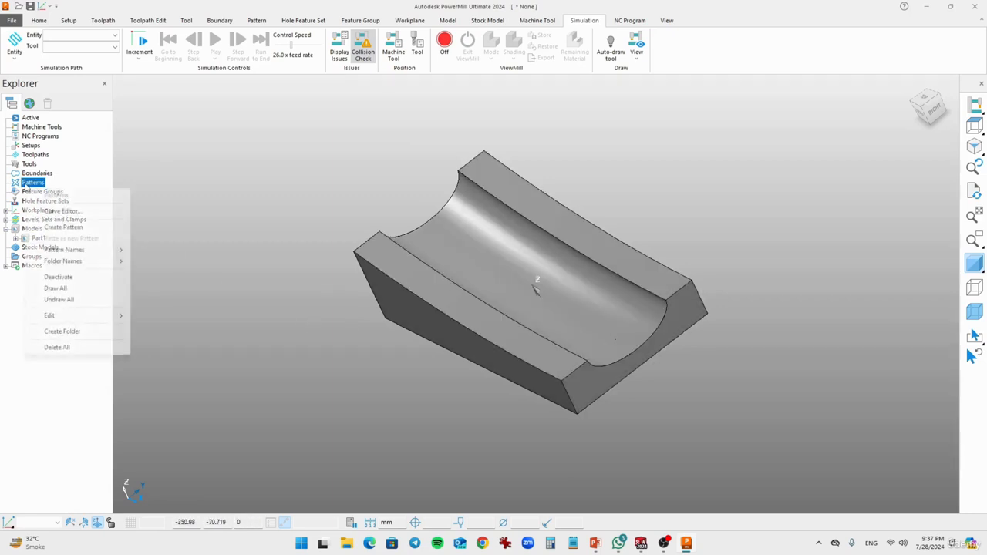
{"action": "left_click", "coordinate": [63, 227]}
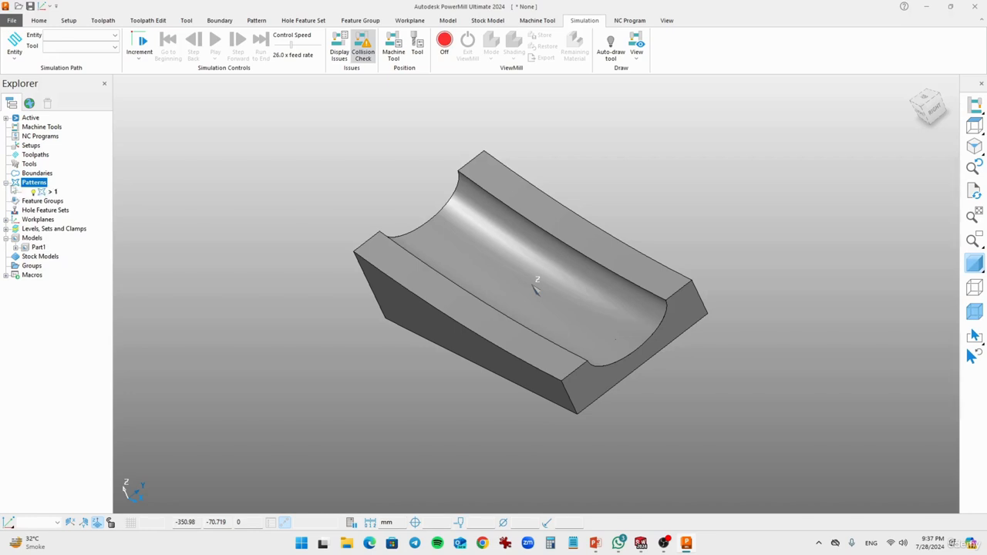
{"action": "right_click", "coordinate": [41, 192]}
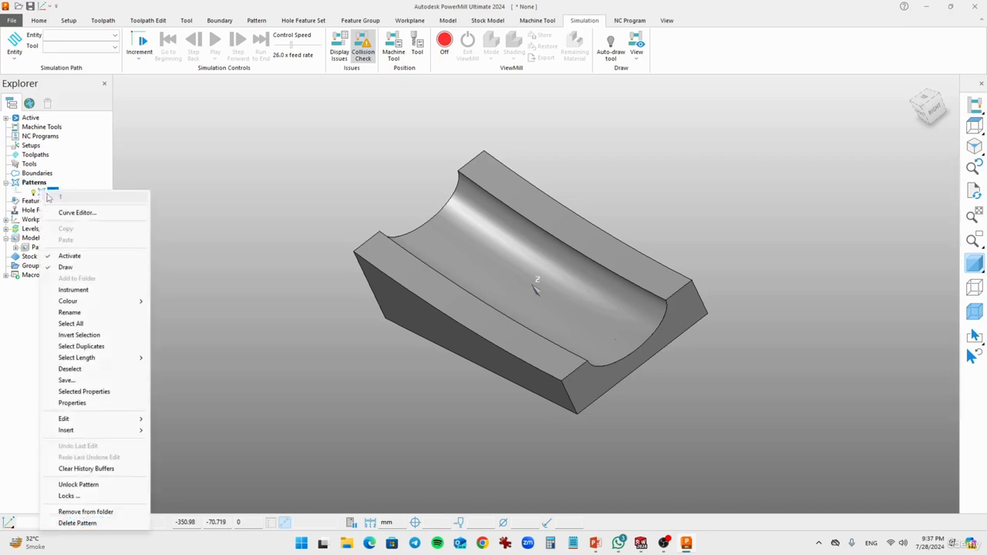
{"action": "left_click", "coordinate": [69, 312]}
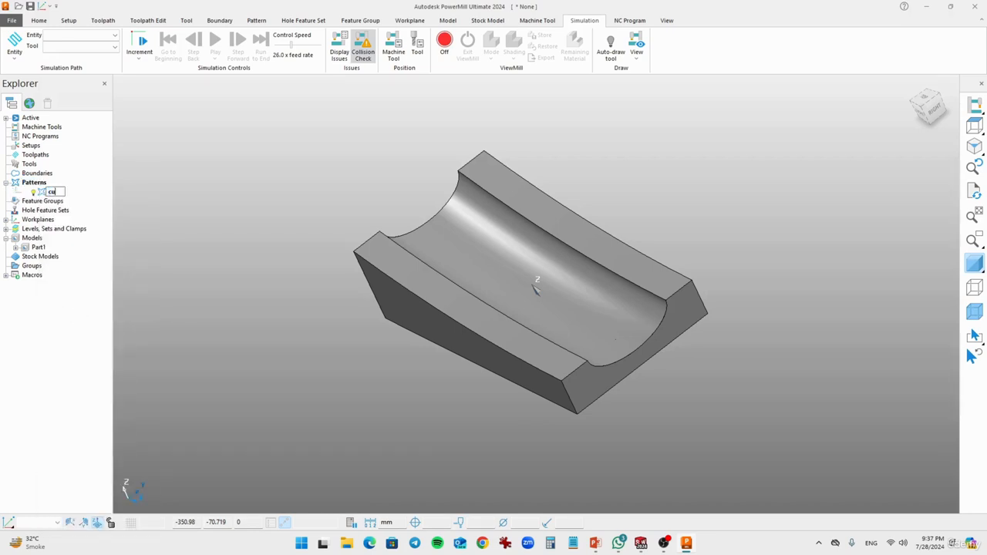
{"action": "type", "text": "curve"}
{"action": "key", "text": "BackSpace"}
{"action": "key", "text": "BackSpace"}
{"action": "type", "text": "project cur"}
{"action": "key", "text": "Return"}
Open the "project cuve" pattern in the Curve Editor
{"action": "right_click", "coordinate": [72, 192]}
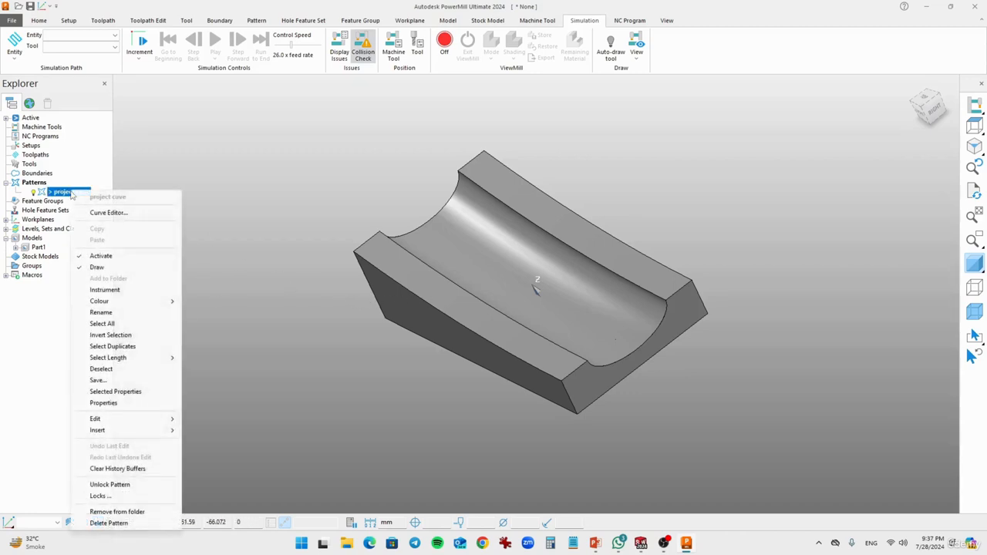
{"action": "left_click", "coordinate": [107, 213]}
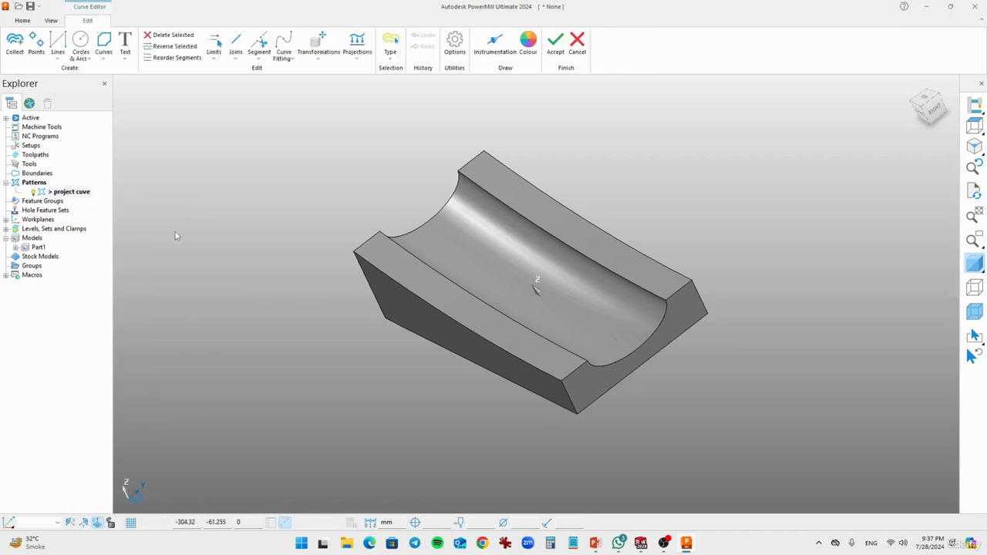
{"action": "middle_click_drag", "start_coordinate": [460, 365], "coordinate": [420, 252]}
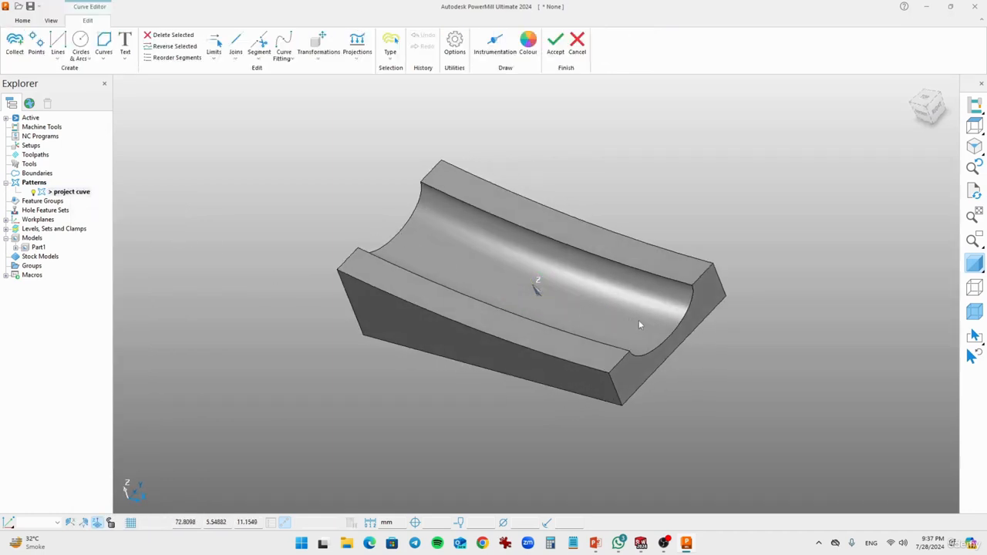
Switch the active principal plane to ZX for the curve on the groove
{"action": "middle_click_drag", "start_coordinate": [416, 306], "coordinate": [467, 220]}
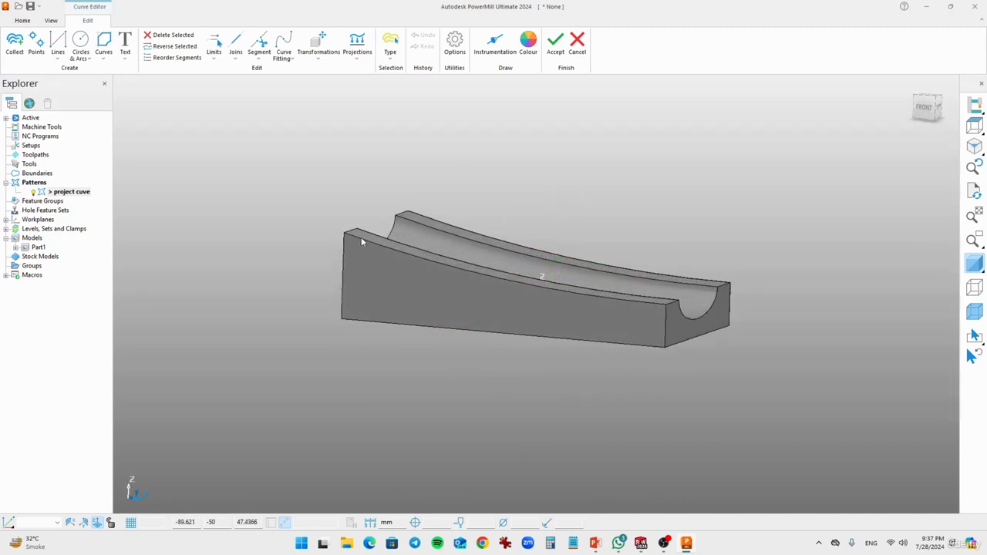
{"action": "middle_click_drag", "start_coordinate": [696, 311], "coordinate": [640, 330]}
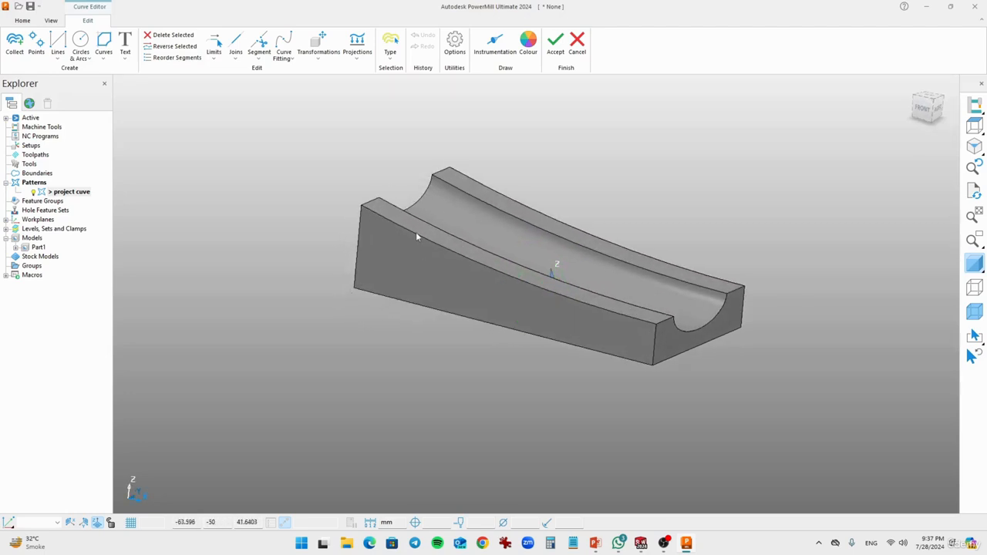
{"action": "middle_click_drag", "start_coordinate": [529, 287], "coordinate": [563, 256]}
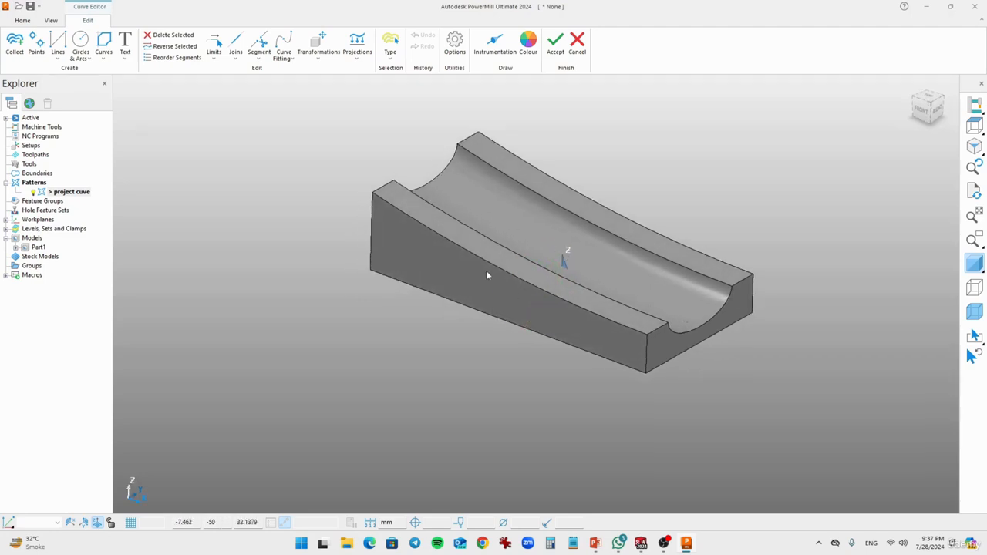
{"action": "middle_click_drag", "start_coordinate": [486, 272], "coordinate": [475, 287]}
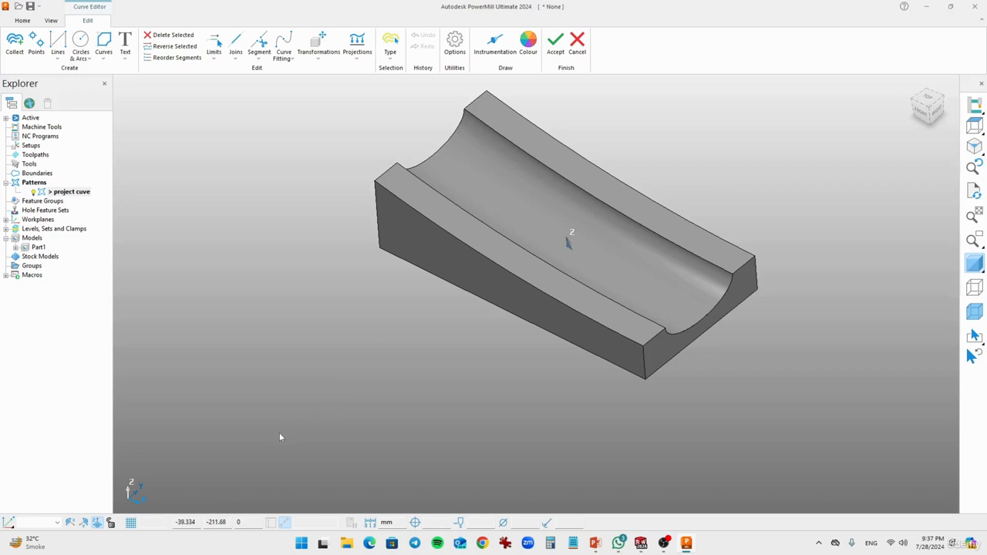
{"action": "left_click", "coordinate": [85, 526]}
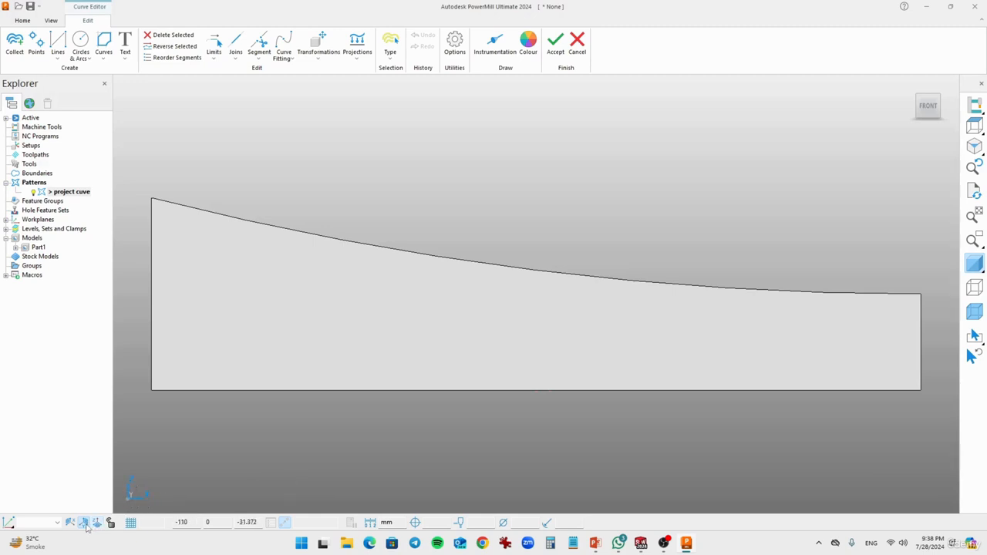
Turn on the wireframe display, check the workplane axes with shading hidden, and restore the model's shading
{"action": "middle_click_drag", "start_coordinate": [541, 259], "coordinate": [486, 348]}
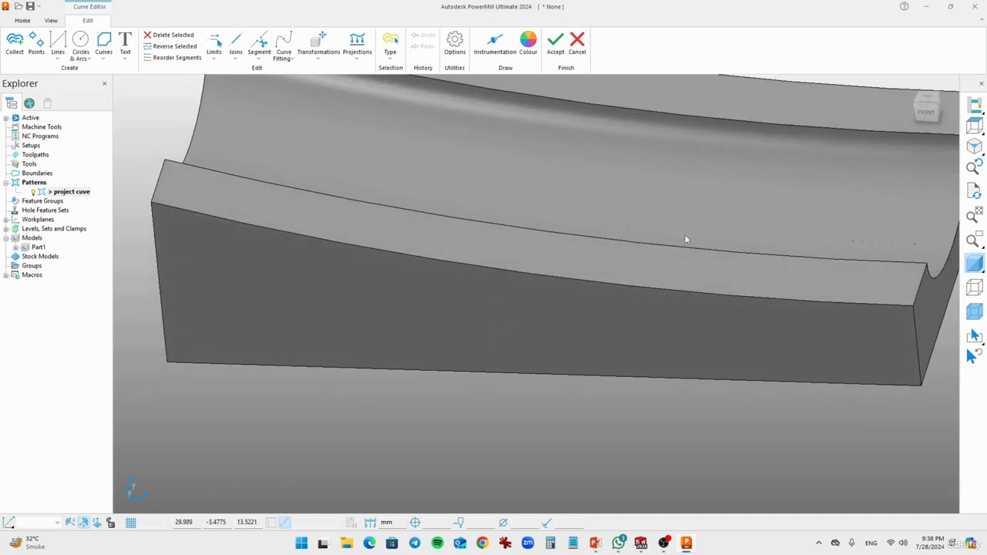
{"action": "scroll", "coordinate": [684, 239], "scroll_direction": "down", "scroll_amount": 2}
{"action": "left_click", "coordinate": [979, 265]}
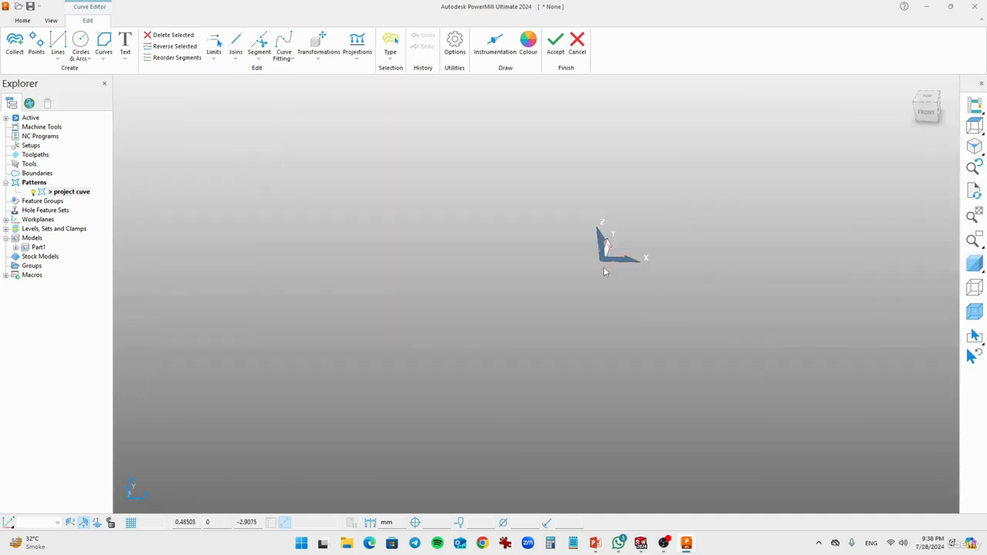
{"action": "left_click", "coordinate": [975, 287]}
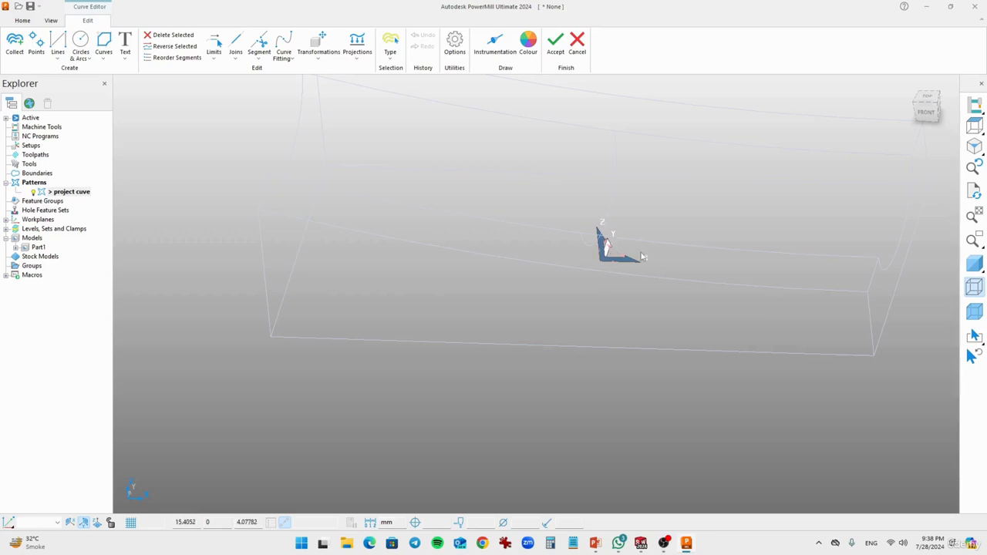
{"action": "middle_click_drag", "start_coordinate": [582, 286], "coordinate": [680, 284]}
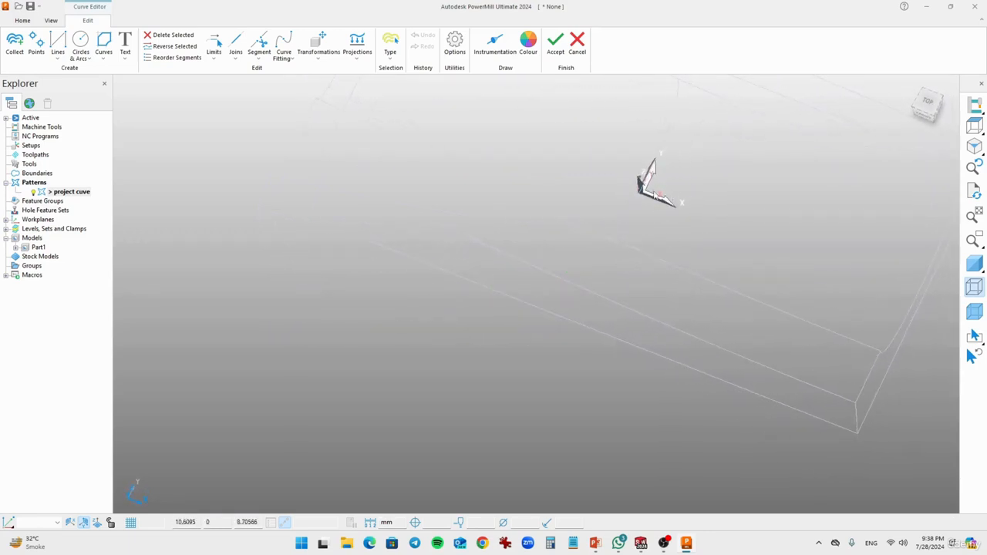
{"action": "scroll", "coordinate": [609, 180], "scroll_direction": "down", "scroll_amount": 3}
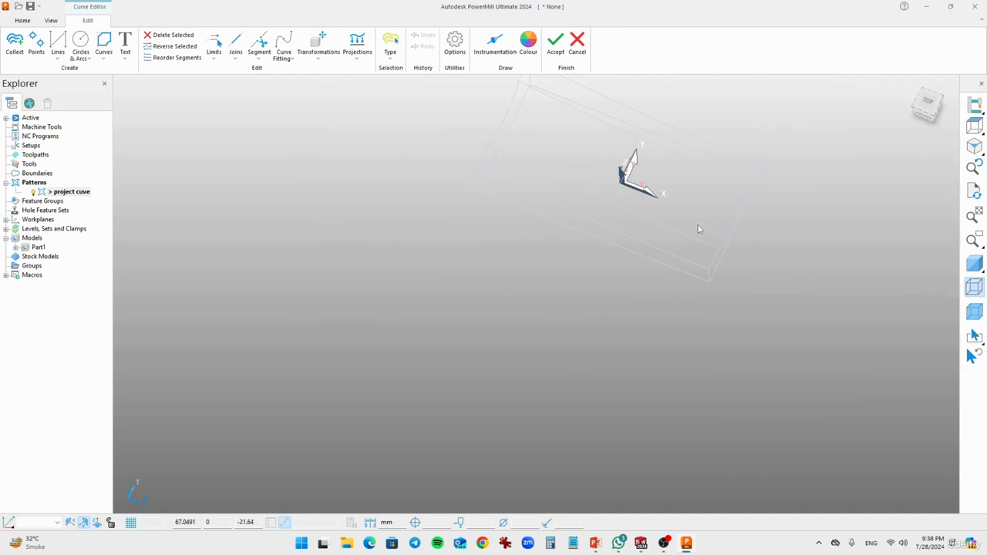
{"action": "left_click", "coordinate": [975, 266]}
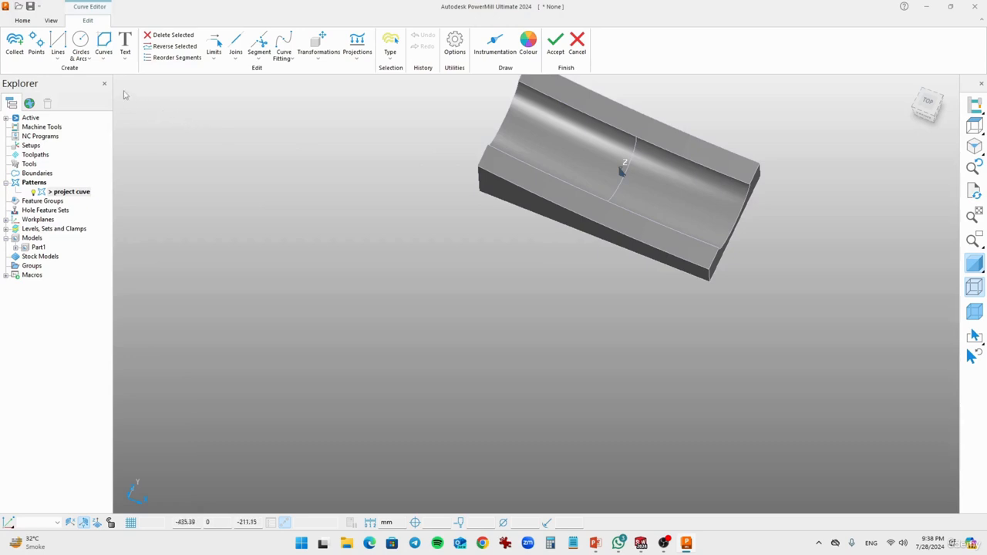
Create a Planar Section curve through the part in the ZX plane at origin 0, 0, 0 with tolerance 0.001
{"action": "left_click", "coordinate": [101, 61]}
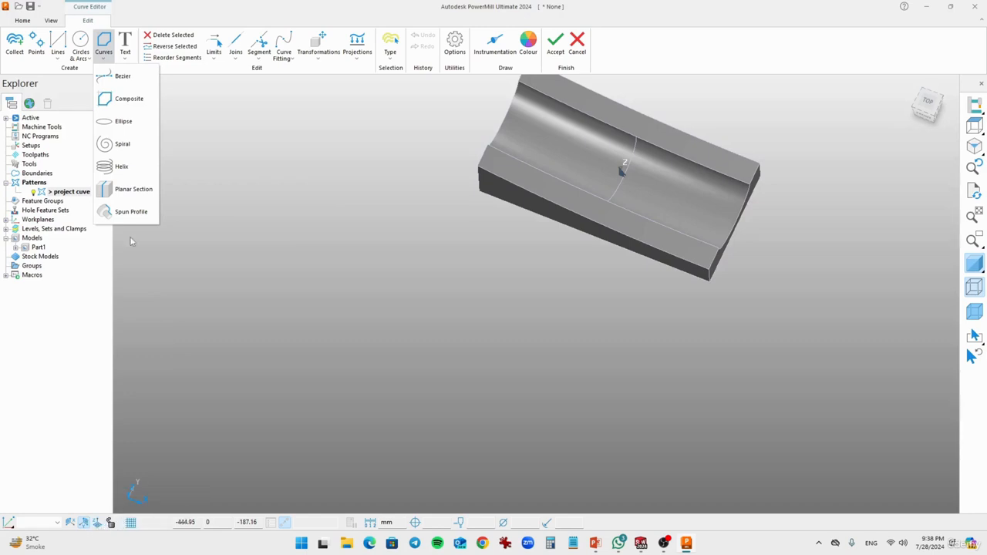
{"action": "left_click", "coordinate": [132, 196]}
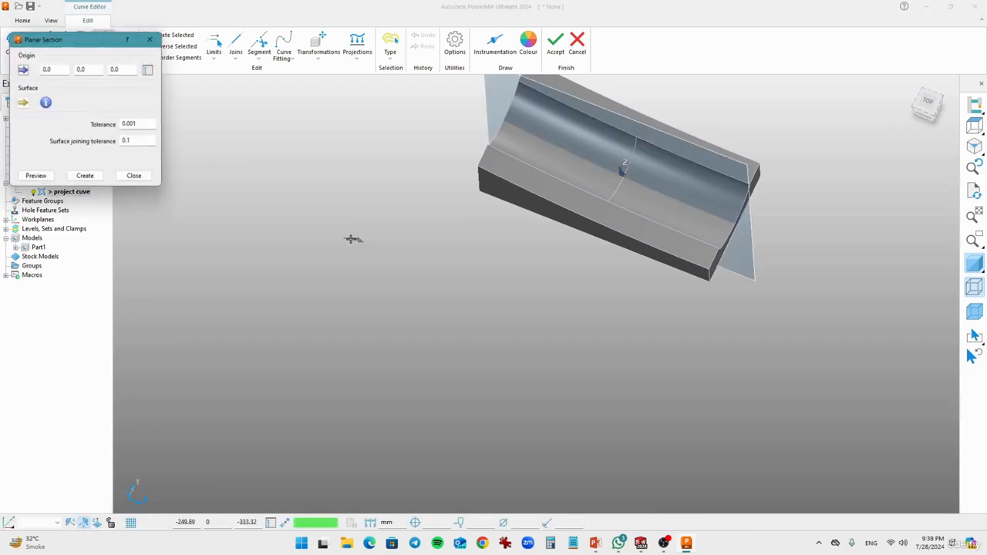
{"action": "middle_click_drag", "start_coordinate": [656, 286], "coordinate": [671, 195]}
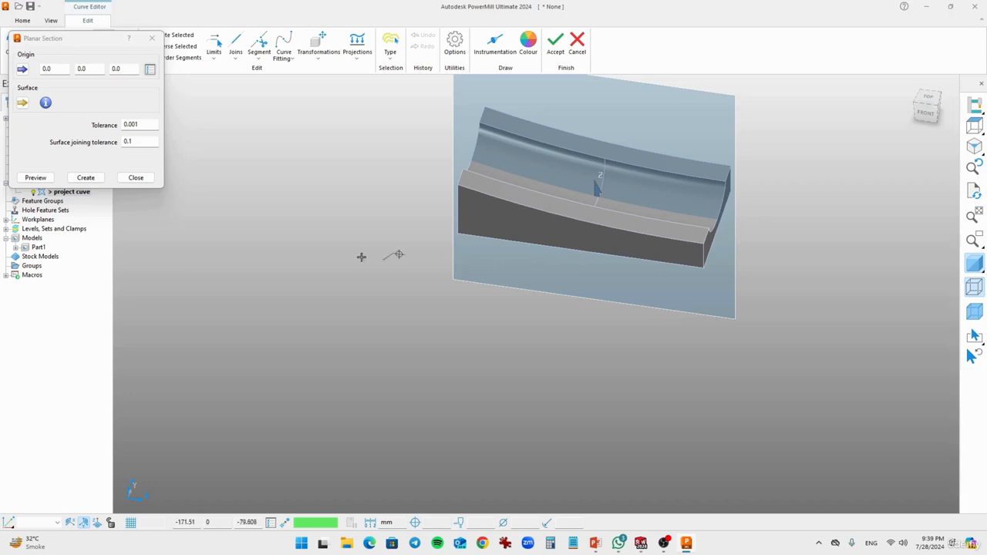
{"action": "left_click", "coordinate": [76, 180]}
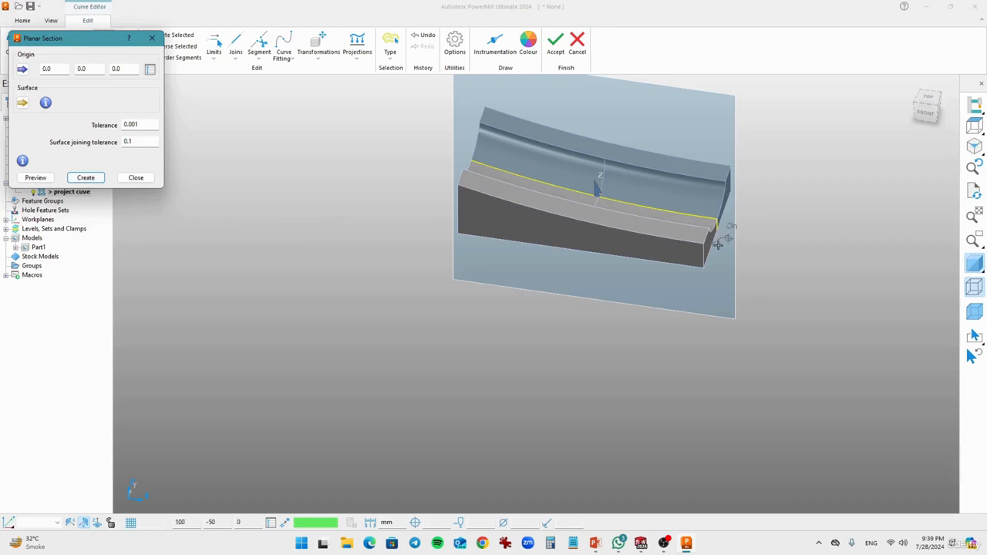
Inspect the section curve along the groove from several angles, preview the section, and close the Planar Section settings
{"action": "middle_click_drag", "start_coordinate": [721, 242], "coordinate": [733, 269]}
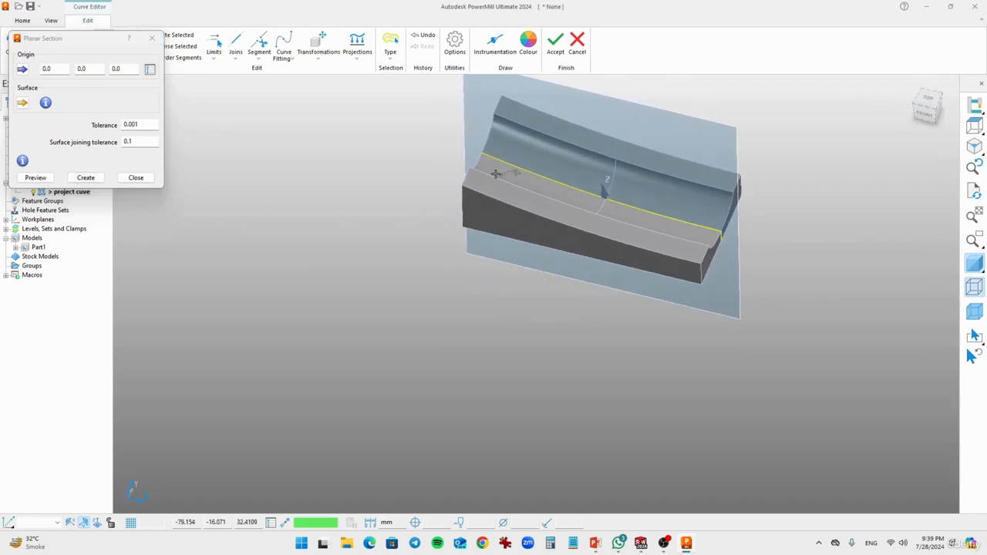
{"action": "middle_click_drag", "start_coordinate": [630, 228], "coordinate": [686, 195]}
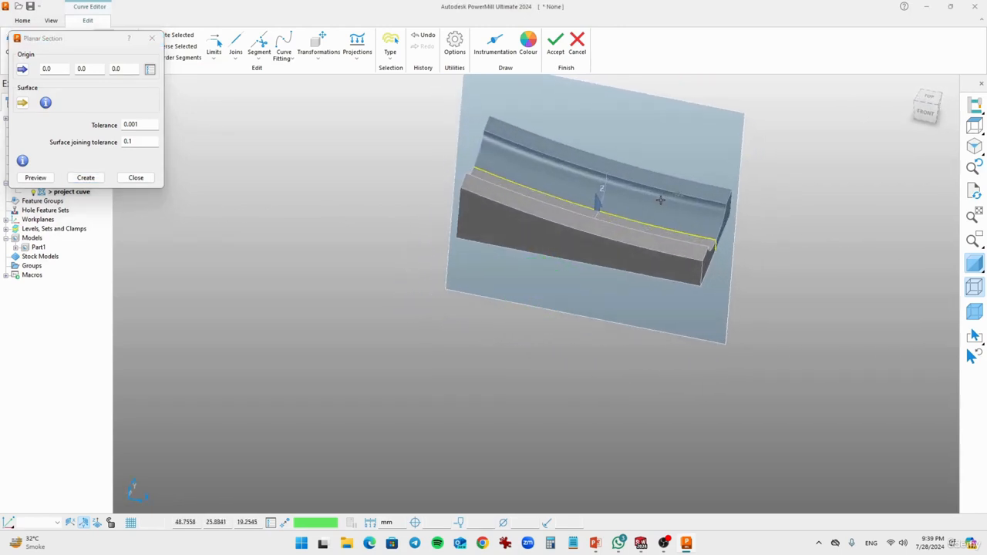
{"action": "left_click", "coordinate": [32, 178]}
{"action": "middle_click_drag", "start_coordinate": [630, 218], "coordinate": [617, 249]}
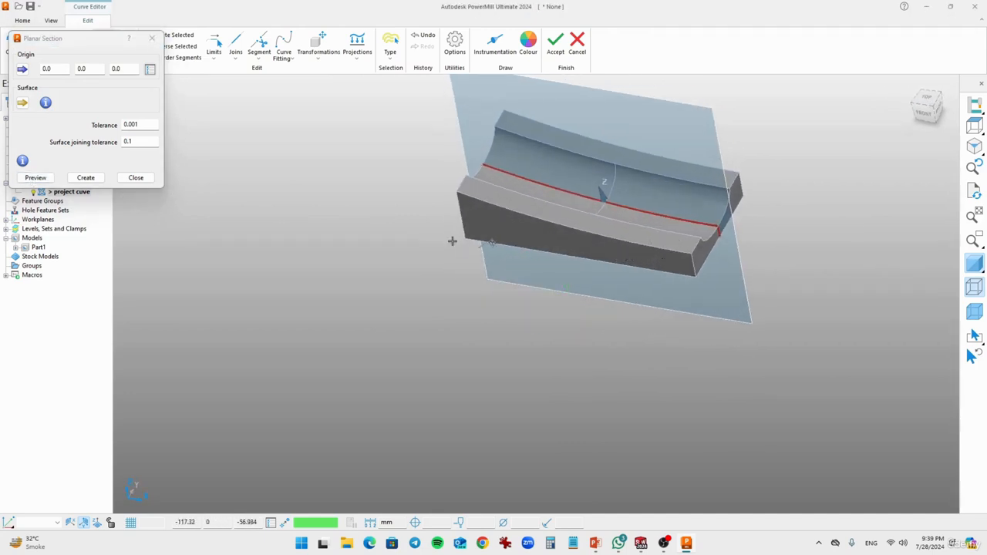
{"action": "left_click", "coordinate": [135, 177]}
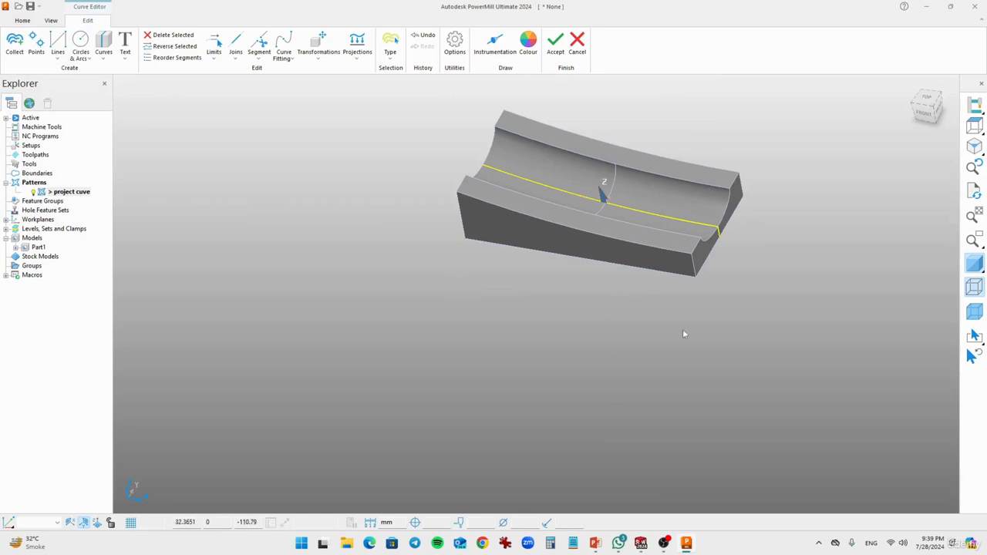
Set the principal plane back to XY and hide the model shading to examine the closed section curve in wireframe
{"action": "left_click", "coordinate": [97, 523]}
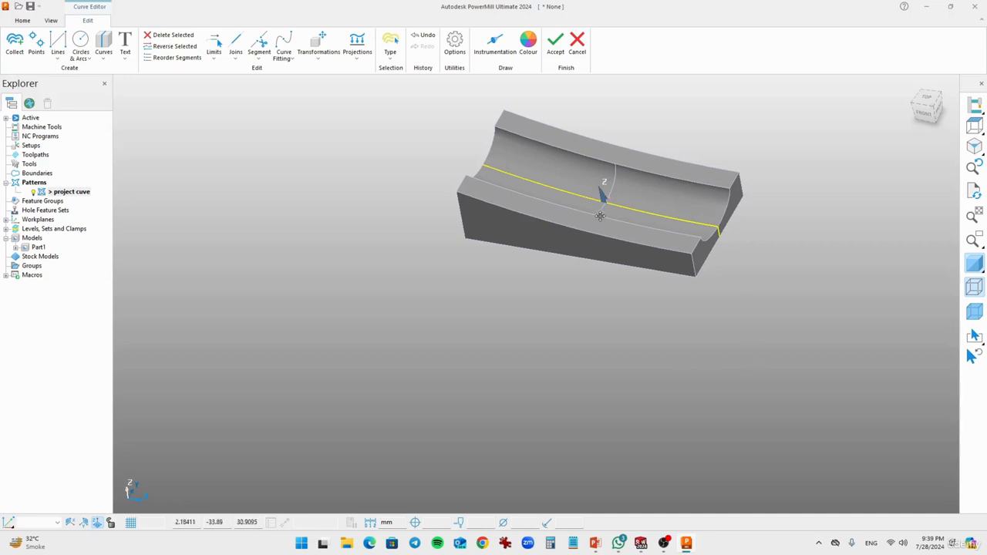
{"action": "left_click", "coordinate": [975, 264]}
{"action": "middle_click_drag", "start_coordinate": [548, 209], "coordinate": [505, 263]}
{"action": "scroll", "coordinate": [506, 267], "scroll_direction": "up", "scroll_amount": 5}
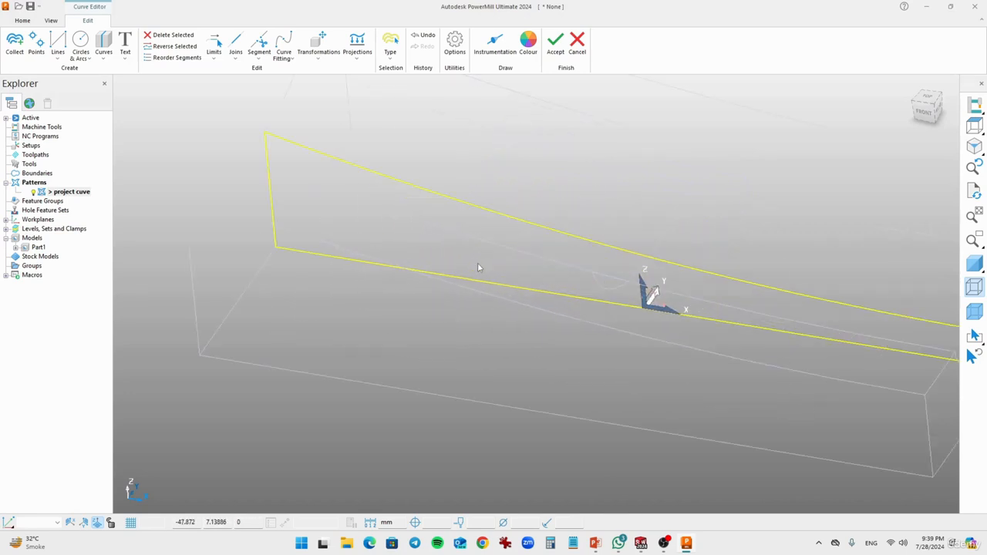
{"action": "scroll", "coordinate": [478, 267], "scroll_direction": "down", "scroll_amount": 2}
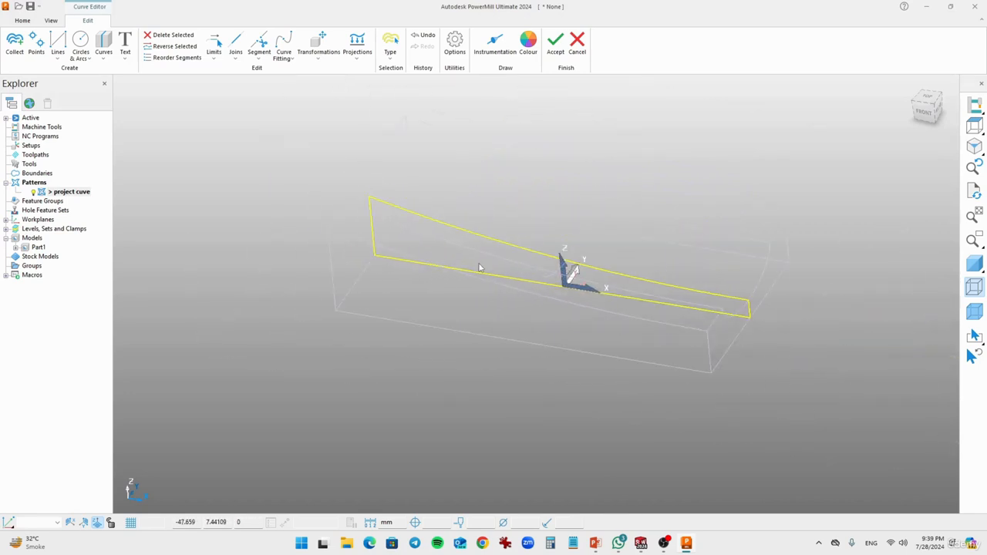
{"action": "scroll", "coordinate": [478, 268], "scroll_direction": "down", "scroll_amount": 2}
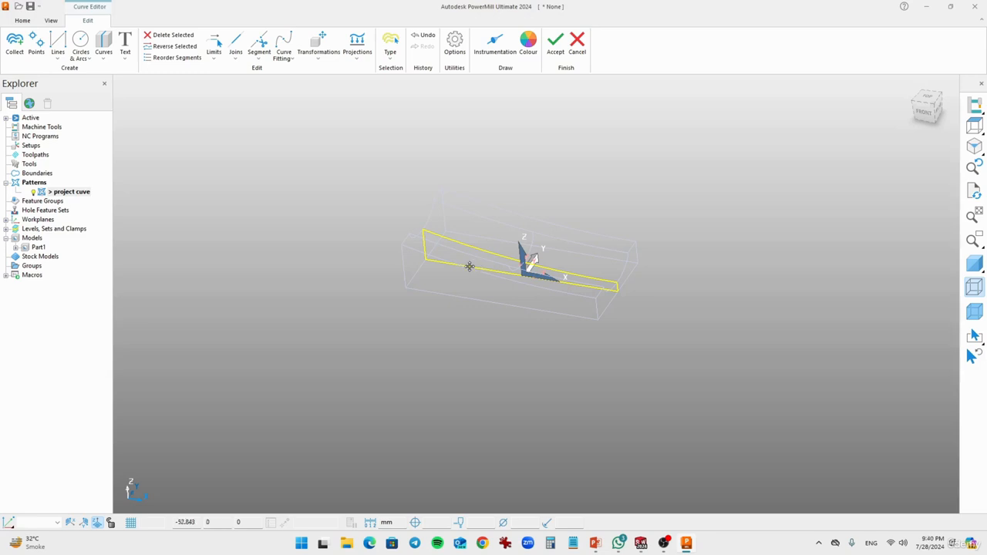
Use Limit cut on the closed section curve to remove its bottom line and the short vertical edge at X 100
{"action": "left_click", "coordinate": [436, 263]}
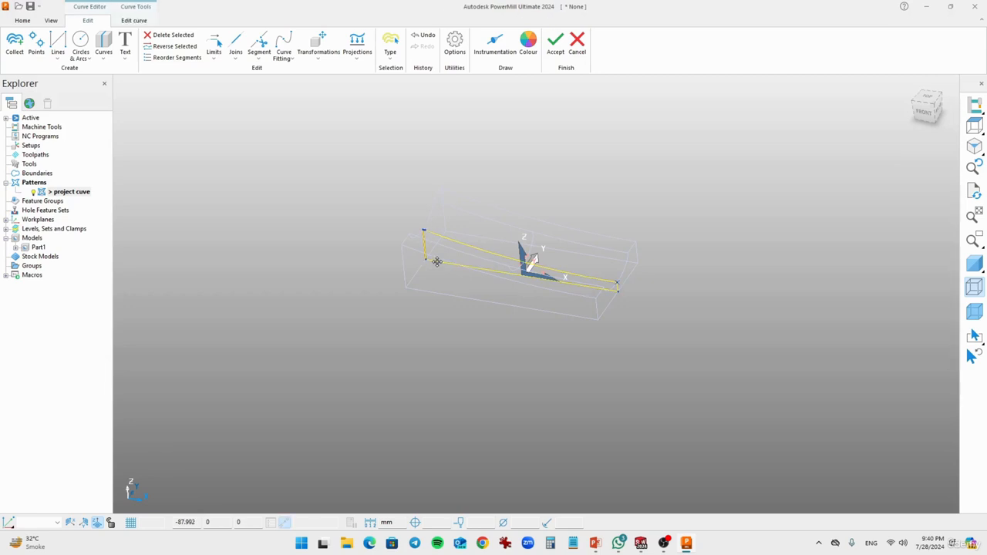
{"action": "scroll", "coordinate": [438, 236], "scroll_direction": "up", "scroll_amount": 3}
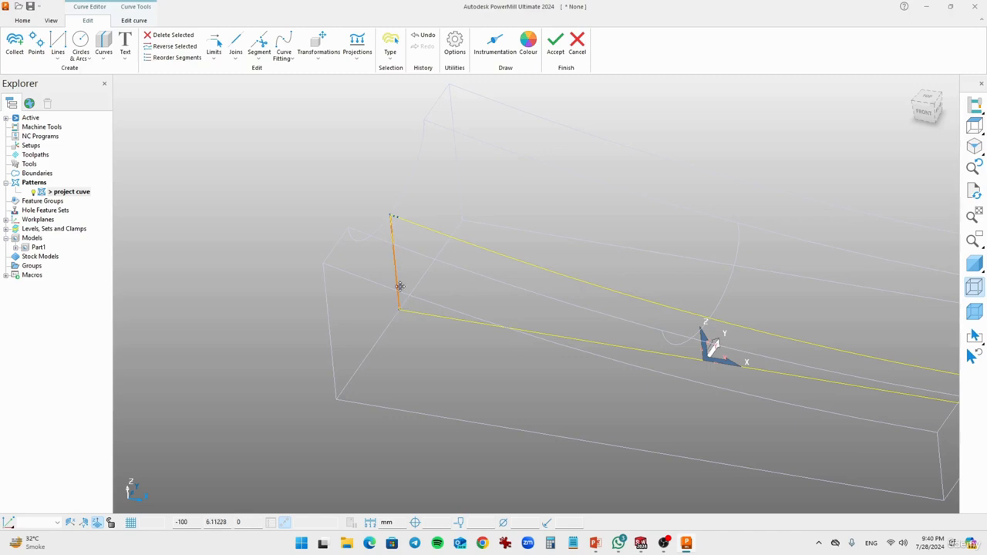
{"action": "middle_click_drag", "start_coordinate": [708, 360], "coordinate": [618, 353], "text": "shift"}
{"action": "left_click", "coordinate": [259, 43]}
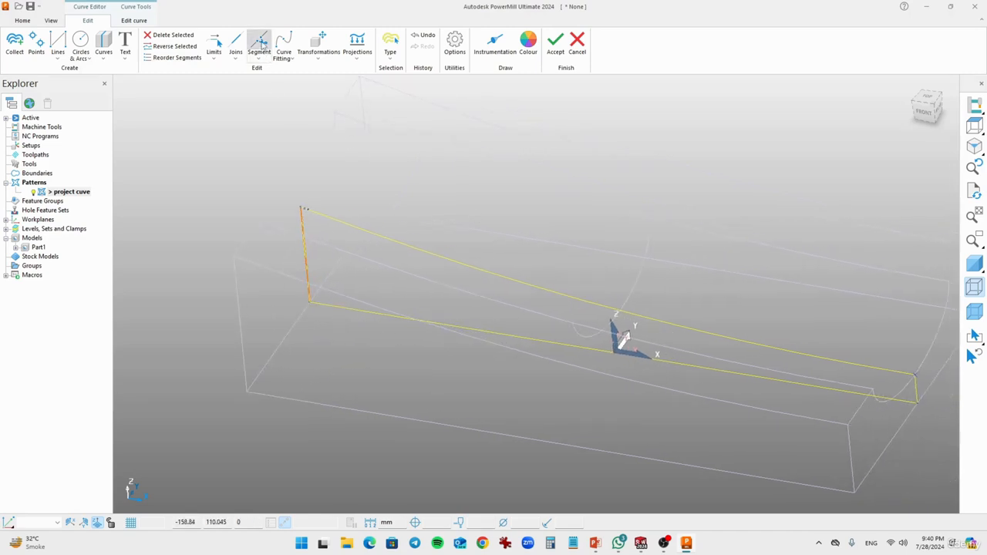
{"action": "left_click", "coordinate": [302, 207]}
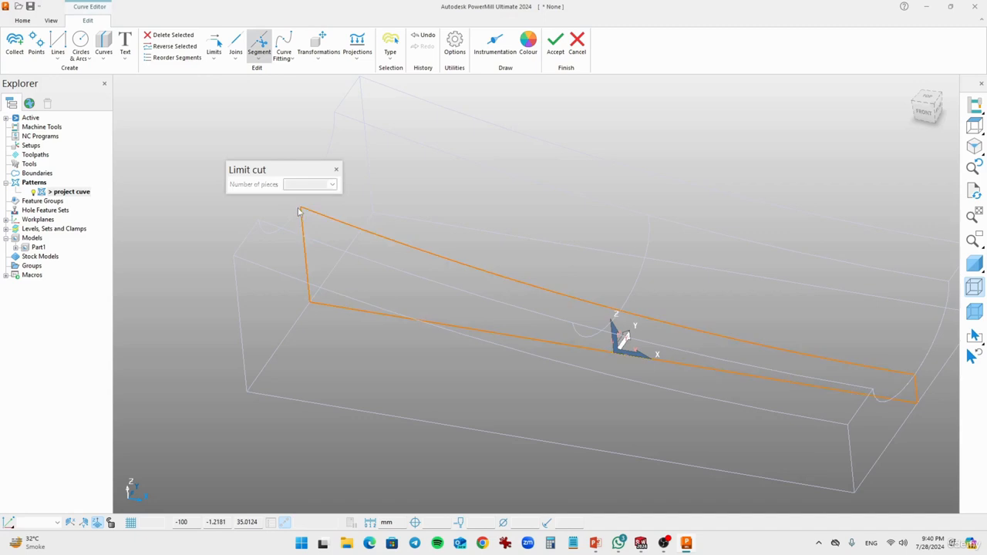
{"action": "left_click", "coordinate": [305, 233]}
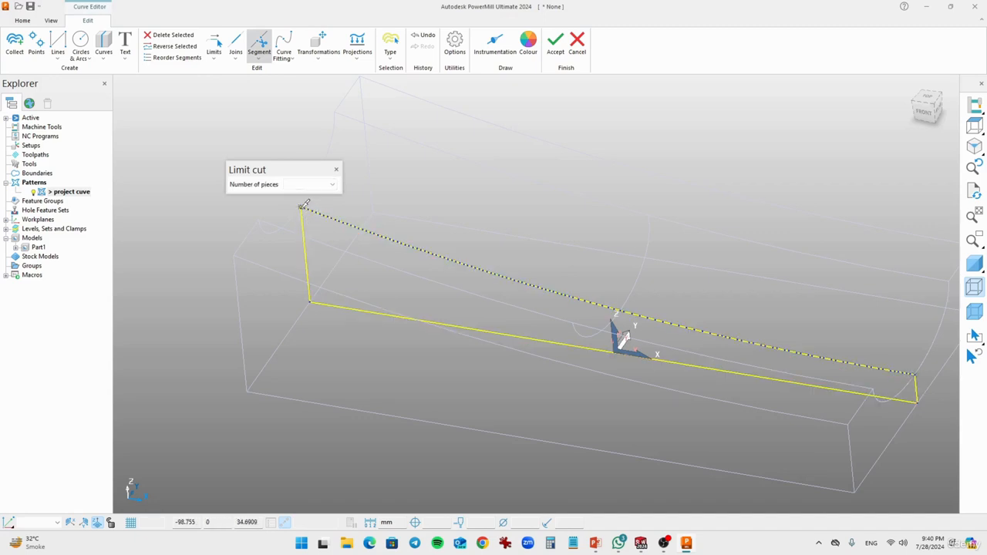
{"action": "left_click", "coordinate": [302, 206]}
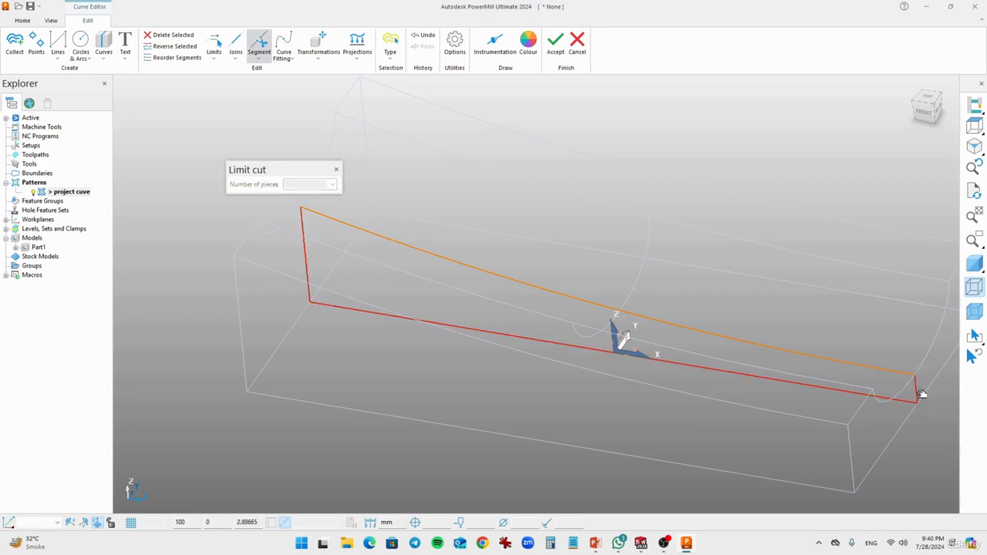
{"action": "left_click", "coordinate": [926, 416]}
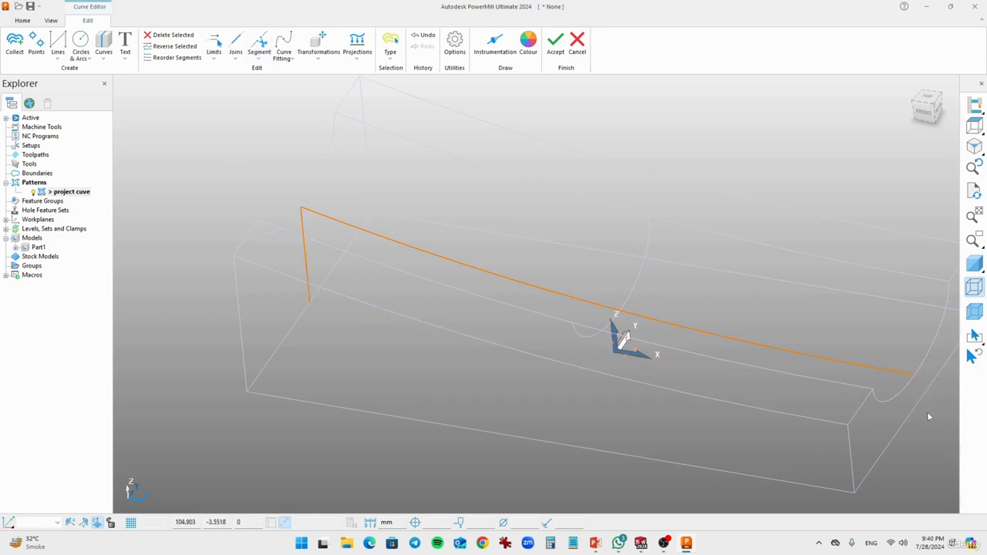
Delete the vertical edge at X -100, keeping only the curve along the groove floor, and accept the pattern edits
{"action": "left_click", "coordinate": [307, 271]}
{"action": "key", "text": "Delete"}
{"action": "left_click", "coordinate": [555, 43]}
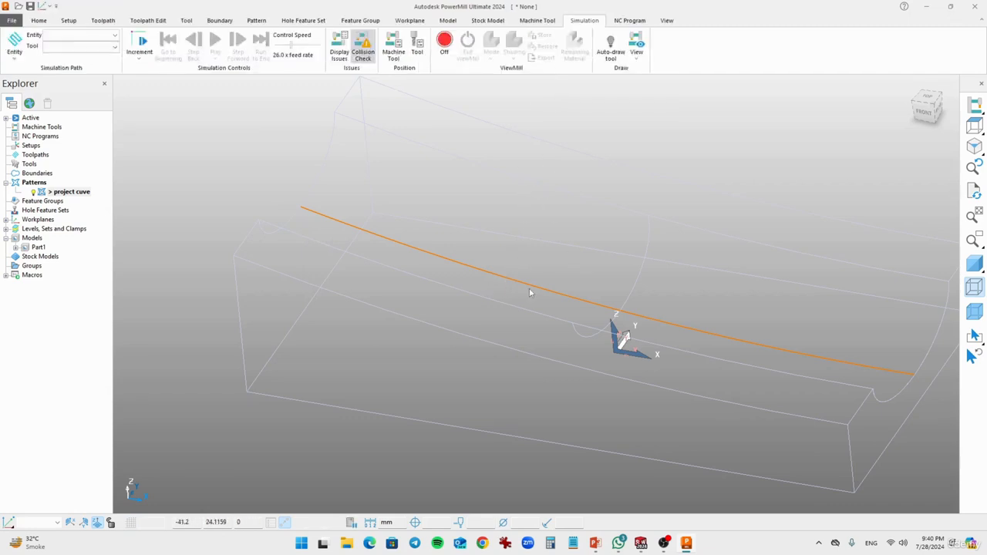
Restore the model's shading, select the groove surfaces, and inspect the pattern curve lying on them
{"action": "middle_click_drag", "start_coordinate": [508, 301], "coordinate": [627, 265]}
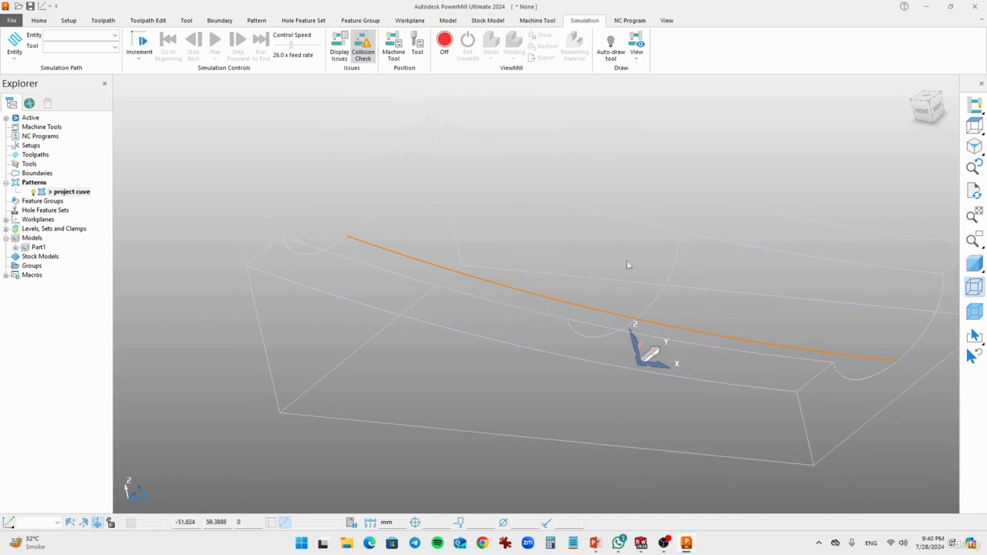
{"action": "left_click", "coordinate": [973, 263]}
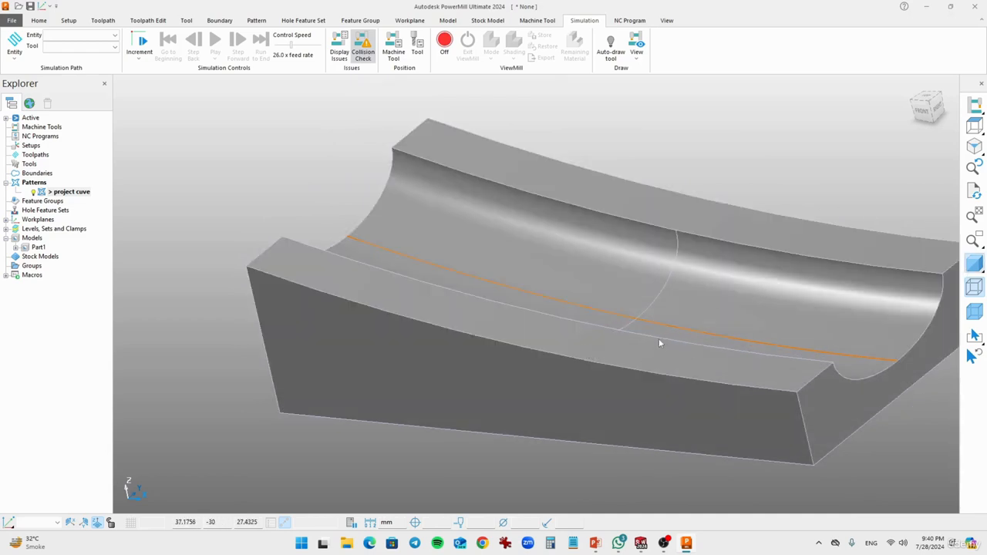
{"action": "middle_click_drag", "start_coordinate": [659, 343], "coordinate": [625, 341]}
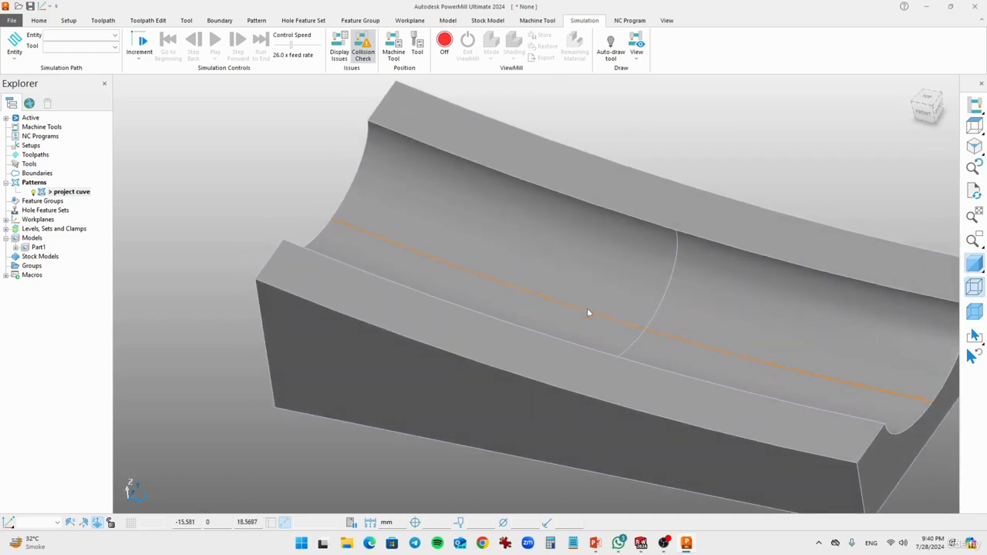
{"action": "left_click", "coordinate": [402, 265]}
{"action": "middle_click_drag", "start_coordinate": [589, 303], "coordinate": [439, 313]}
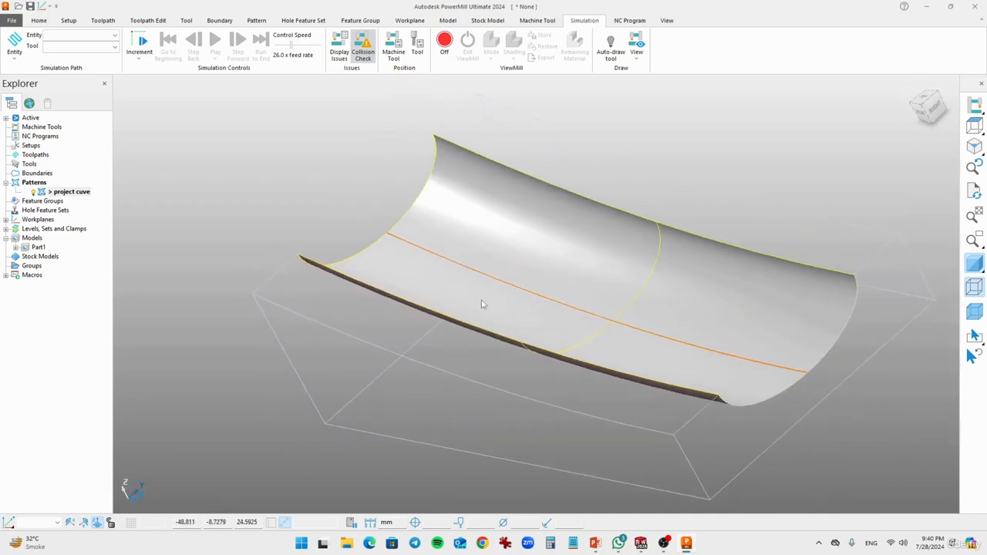
Examine the pattern curve along the groove floor from several angles and clear the groove surface selection
{"action": "middle_click_drag", "start_coordinate": [481, 304], "coordinate": [599, 304]}
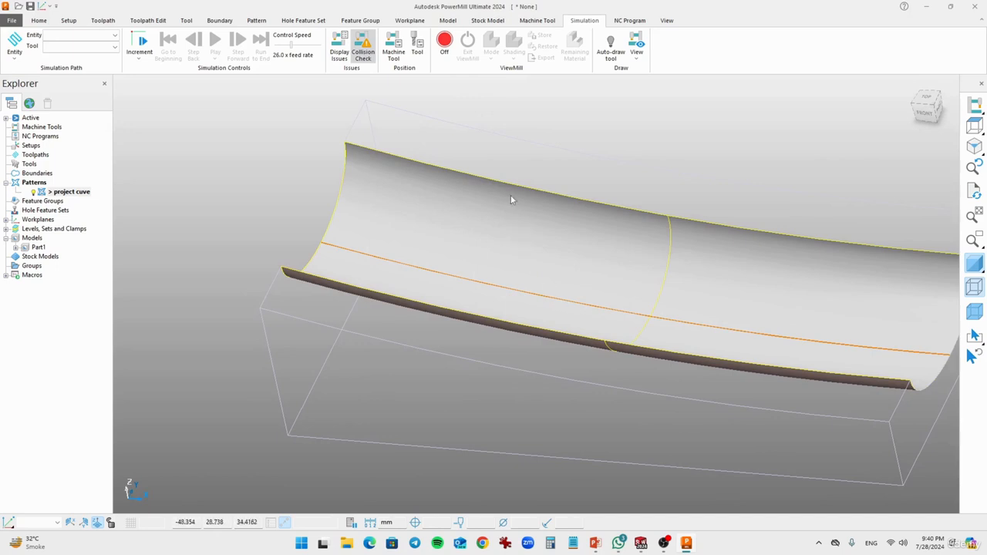
{"action": "middle_click_drag", "start_coordinate": [393, 239], "coordinate": [407, 168]}
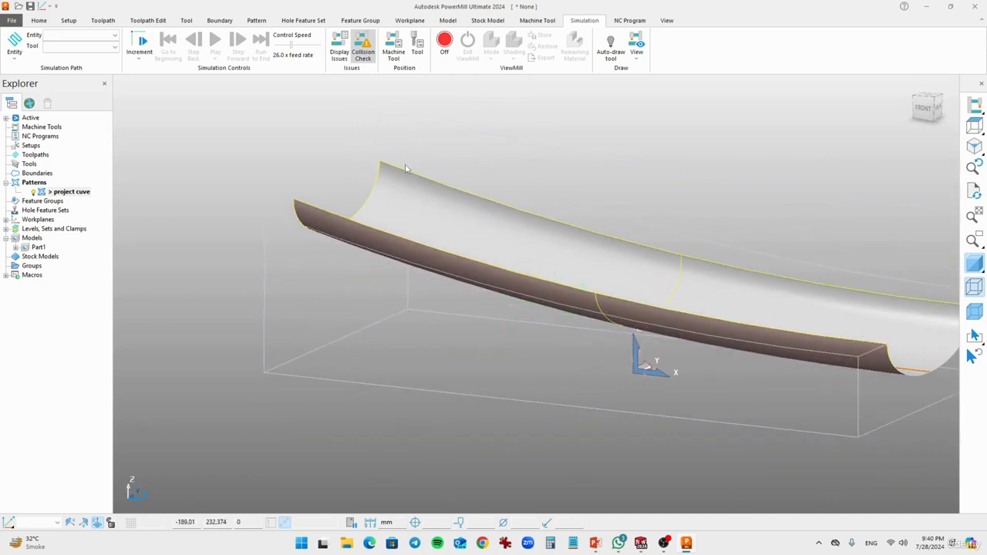
{"action": "middle_click_drag", "start_coordinate": [432, 223], "coordinate": [609, 344]}
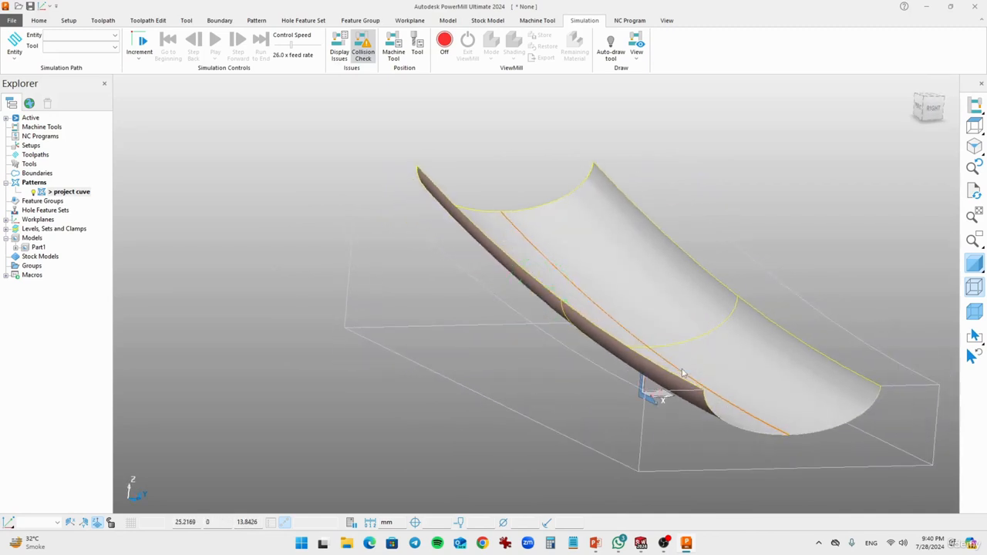
{"action": "left_click", "coordinate": [405, 385]}
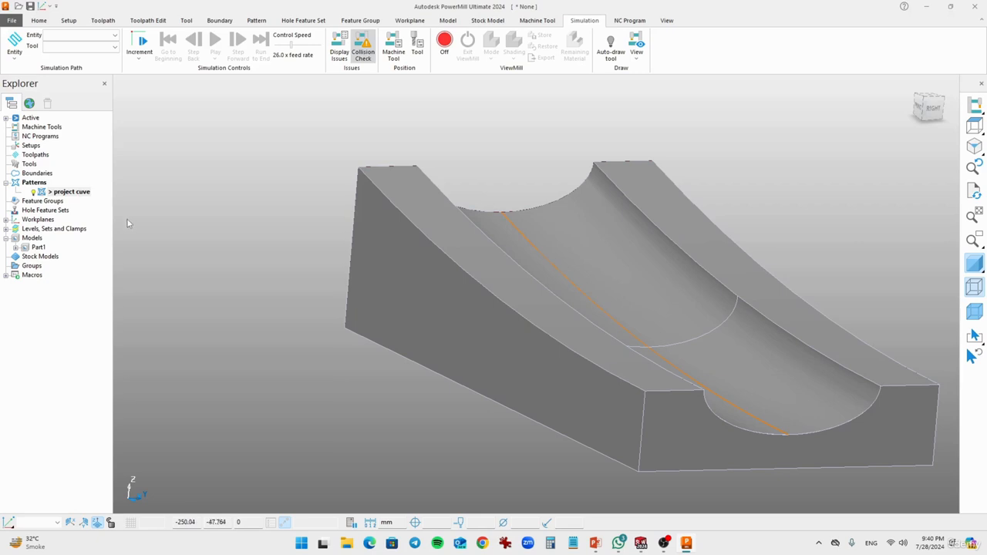
Start a Move transform on the project cuve pattern and place its origin at the curve's endpoint at X 100
{"action": "right_click", "coordinate": [64, 192]}
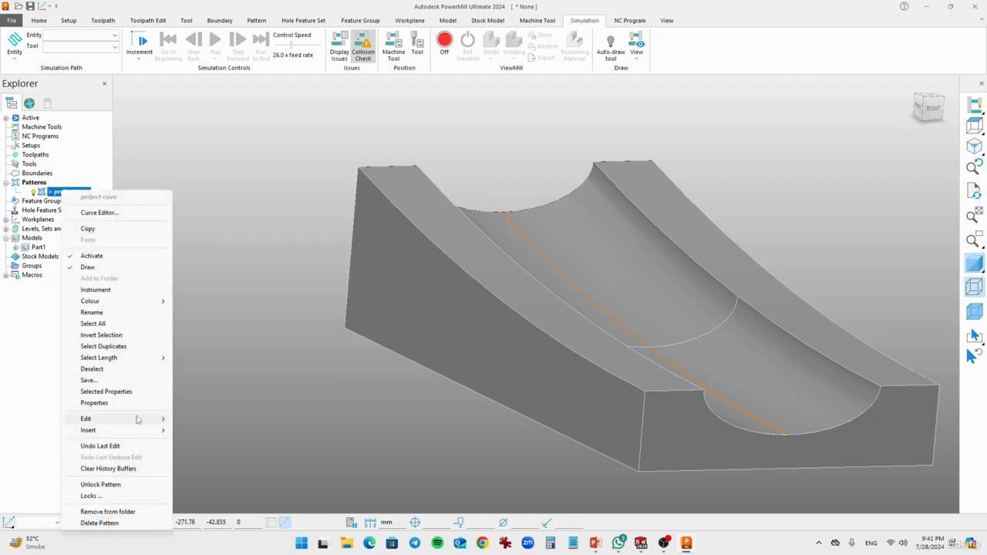
{"action": "mouse_move", "coordinate": [138, 420]}
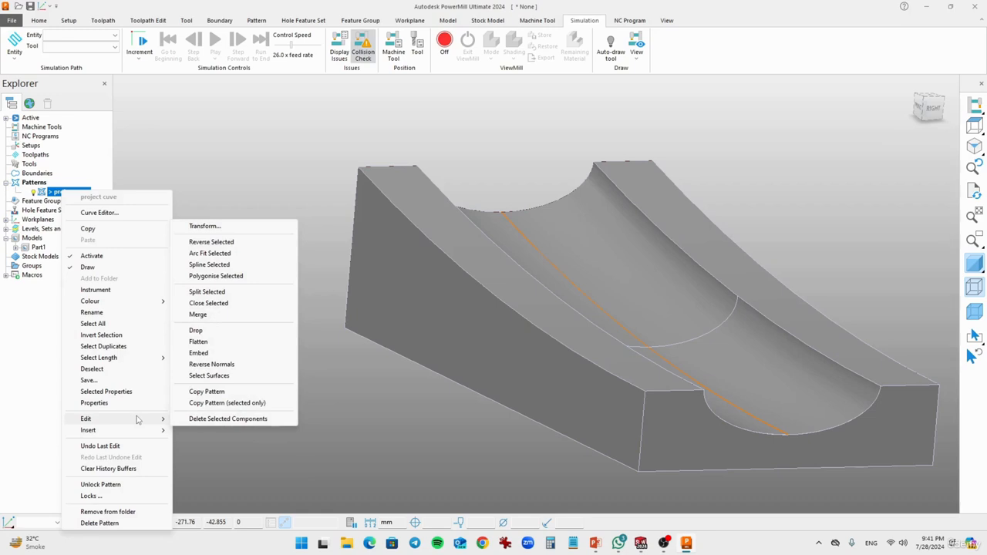
{"action": "left_click", "coordinate": [205, 227]}
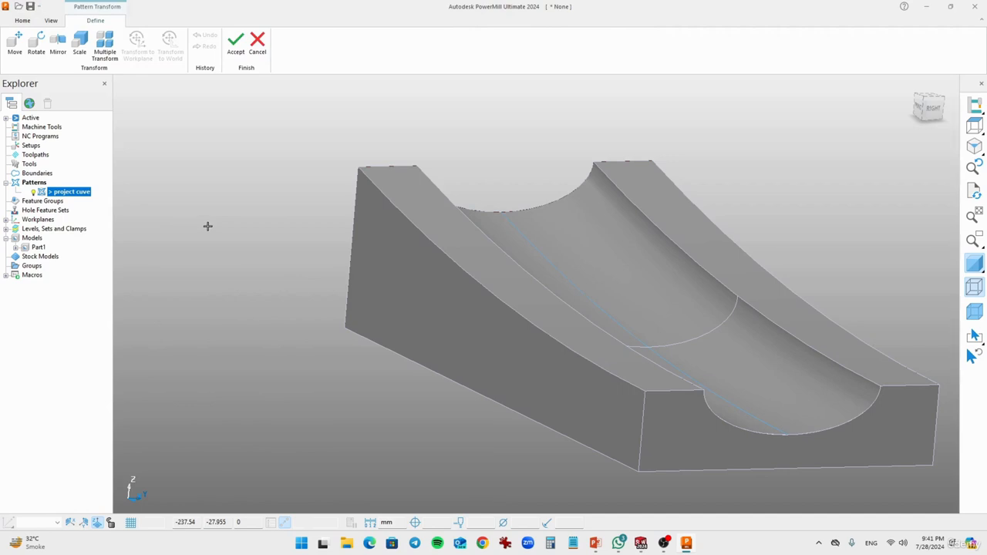
{"action": "left_click", "coordinate": [15, 42]}
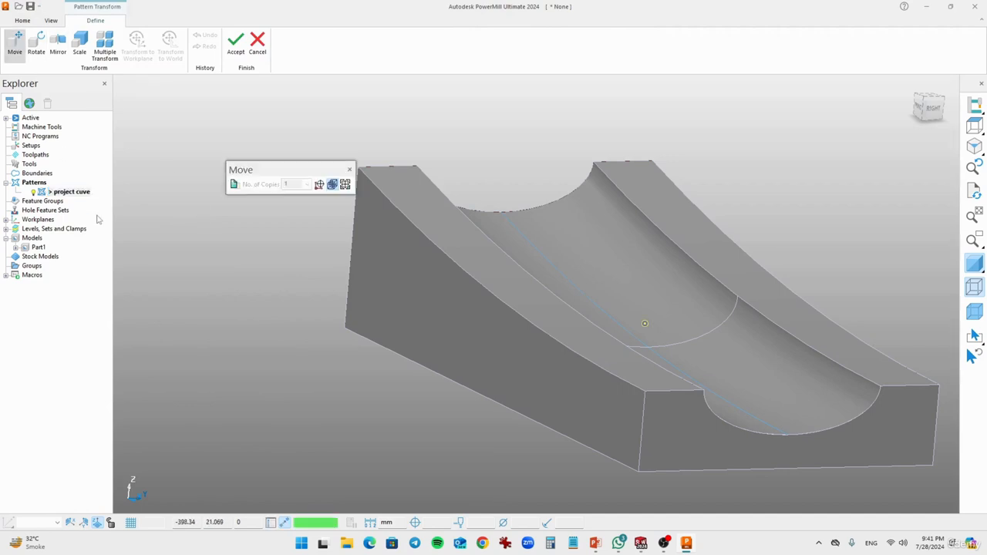
{"action": "left_click", "coordinate": [346, 185]}
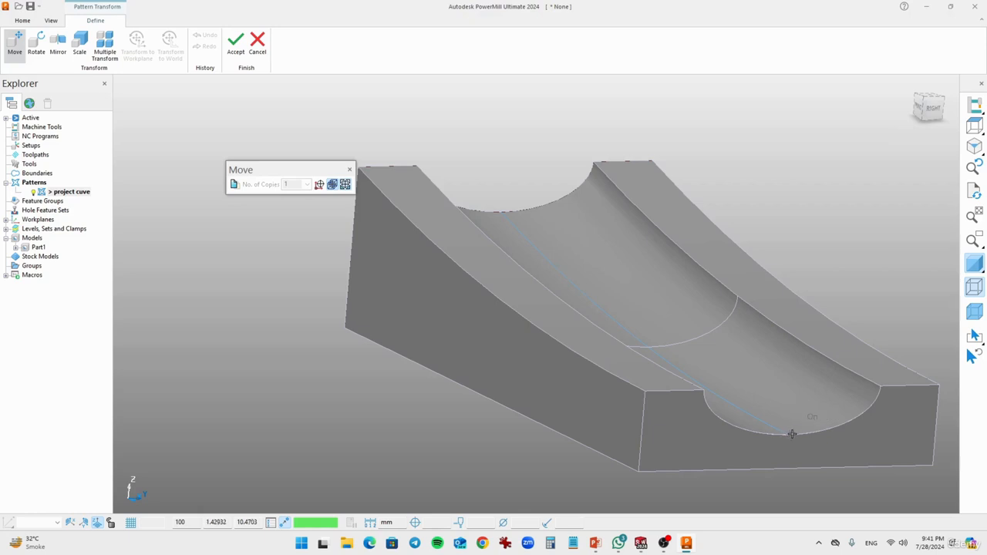
{"action": "scroll", "coordinate": [786, 435], "scroll_direction": "up", "scroll_amount": 3}
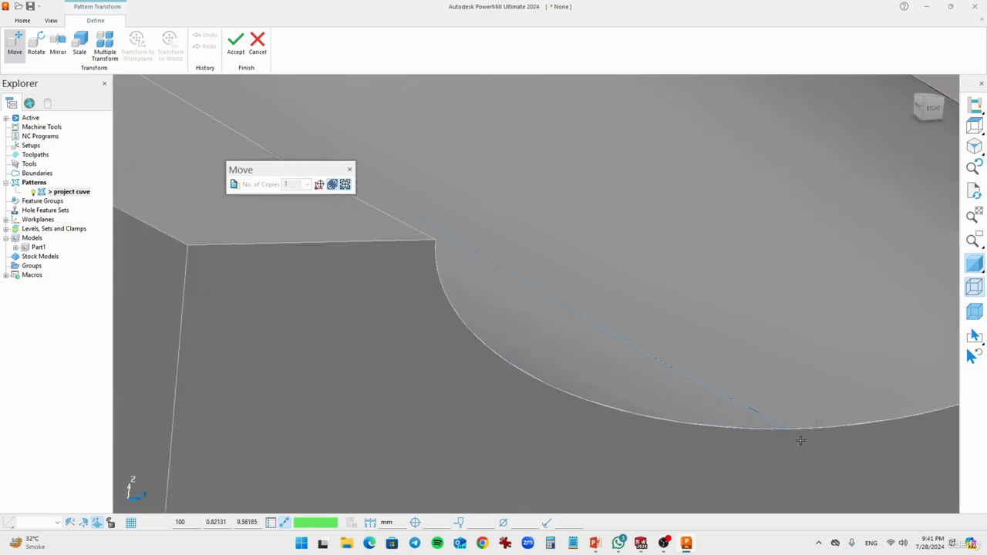
{"action": "left_click", "coordinate": [791, 427]}
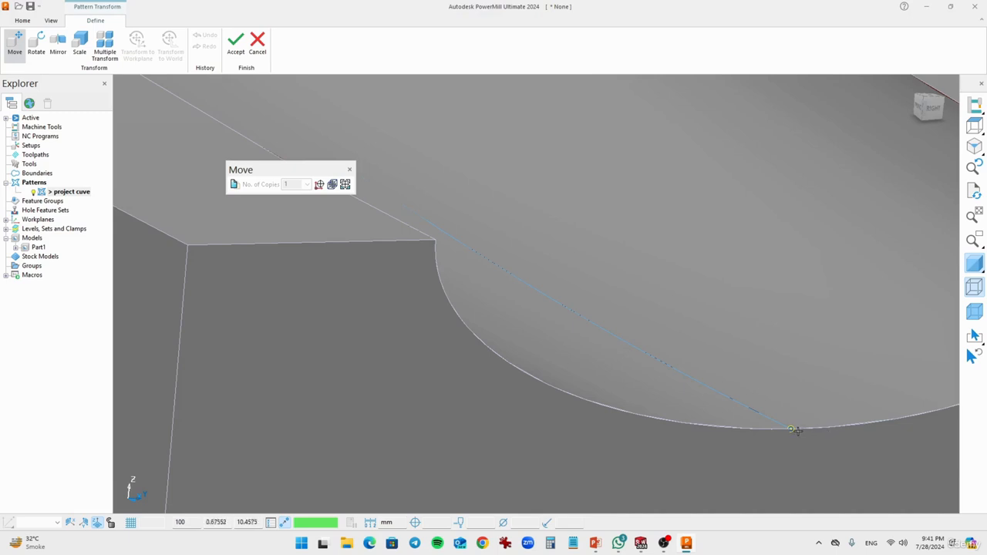
Move the pattern curve 25 mm along Z relative to its current position, with X and Y at 0
{"action": "left_click", "coordinate": [270, 524]}
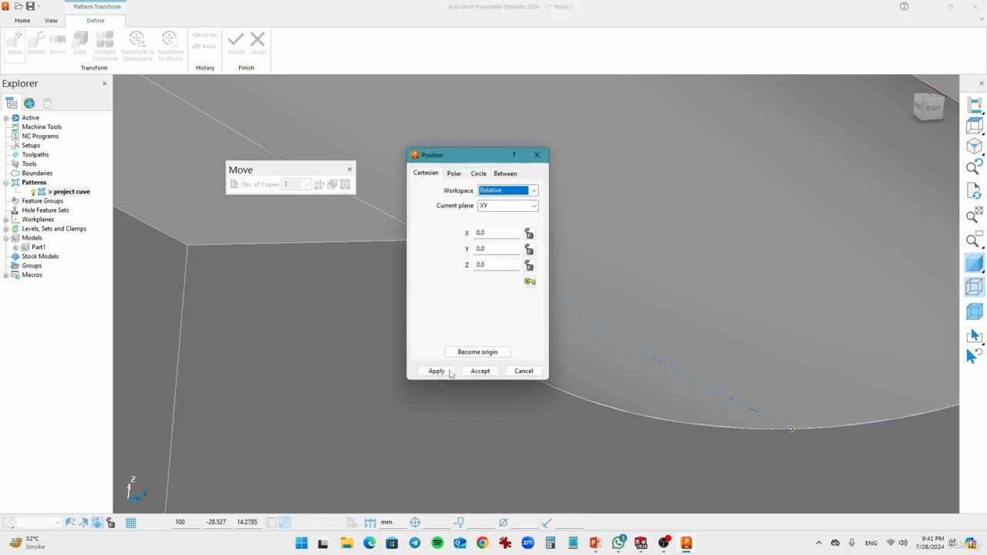
{"action": "left_click", "coordinate": [495, 232]}
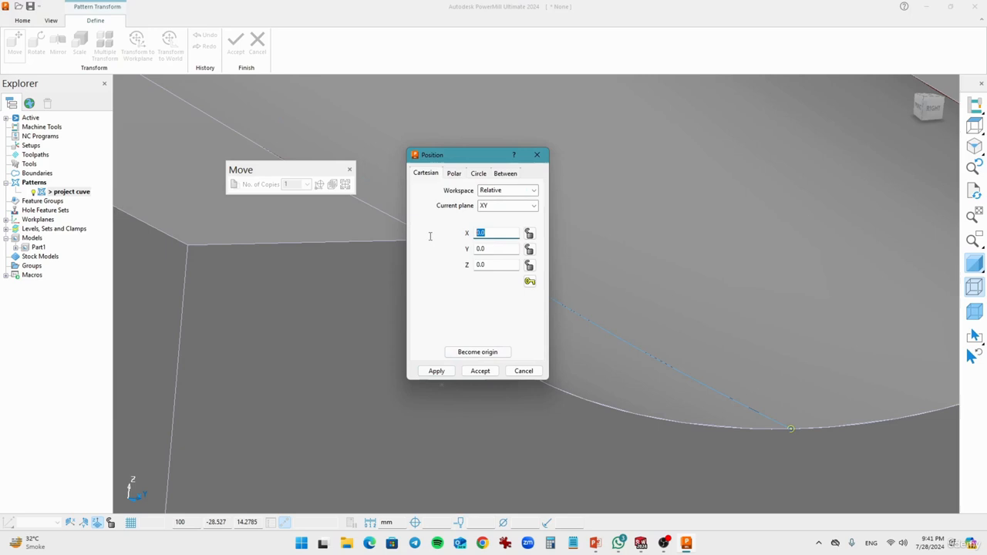
{"action": "left_click", "coordinate": [490, 249]}
{"action": "left_click", "coordinate": [483, 264]}
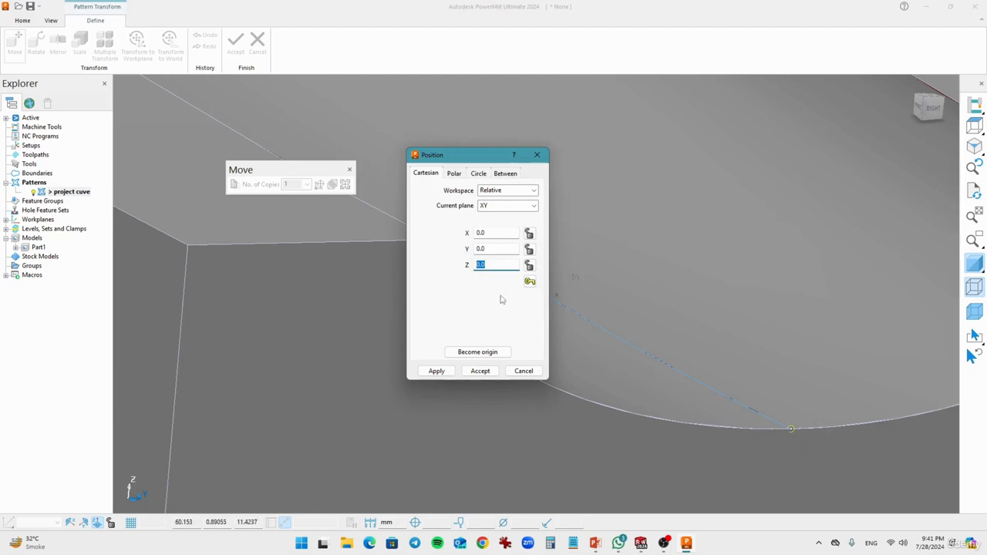
{"action": "type", "text": "25"}
{"action": "left_click", "coordinate": [436, 371]}
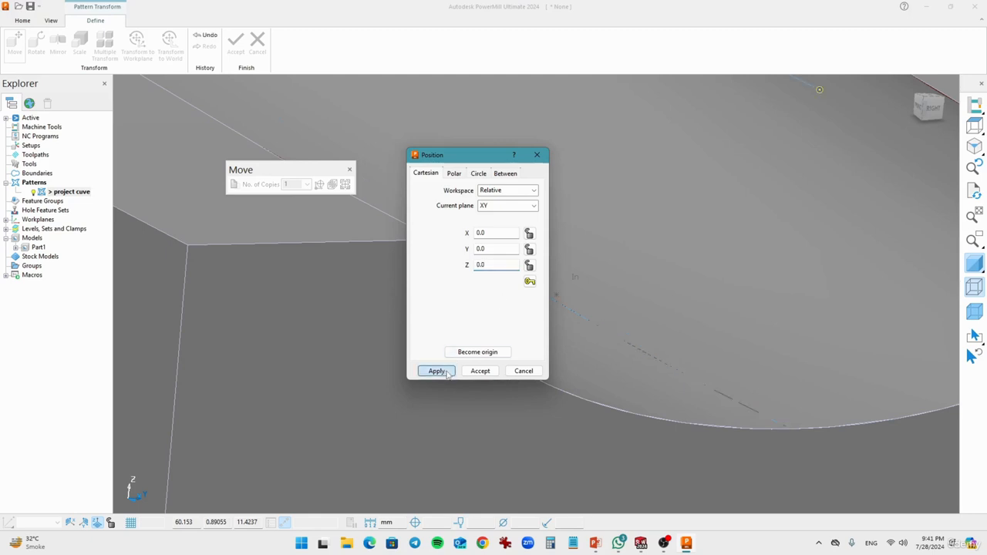
Check the moved curve against the groove, accept the position and finish the pattern transform
{"action": "scroll", "coordinate": [696, 292], "scroll_direction": "down", "scroll_amount": 3}
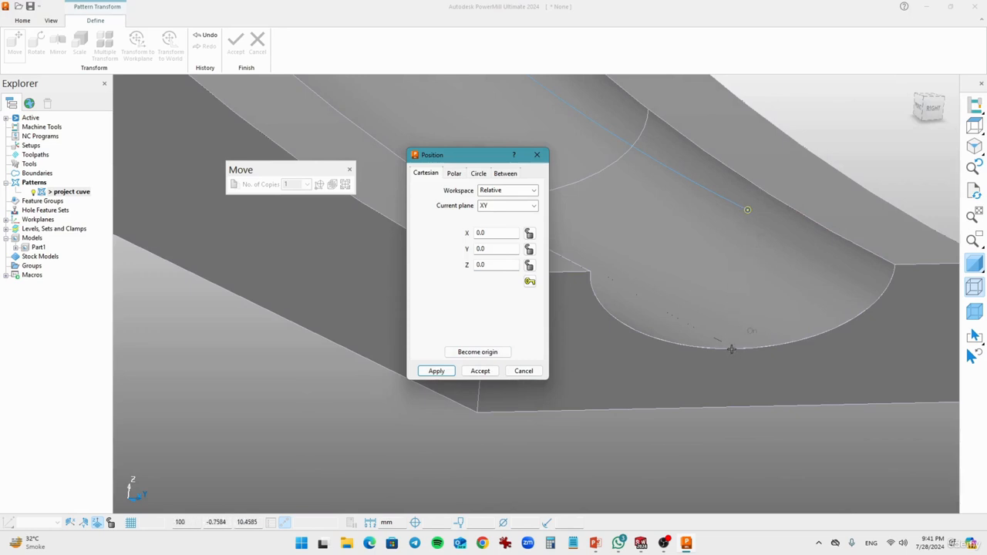
{"action": "middle_click_drag", "start_coordinate": [690, 280], "coordinate": [781, 296]}
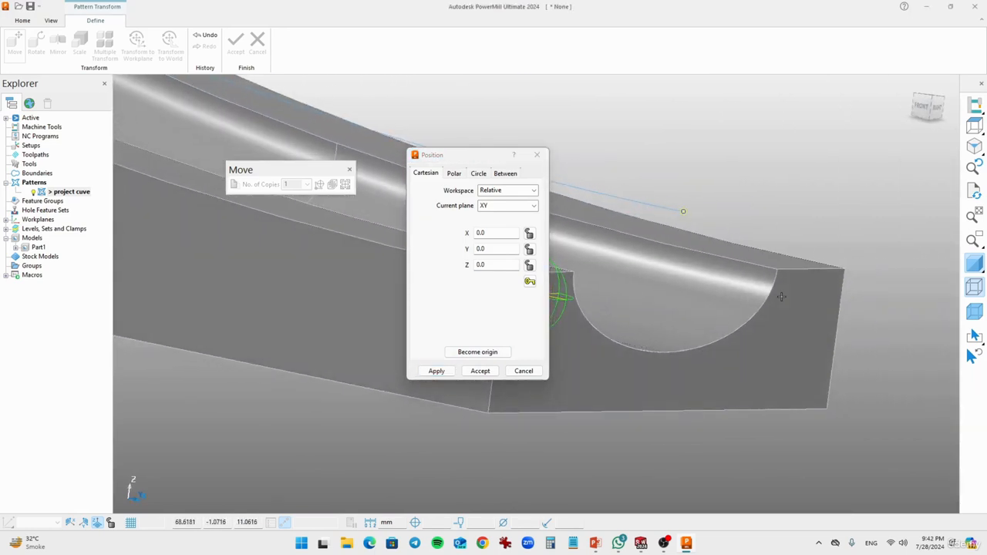
{"action": "left_click", "coordinate": [480, 372]}
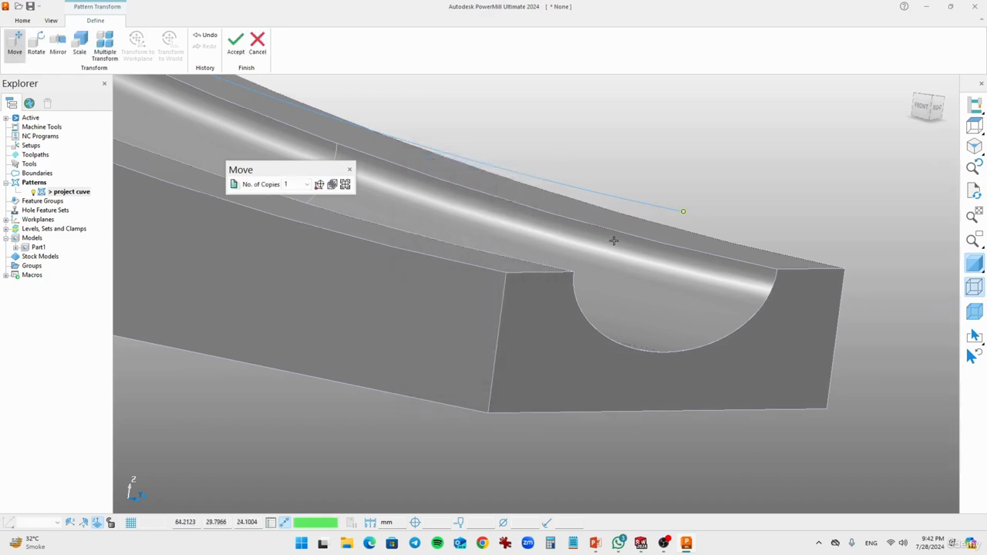
{"action": "left_click", "coordinate": [349, 170]}
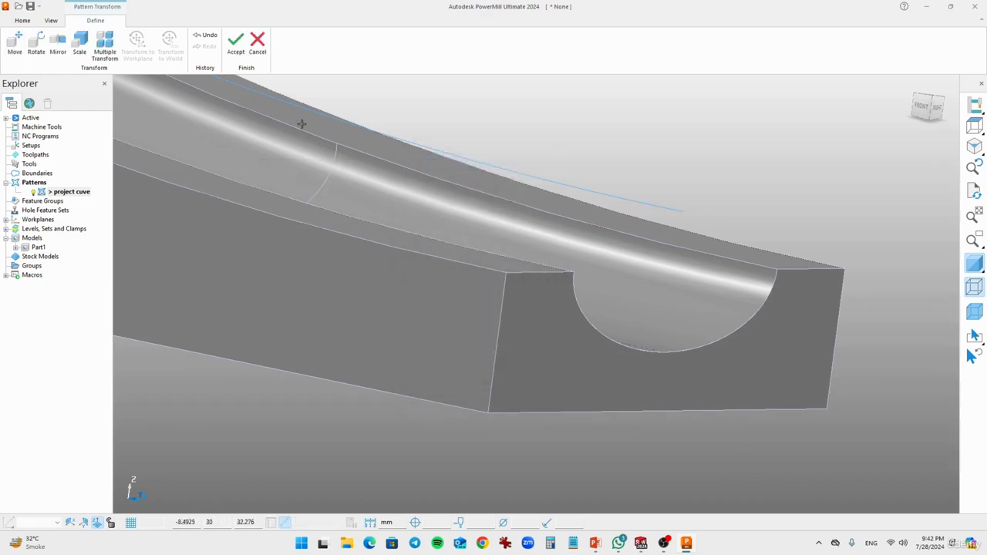
{"action": "left_click", "coordinate": [235, 44]}
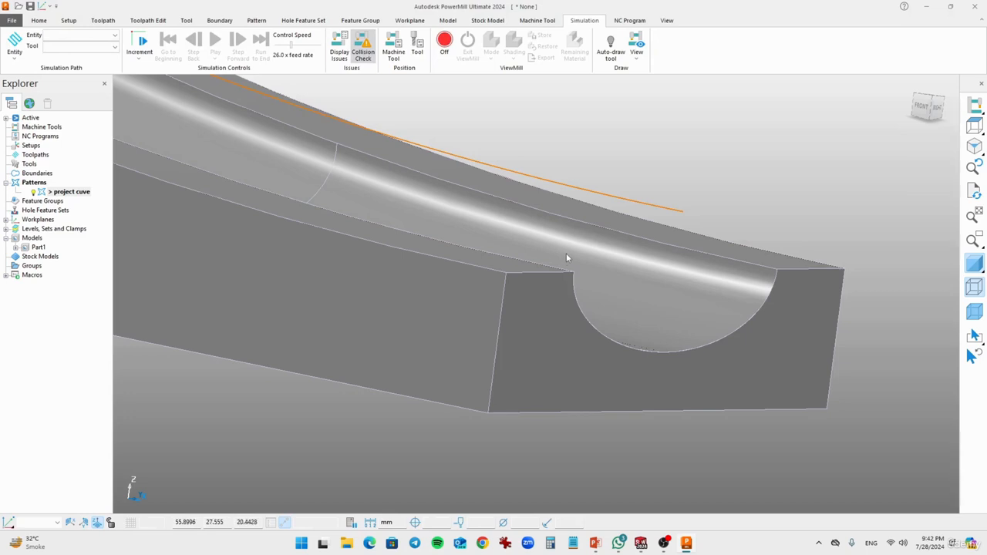
Create a Projection Curve Finishing toolpath named "curve projection finishing"
{"action": "middle_click_drag", "start_coordinate": [574, 252], "coordinate": [530, 266]}
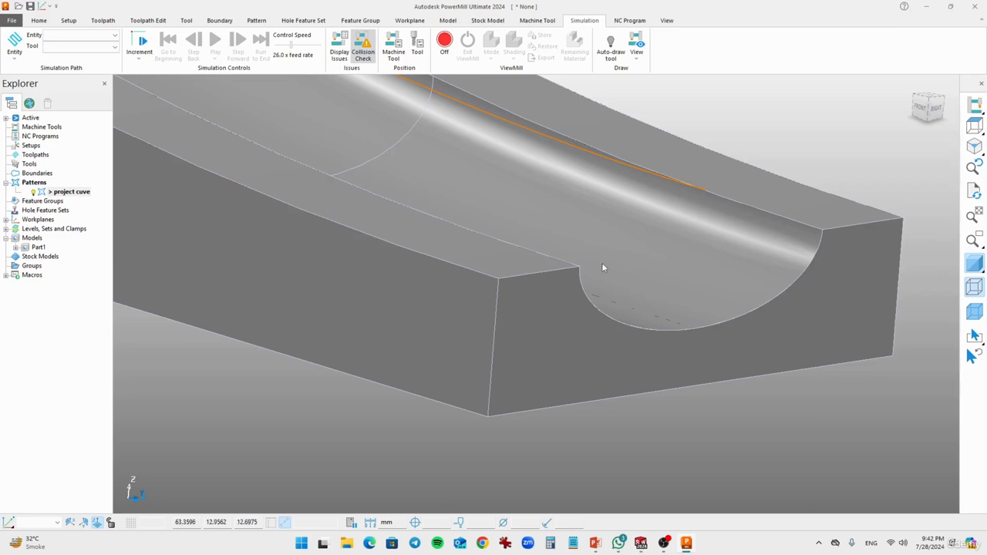
{"action": "scroll", "coordinate": [601, 262], "scroll_direction": "down", "scroll_amount": 4}
{"action": "middle_click_drag", "start_coordinate": [618, 280], "coordinate": [509, 265]}
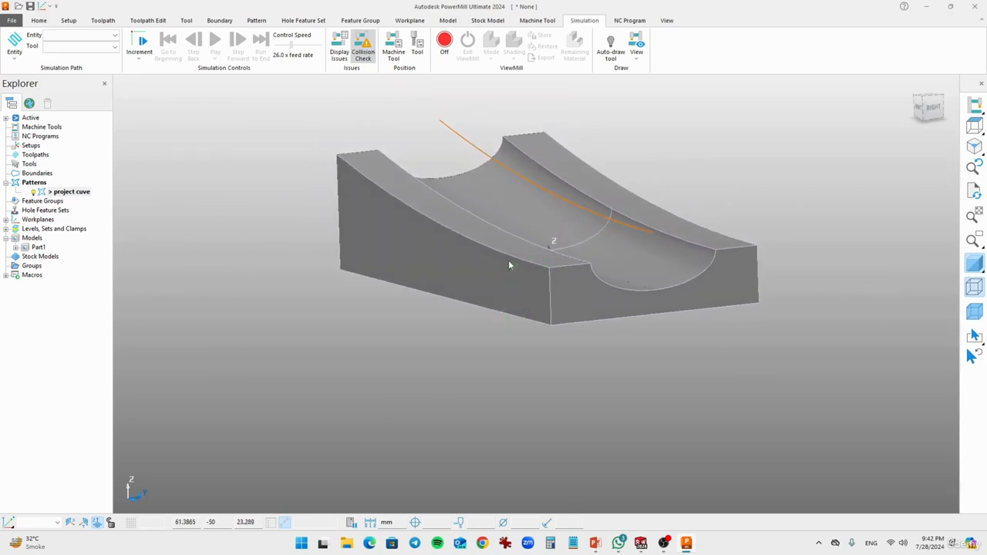
{"action": "left_click", "coordinate": [105, 22]}
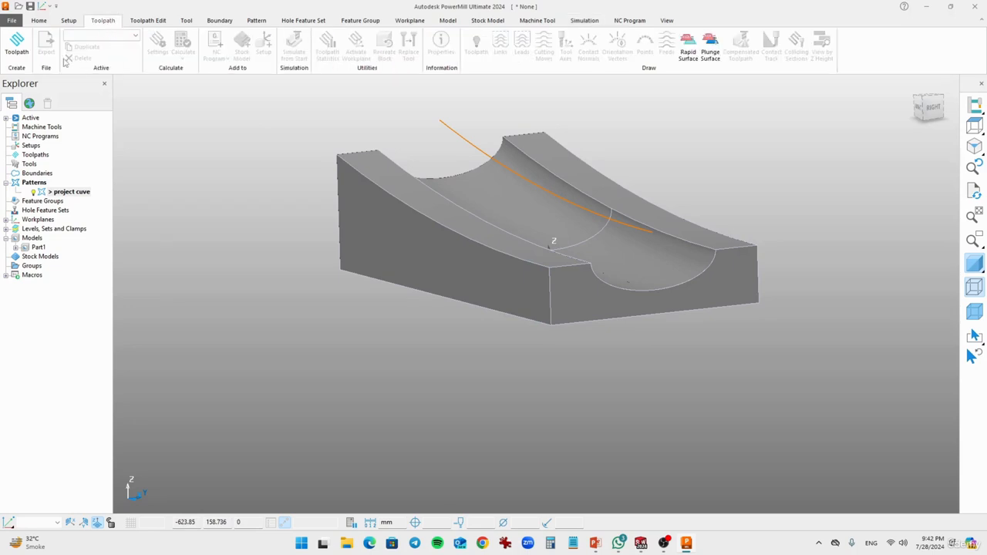
{"action": "left_click", "coordinate": [17, 44]}
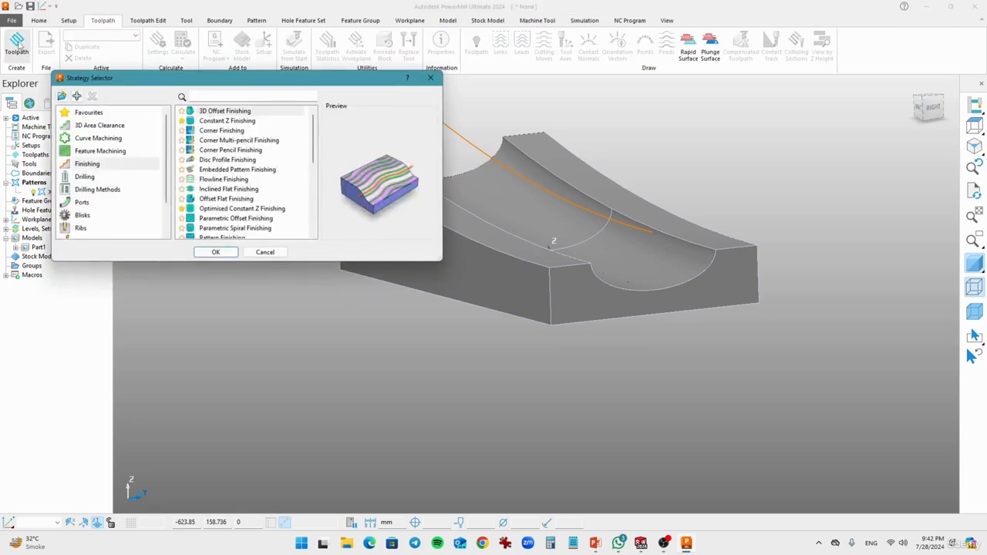
{"action": "left_click", "coordinate": [102, 167]}
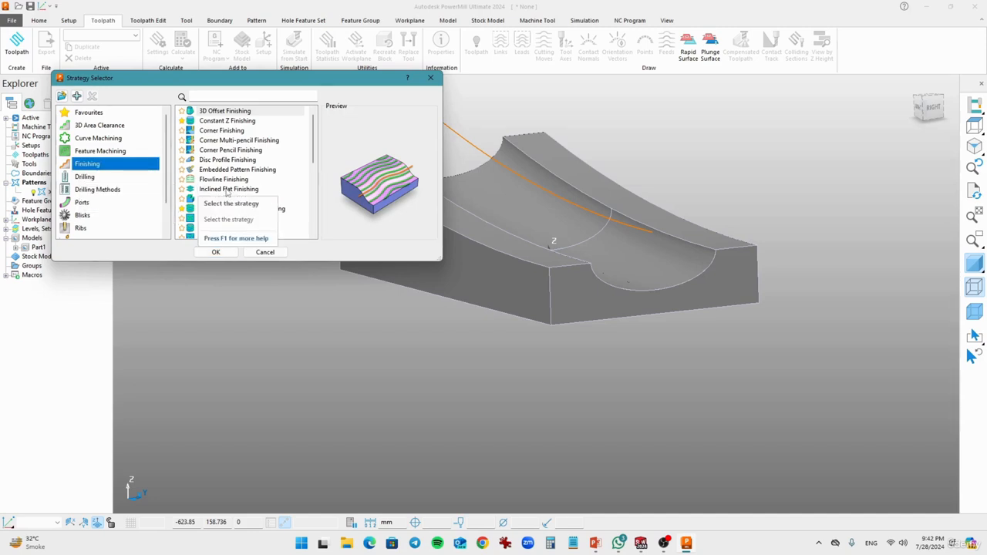
{"action": "scroll", "coordinate": [292, 207], "scroll_direction": "down", "scroll_amount": 2}
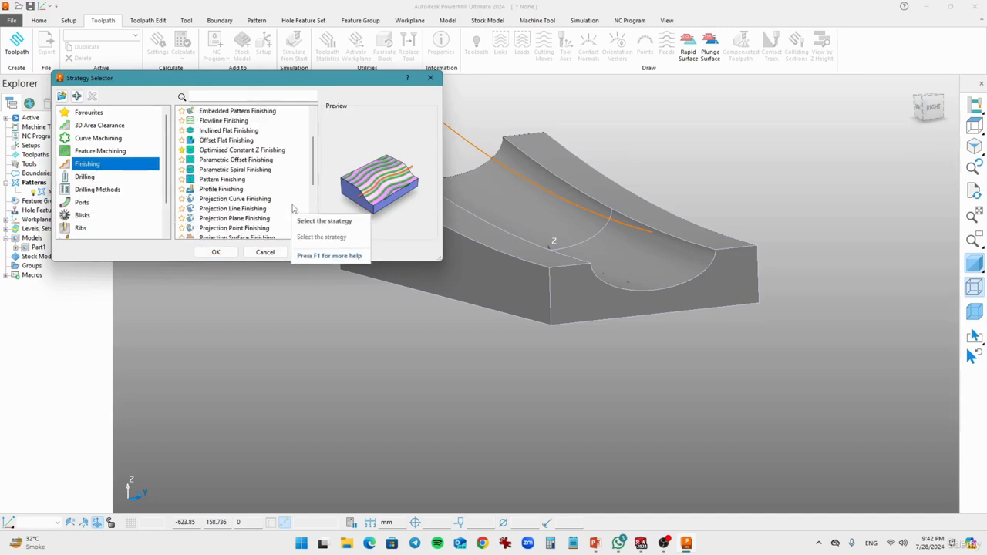
{"action": "left_click", "coordinate": [238, 199]}
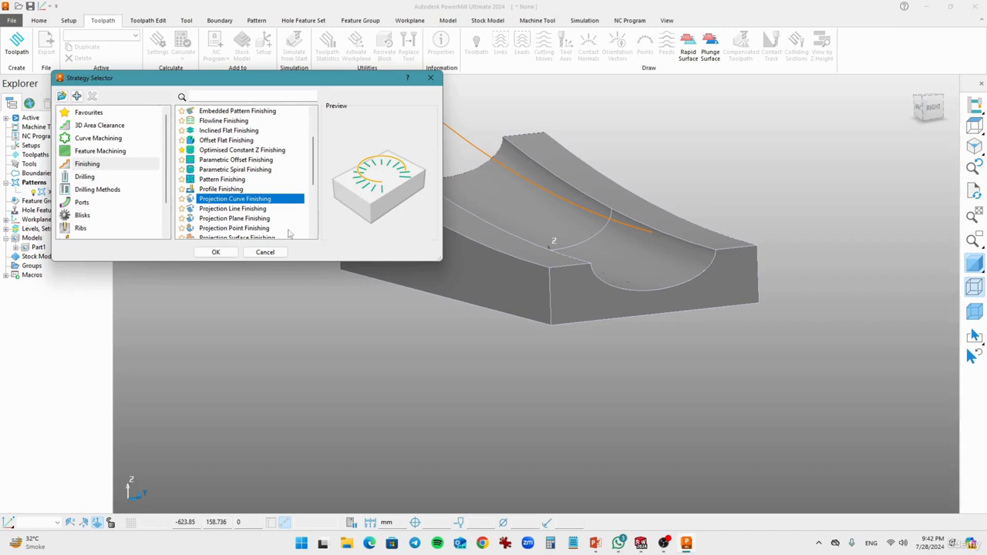
{"action": "left_click", "coordinate": [216, 252]}
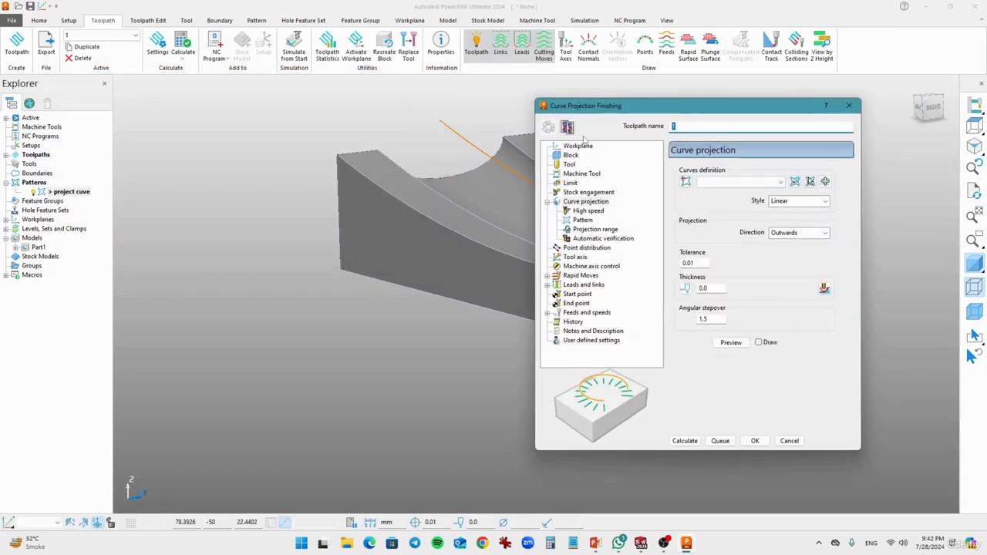
{"action": "type", "text": "curve projection fi"}
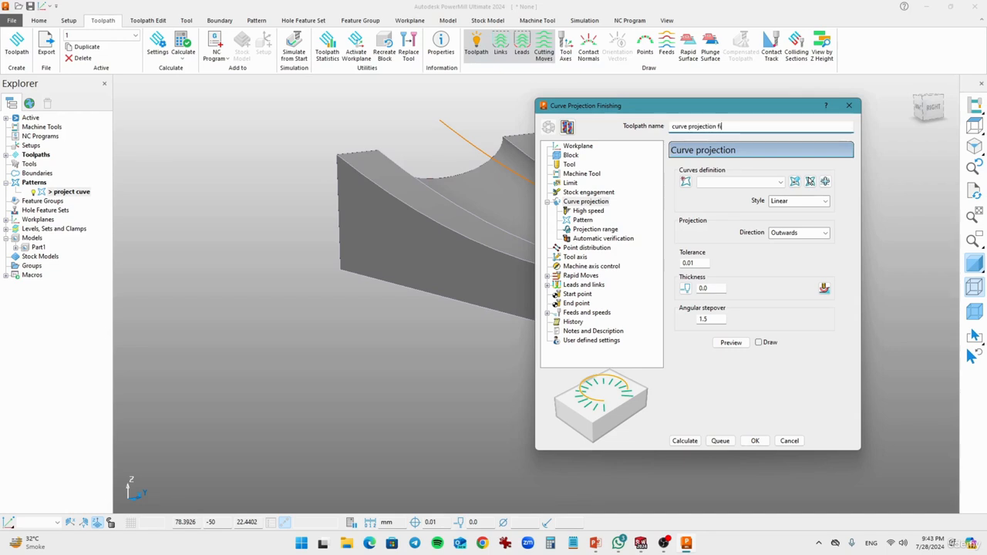
{"action": "type", "text": "nishing"}
Calculate the toolpath's box block from the model in the active workplane, with 0.1 tolerance and 0.0 expansion, and inspect it around the part
{"action": "left_click", "coordinate": [580, 146]}
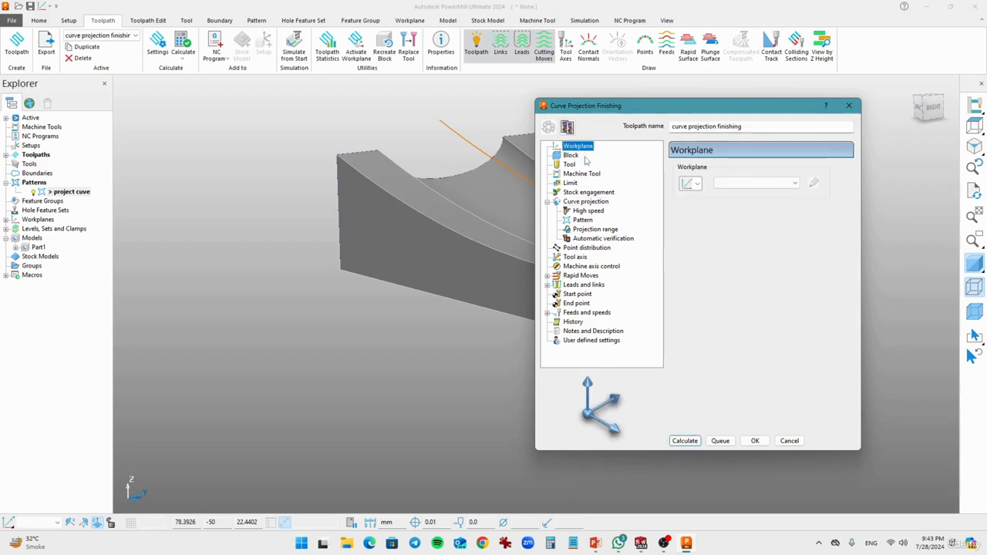
{"action": "left_click_drag", "start_coordinate": [689, 108], "coordinate": [646, 110]}
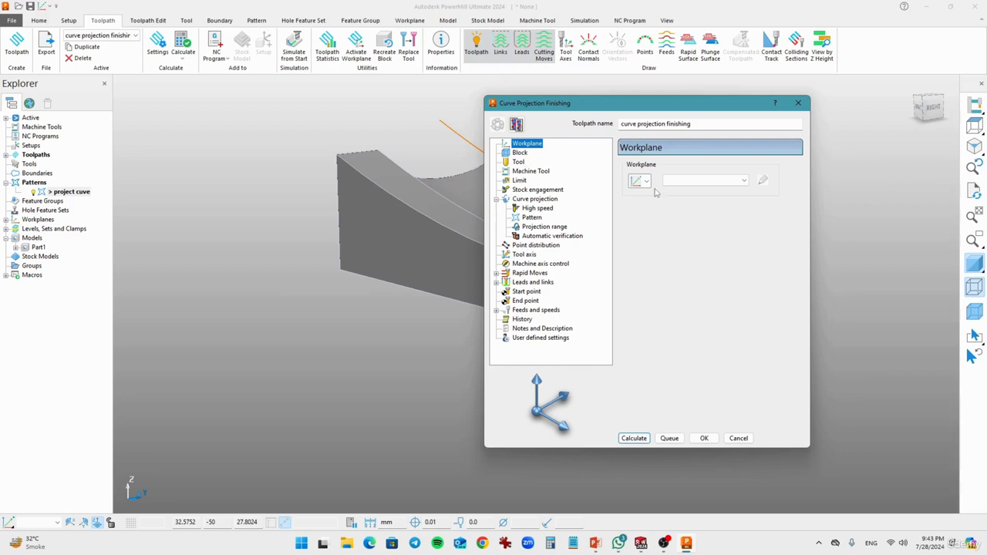
{"action": "left_click", "coordinate": [531, 162]}
{"action": "left_click", "coordinate": [530, 154]}
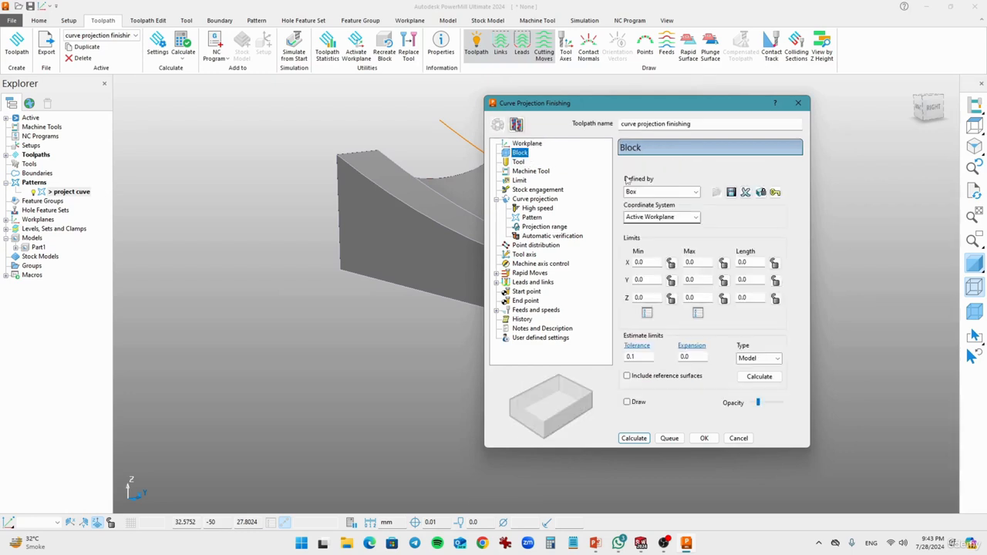
{"action": "left_click_drag", "start_coordinate": [689, 111], "coordinate": [314, 120]}
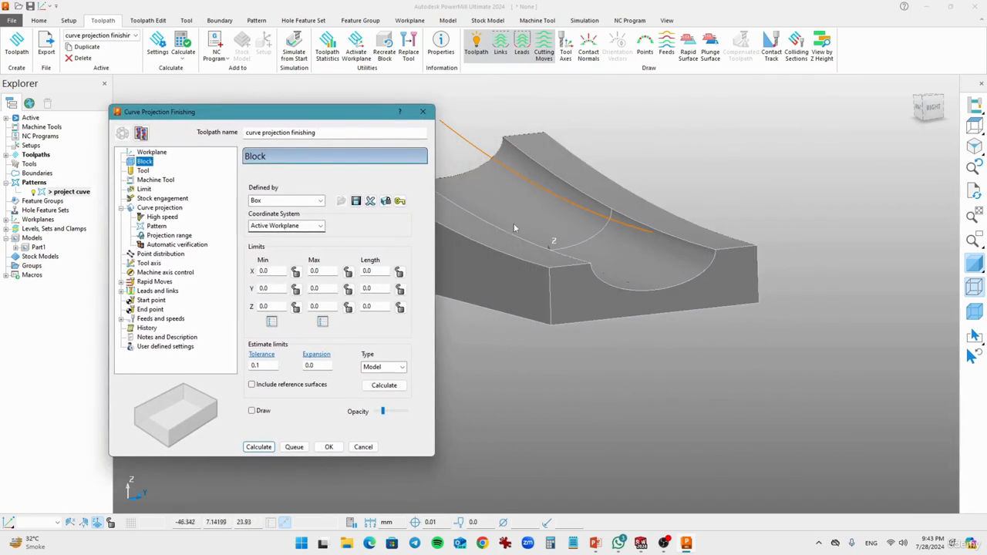
{"action": "left_click", "coordinate": [383, 385]}
{"action": "left_click", "coordinate": [633, 331]}
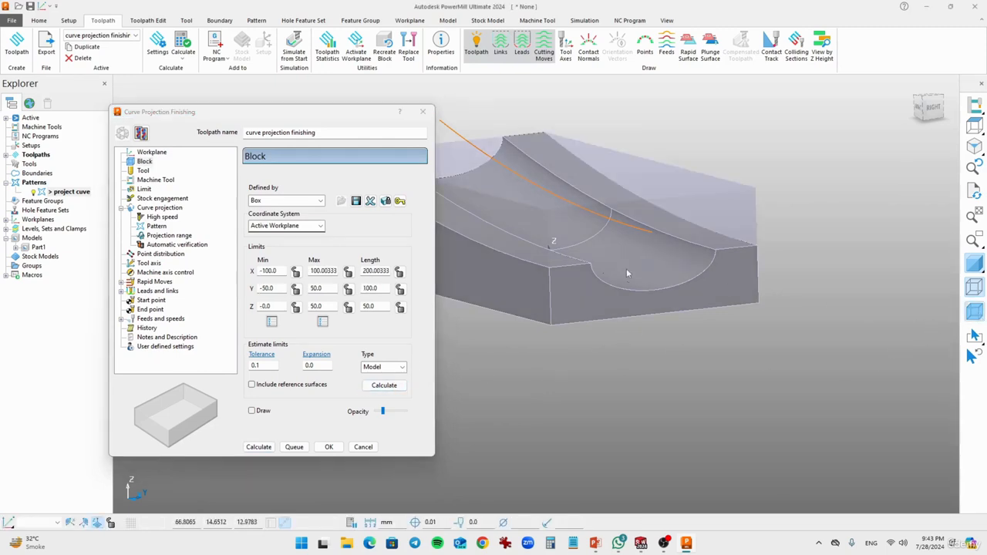
{"action": "middle_click_drag", "start_coordinate": [566, 282], "coordinate": [758, 251], "text": "shift"}
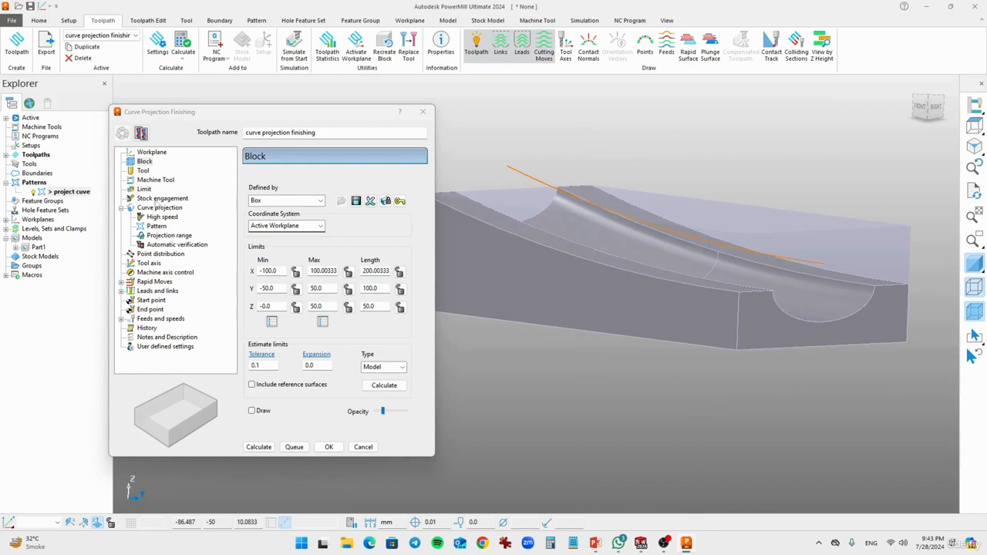
Create a ball nosed tool named "5mm BN" with a 5.0 mm diameter and 75.0 mm length for the toolpath
{"action": "left_click", "coordinate": [145, 171]}
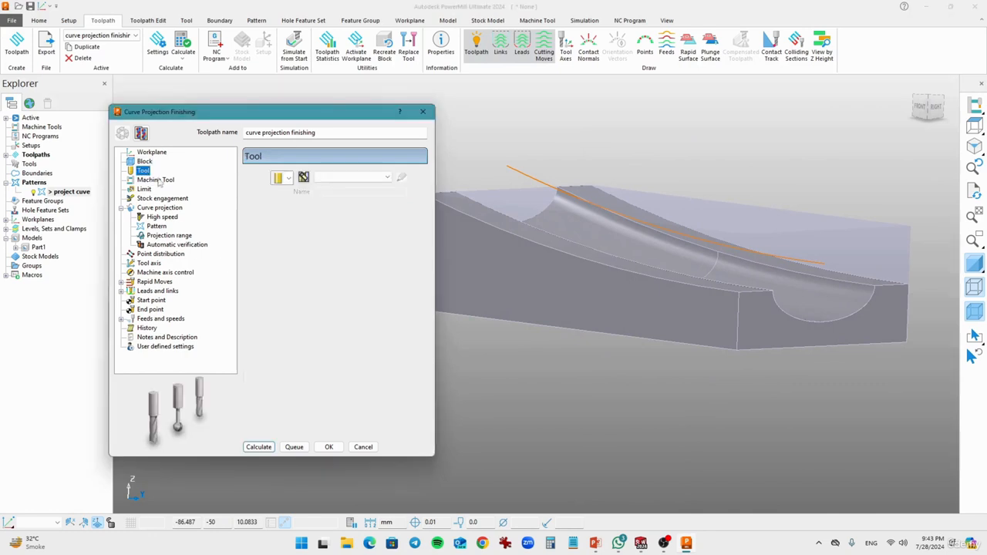
{"action": "left_click", "coordinate": [290, 182]}
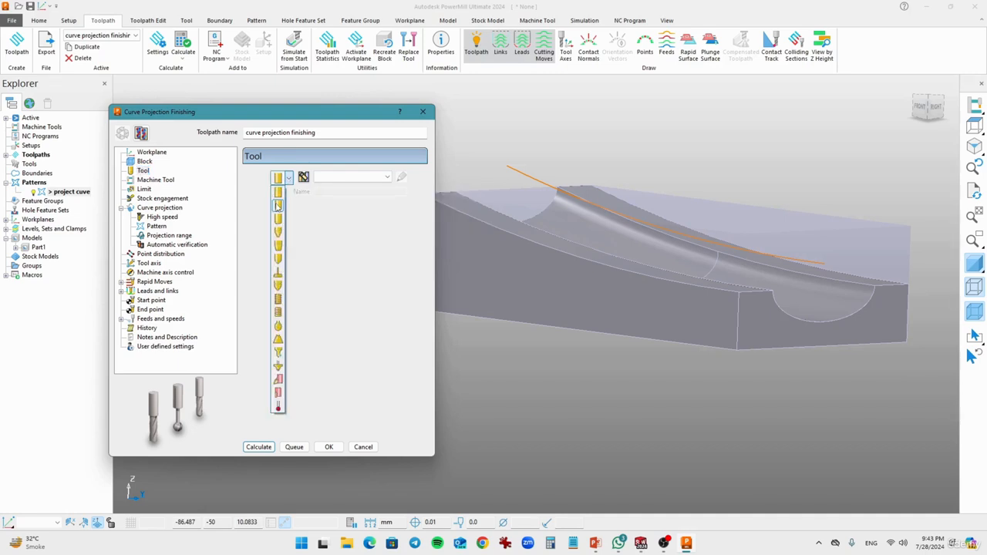
{"action": "left_click", "coordinate": [278, 205]}
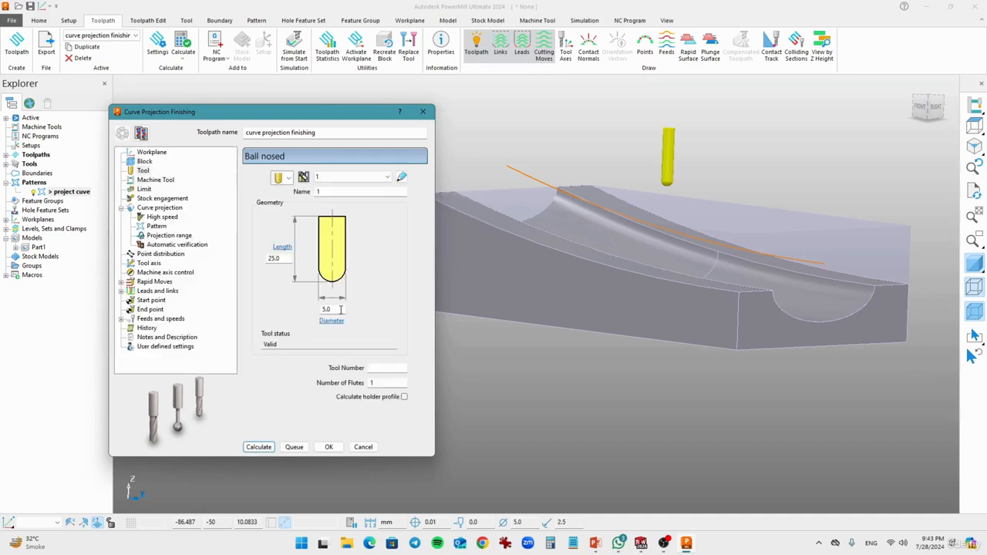
{"action": "double_click", "coordinate": [340, 309]}
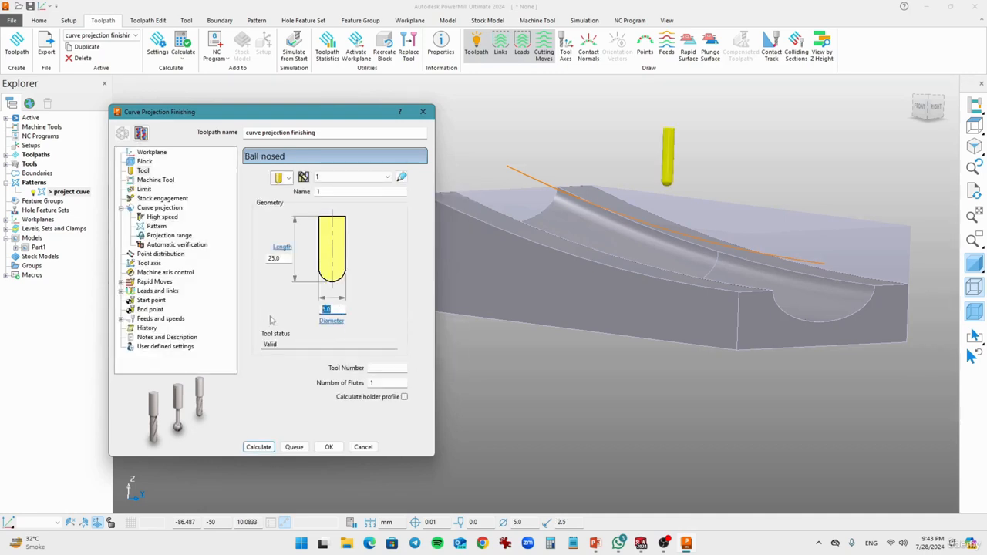
{"action": "double_click", "coordinate": [281, 257]}
{"action": "type", "text": "57"}
{"action": "key", "text": "Tab"}
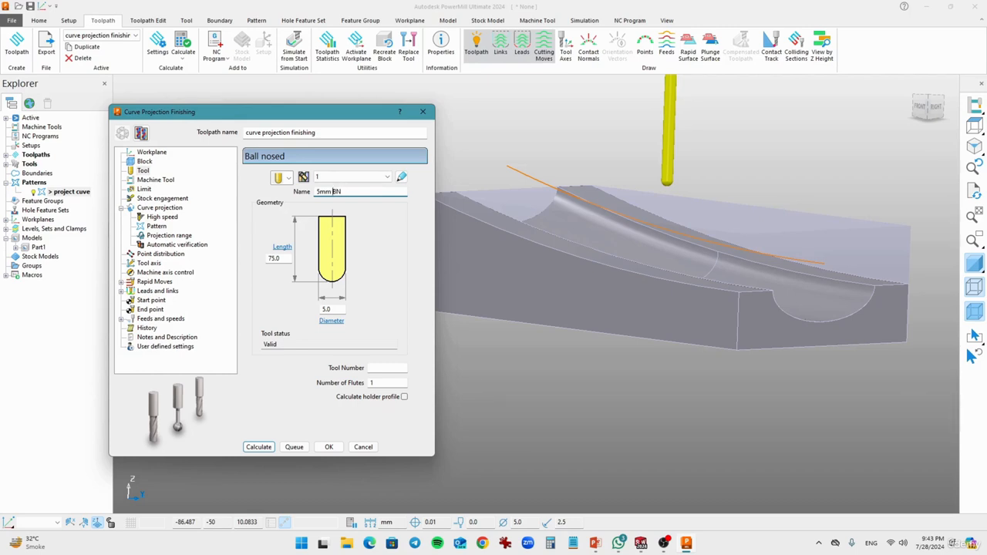
{"action": "left_click", "coordinate": [345, 310]}
Review the toolpath limits, hide the block and select the groove surface of the part
{"action": "left_click", "coordinate": [144, 189]}
{"action": "middle_click_drag", "start_coordinate": [654, 213], "coordinate": [544, 235]}
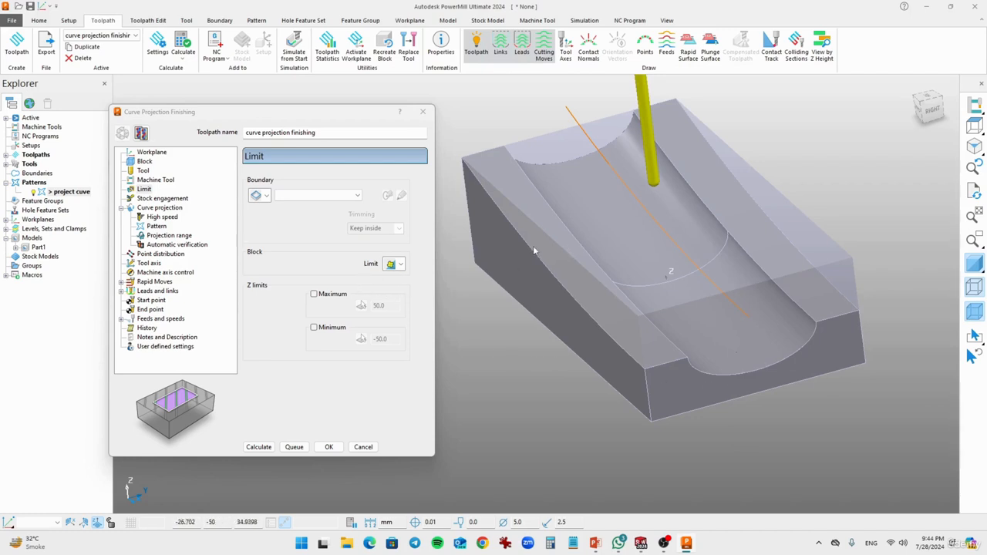
{"action": "left_click", "coordinate": [974, 312]}
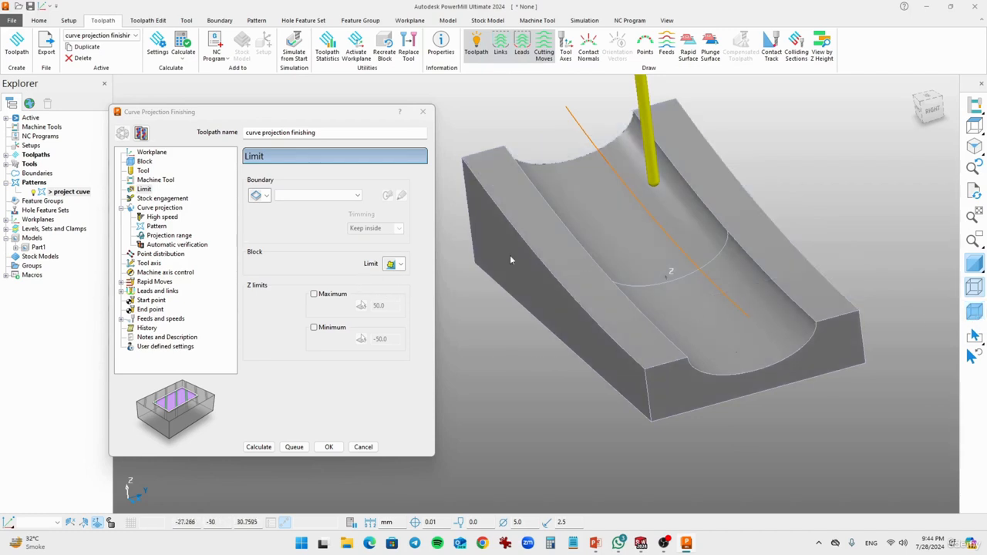
{"action": "left_click", "coordinate": [606, 193]}
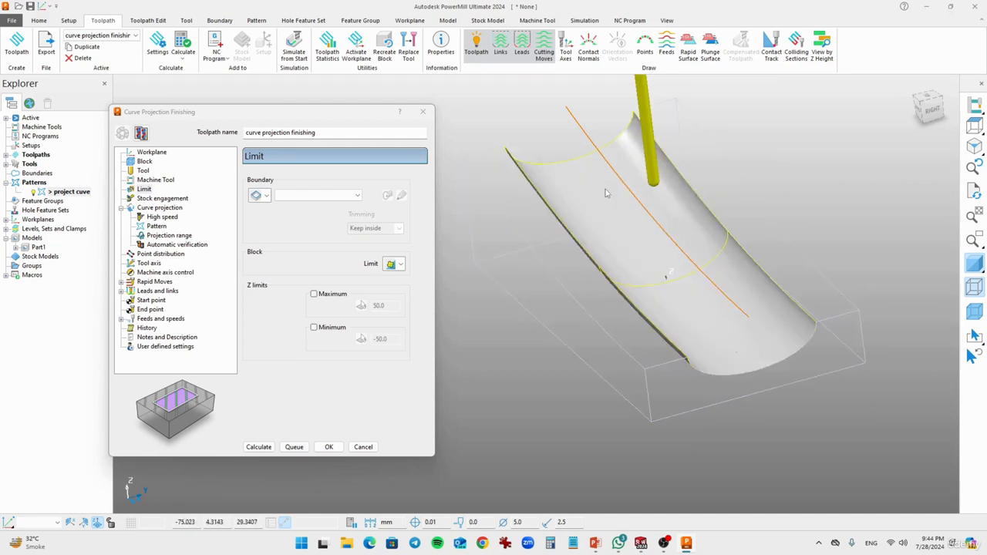
{"action": "left_click", "coordinate": [147, 189]}
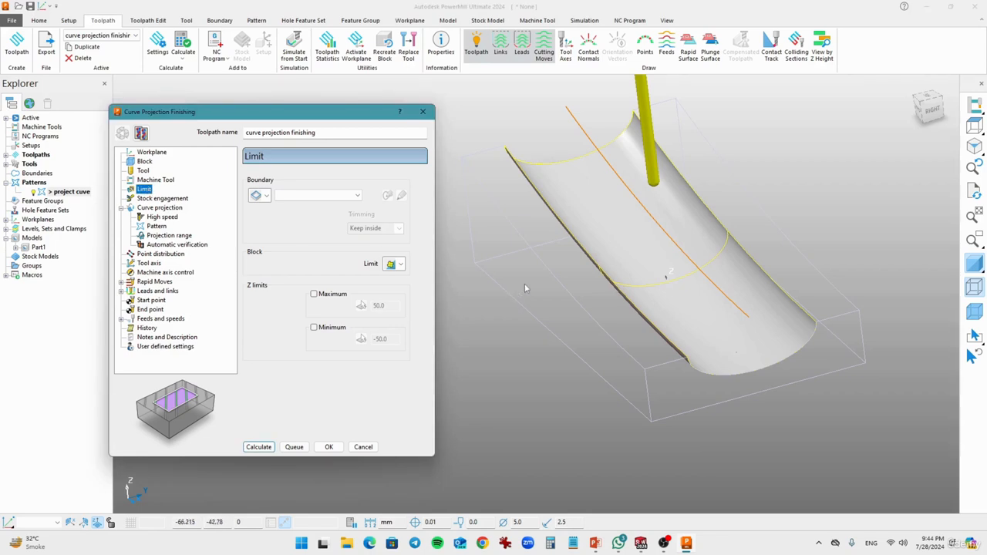
{"action": "middle_click_drag", "start_coordinate": [465, 289], "coordinate": [637, 257]}
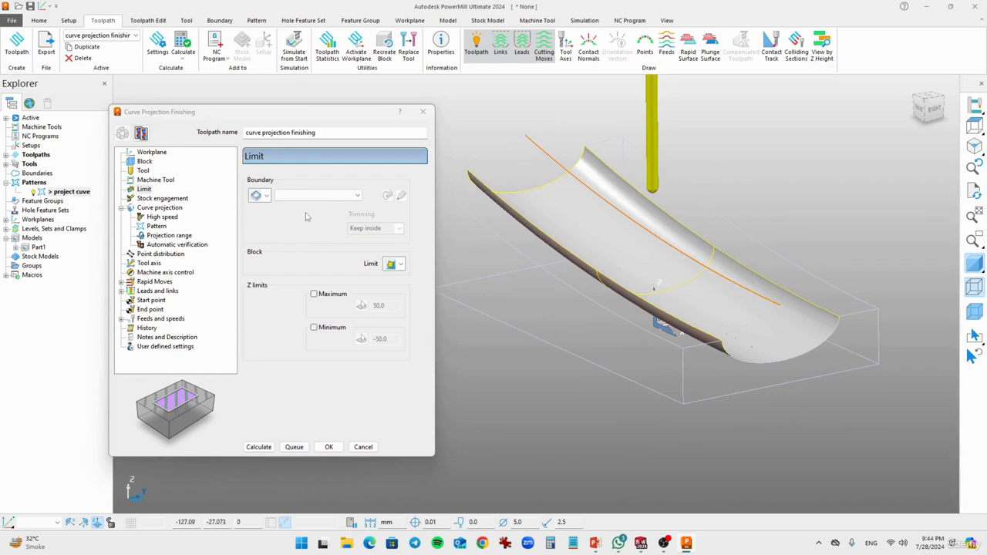
Define the curve projection with the "project cuve" pattern and the Linear style, checking the curve above the groove
{"action": "left_click", "coordinate": [170, 213]}
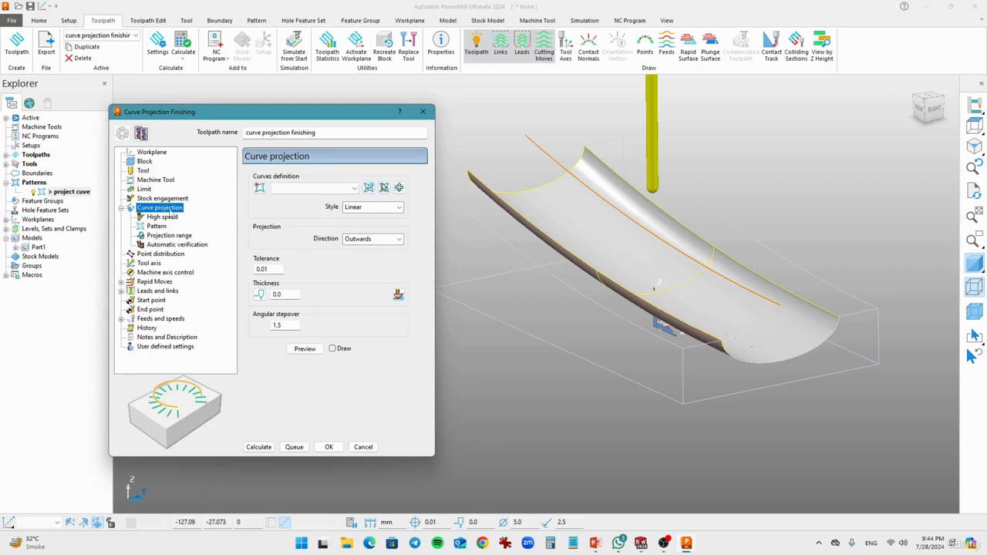
{"action": "left_click", "coordinate": [328, 190]}
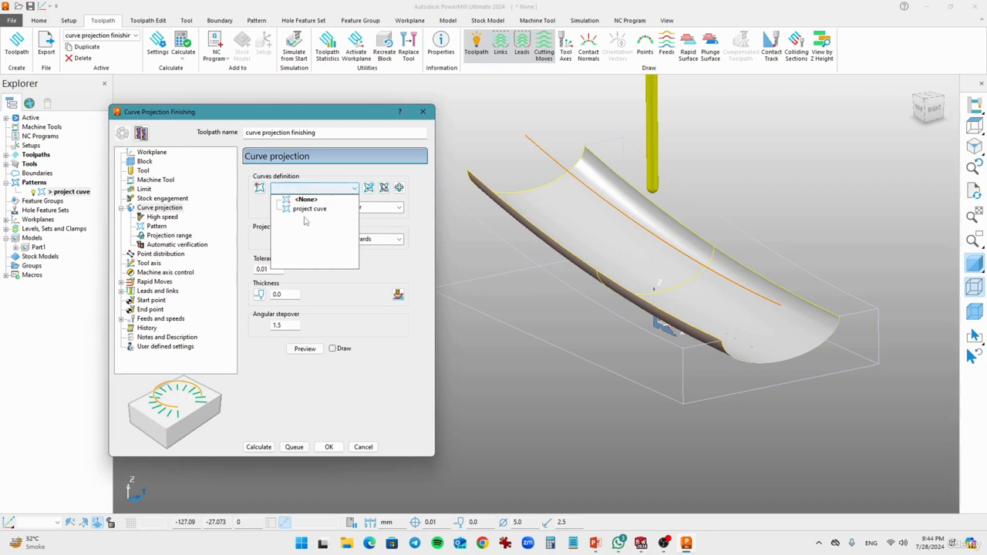
{"action": "left_click", "coordinate": [307, 209]}
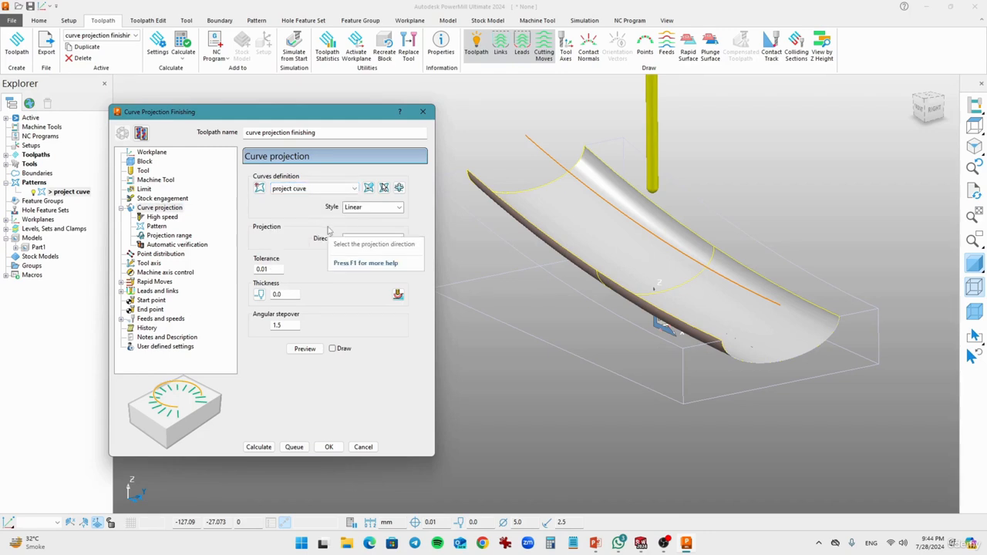
{"action": "left_click", "coordinate": [373, 208]}
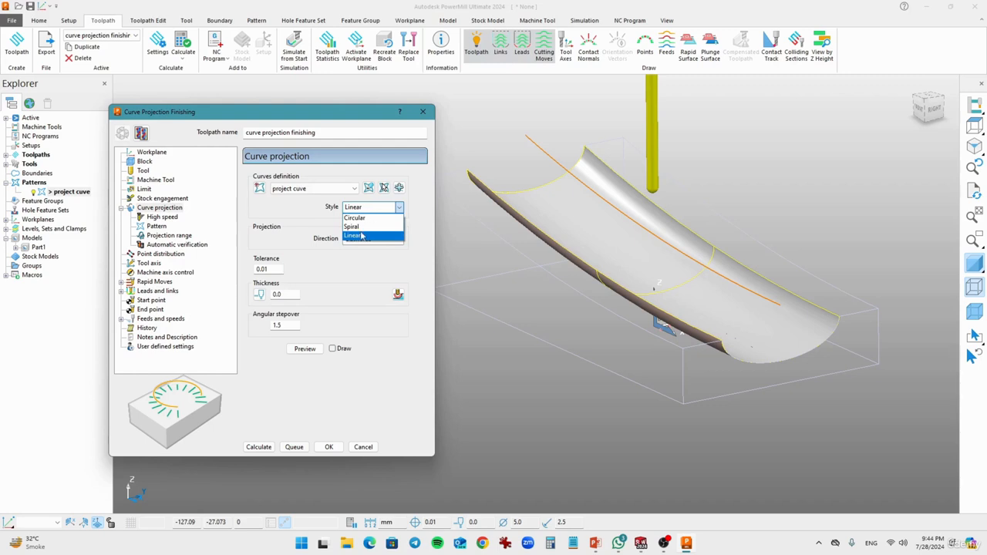
{"action": "left_click", "coordinate": [361, 237]}
{"action": "middle_click_drag", "start_coordinate": [741, 322], "coordinate": [718, 325]}
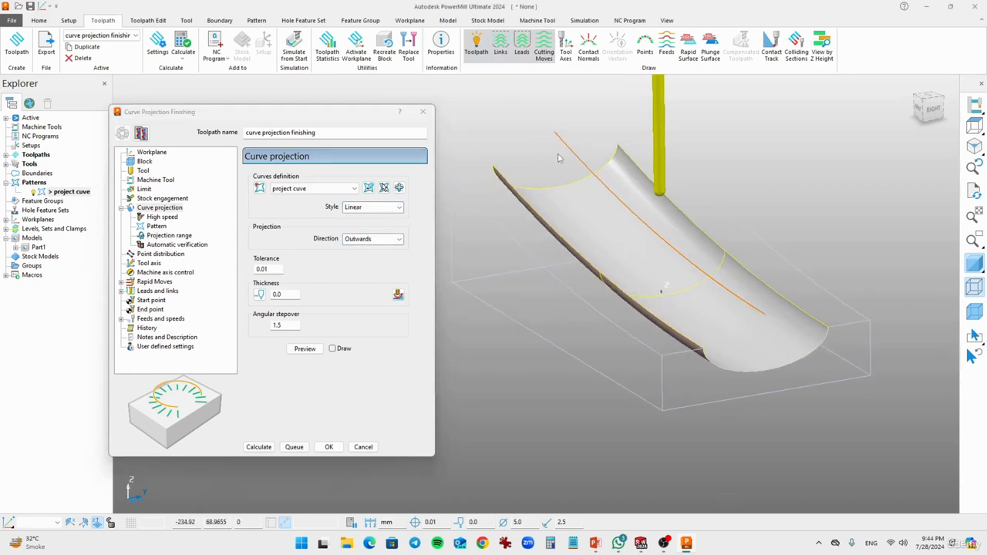
{"action": "mouse_move", "coordinate": [561, 155]}
{"action": "middle_mouse_down"}
{"action": "mouse_move", "coordinate": [549, 332]}
{"action": "mouse_move", "coordinate": [544, 275]}
{"action": "mouse_move", "coordinate": [569, 137]}
{"action": "middle_mouse_up"}
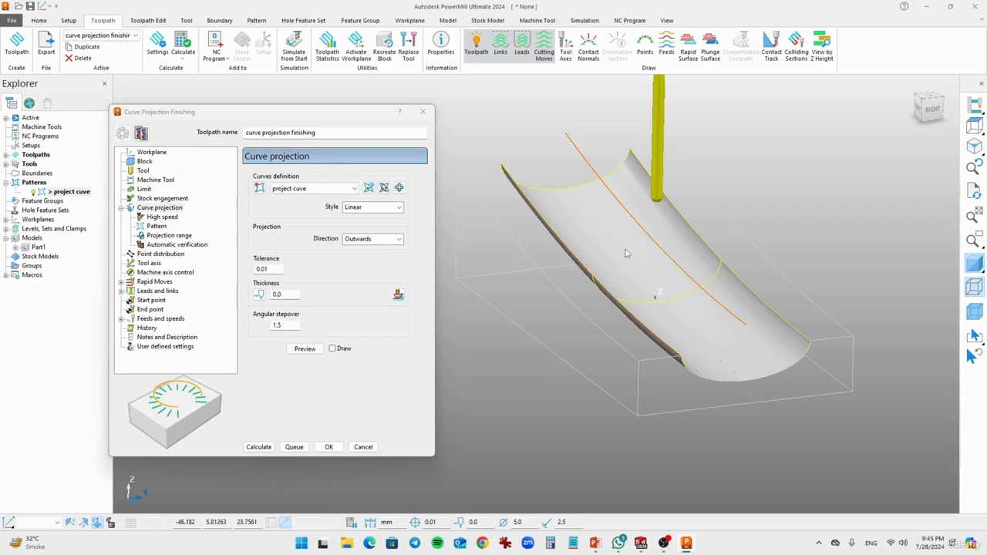
Try the Circular and Spiral curve projection styles and restore the Linear style
{"action": "left_click", "coordinate": [399, 207]}
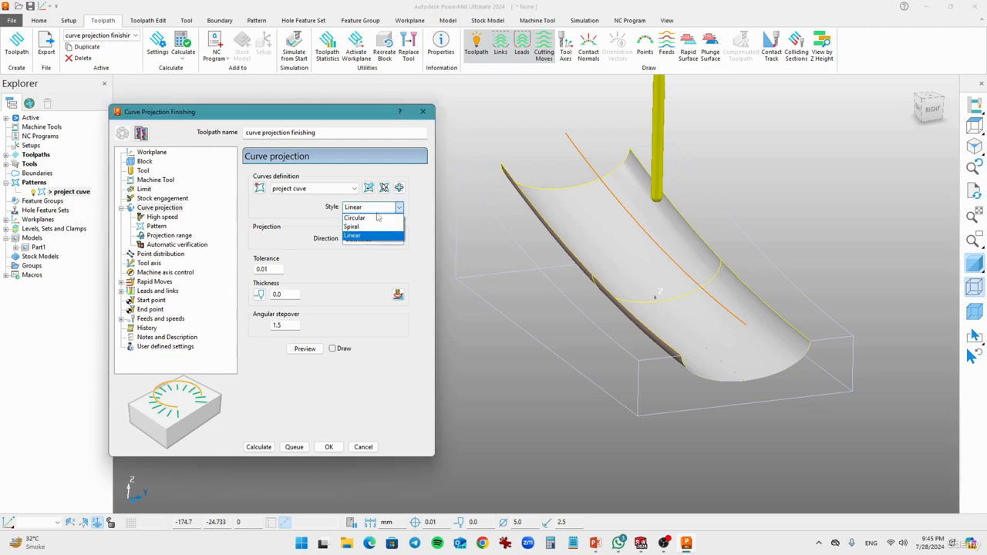
{"action": "left_click", "coordinate": [373, 219]}
{"action": "left_click", "coordinate": [379, 209]}
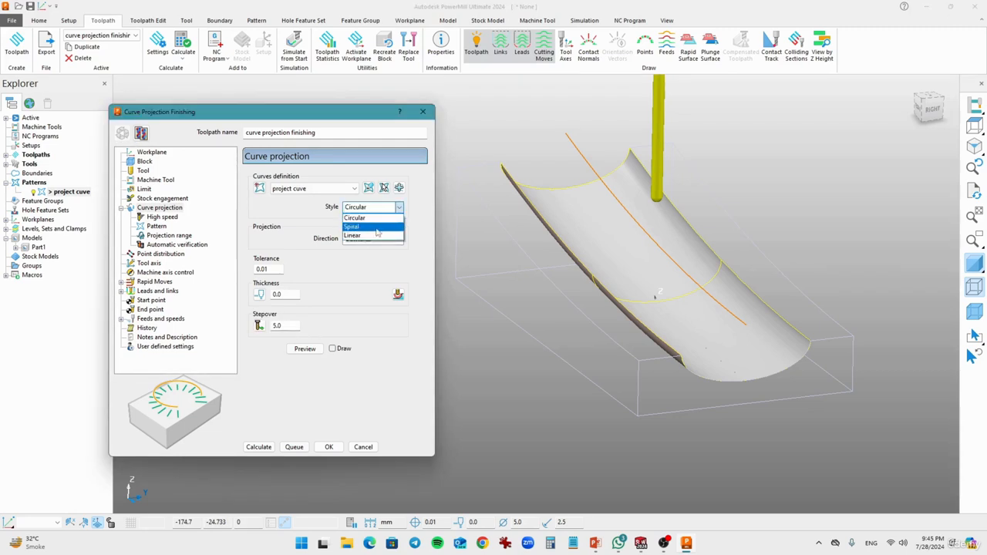
{"action": "left_click", "coordinate": [377, 227]}
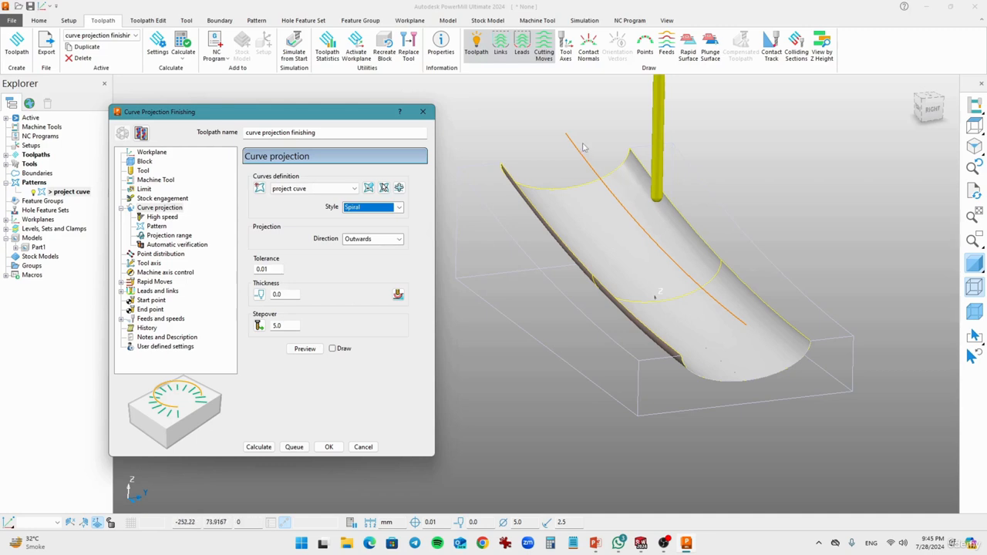
{"action": "left_click", "coordinate": [399, 206]}
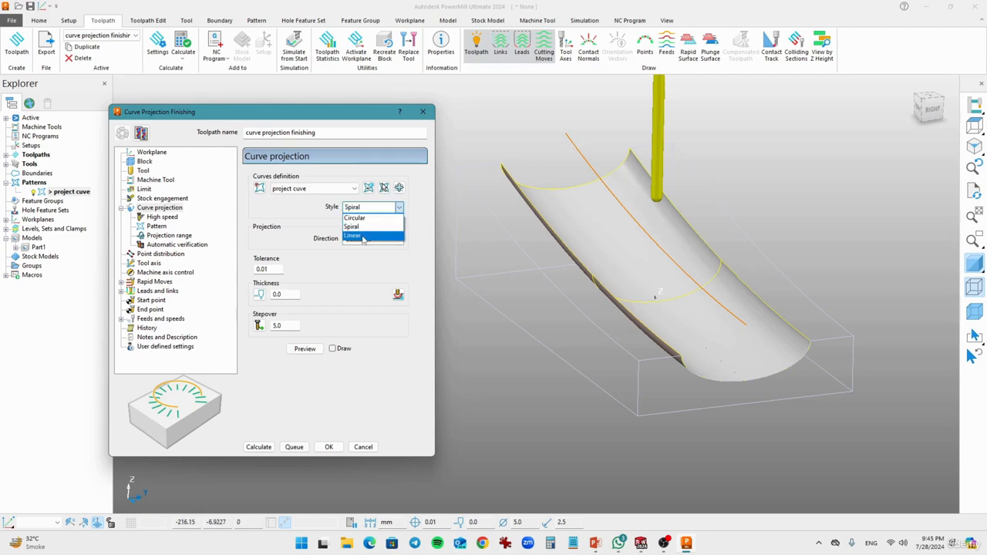
{"action": "left_click", "coordinate": [364, 238]}
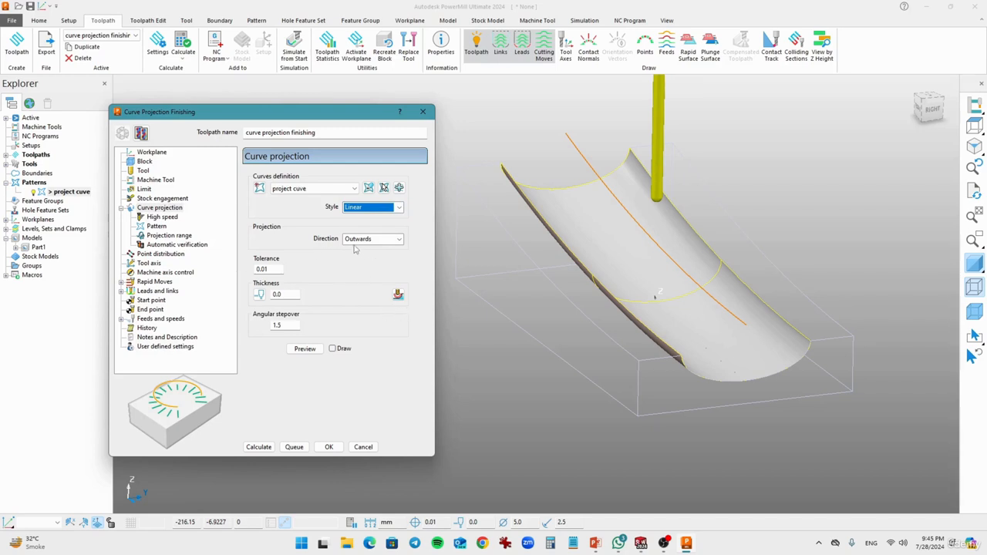
Keep the projection direction set to Outwards, checking it against the curve and the groove surface
{"action": "middle_click_drag", "start_coordinate": [651, 299], "coordinate": [656, 294]}
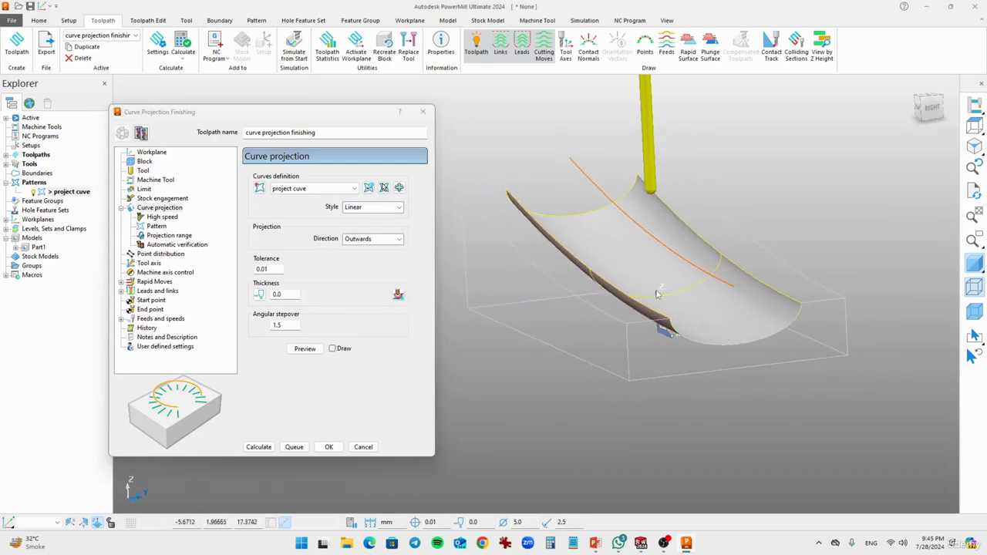
{"action": "left_click", "coordinate": [389, 238]}
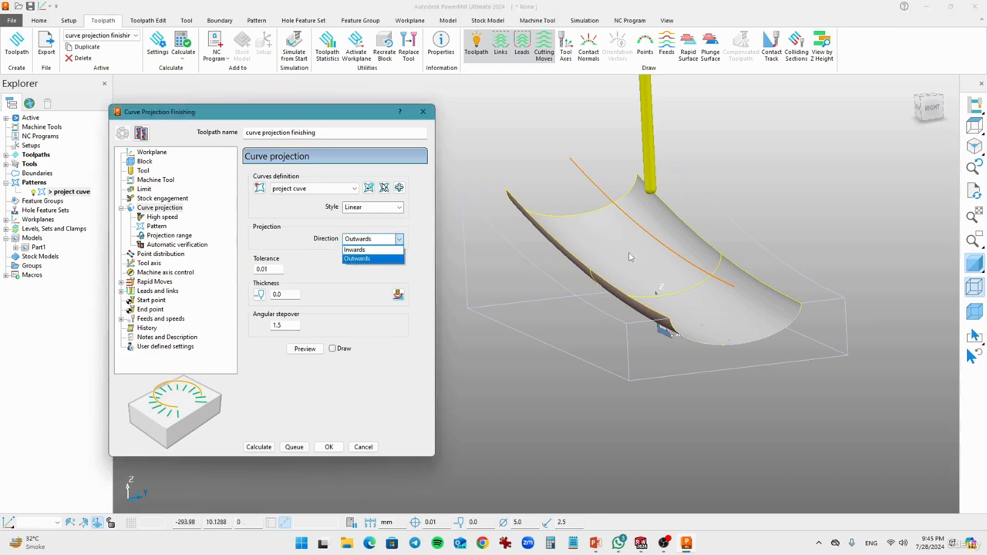
{"action": "left_click", "coordinate": [547, 168]}
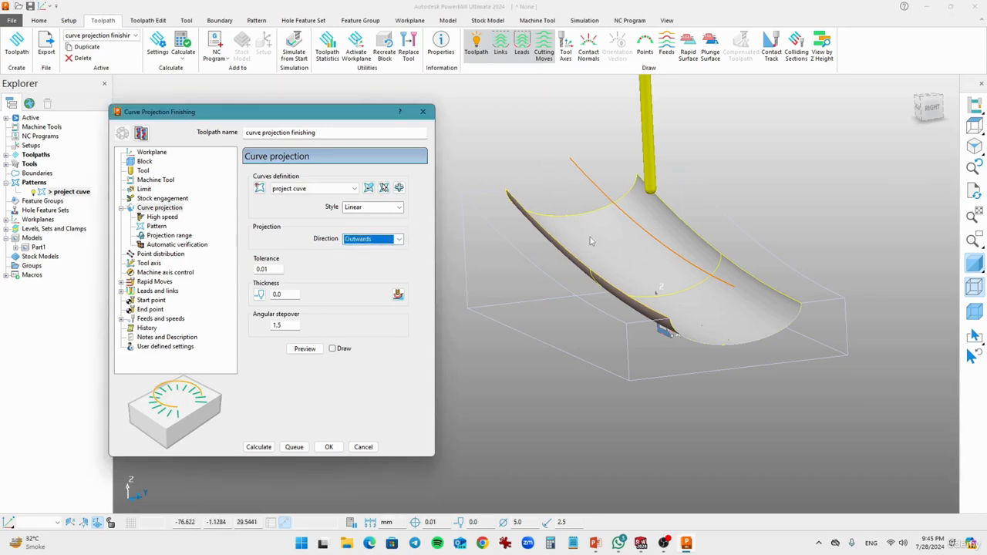
{"action": "middle_click_drag", "start_coordinate": [590, 241], "coordinate": [612, 258]}
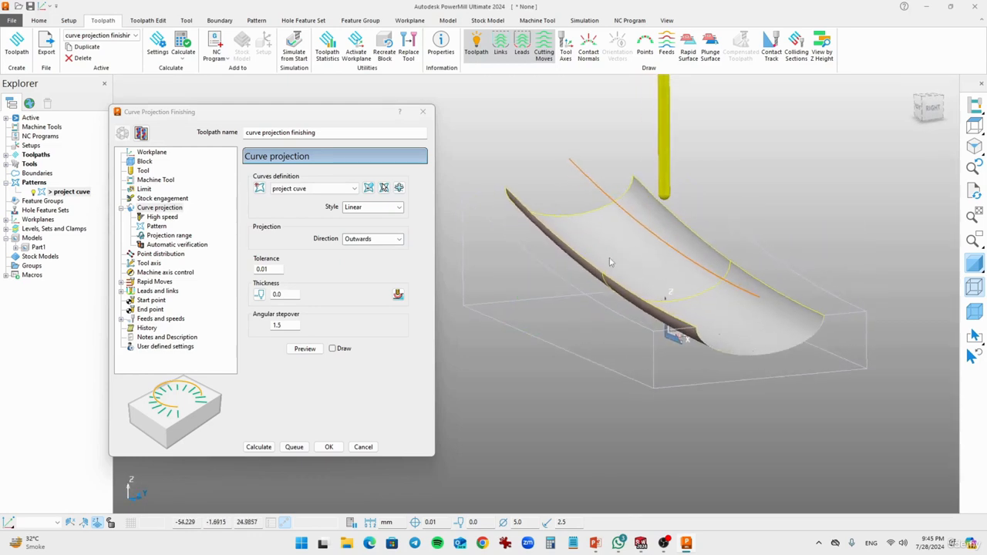
{"action": "middle_click_drag", "start_coordinate": [634, 279], "coordinate": [591, 251]}
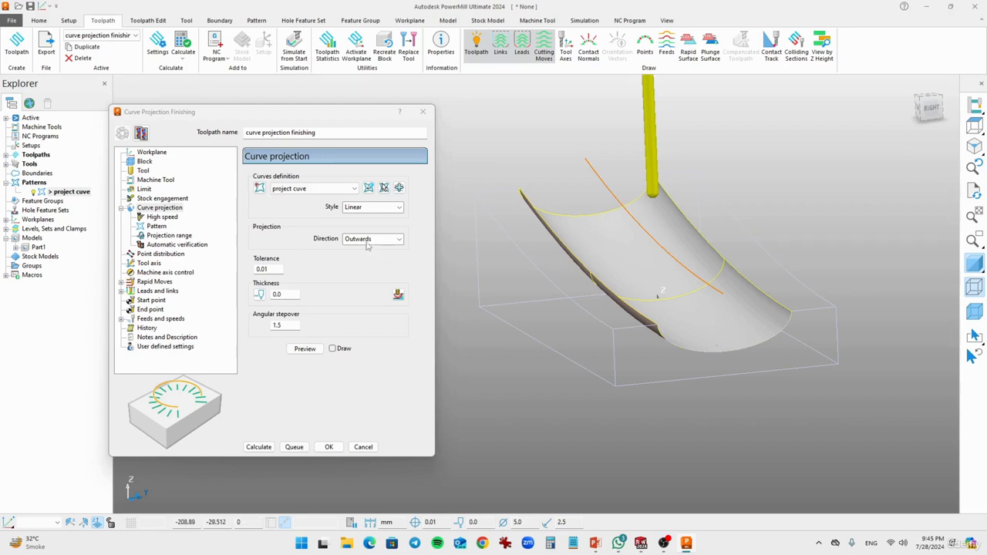
{"action": "left_click", "coordinate": [345, 267]}
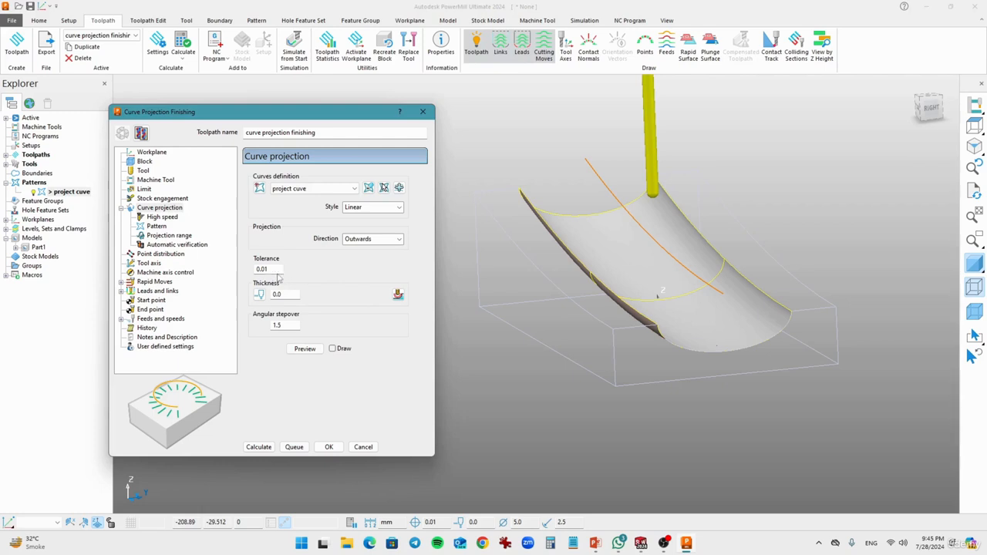
Review the curve projection's tolerance, thickness and angular stepover against the groove
{"action": "double_click", "coordinate": [266, 269]}
{"action": "double_click", "coordinate": [292, 295]}
{"action": "double_click", "coordinate": [289, 324]}
{"action": "middle_click_drag", "start_coordinate": [643, 282], "coordinate": [567, 270]}
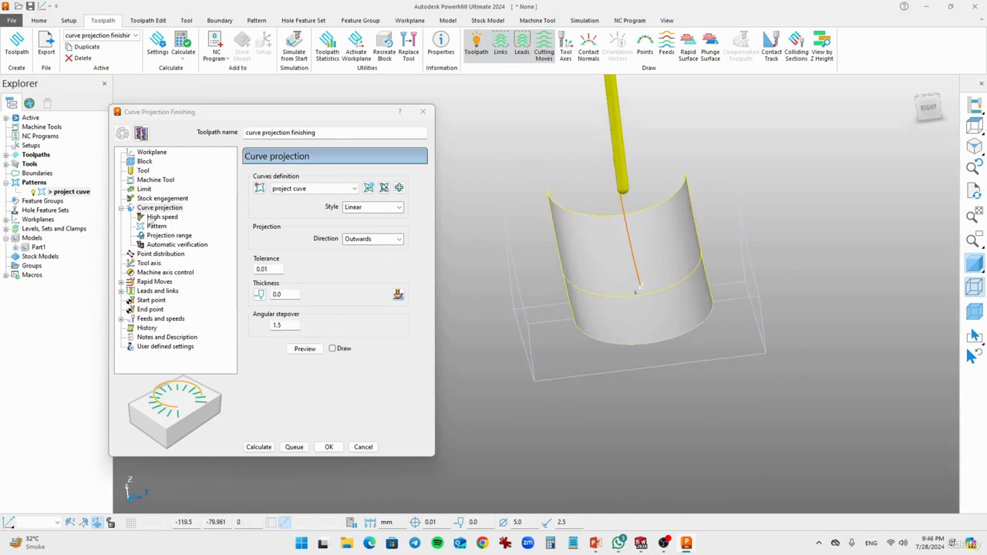
Review the high speed settings and keep the Linear style in the pattern settings
{"action": "left_click", "coordinate": [154, 218]}
{"action": "left_click", "coordinate": [157, 226]}
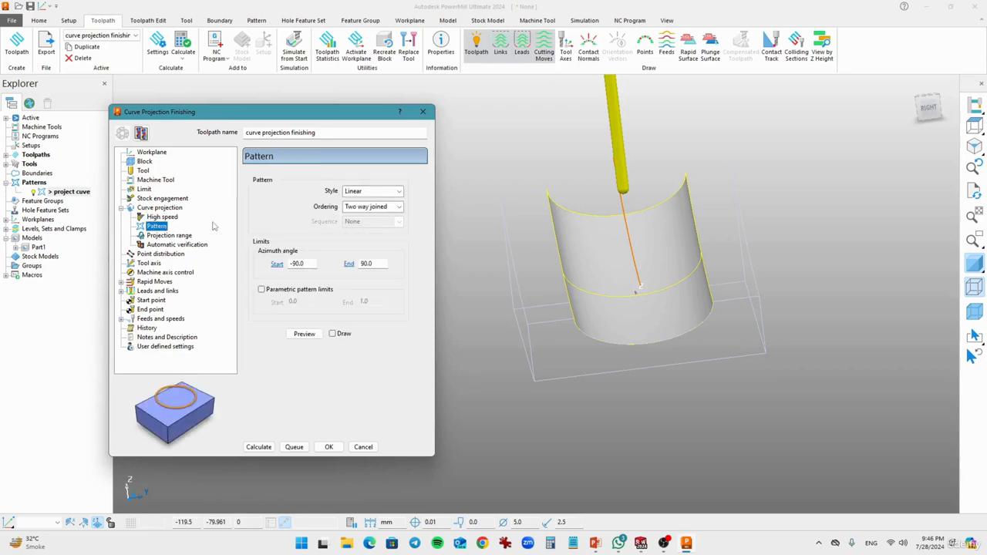
{"action": "left_click", "coordinate": [360, 193]}
{"action": "left_click", "coordinate": [361, 197]}
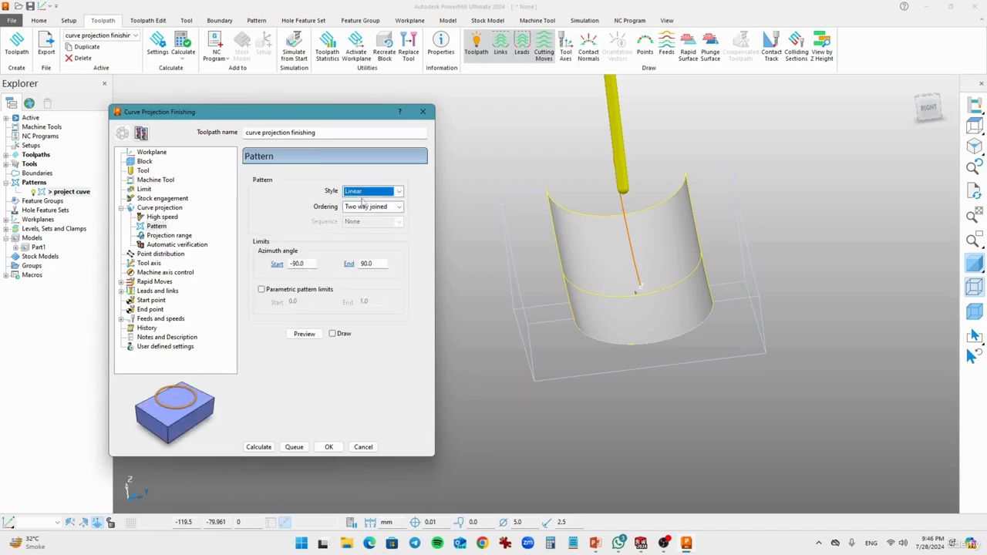
Try One way ordering for the Linear pattern, and set the ordering to Two way
{"action": "left_click", "coordinate": [365, 208]}
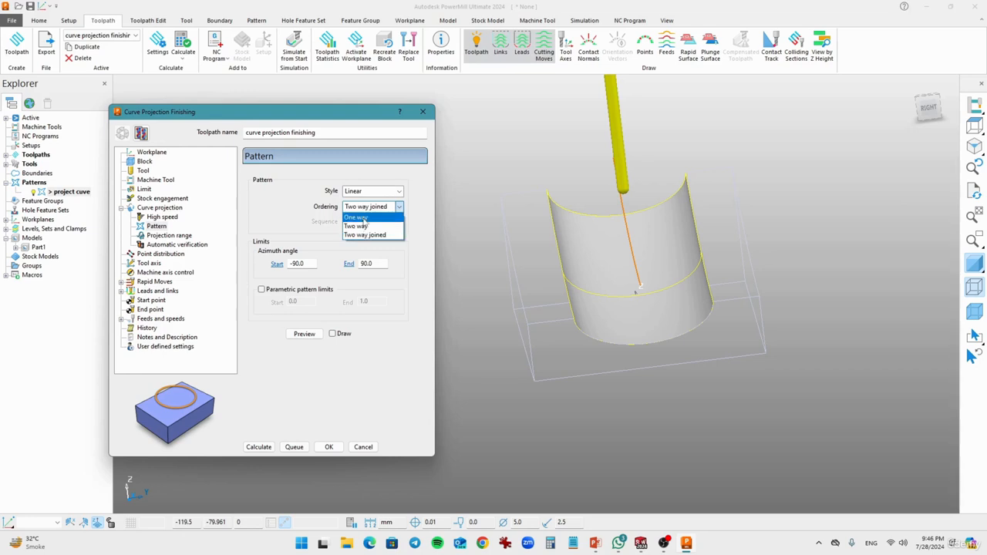
{"action": "left_click", "coordinate": [366, 222]}
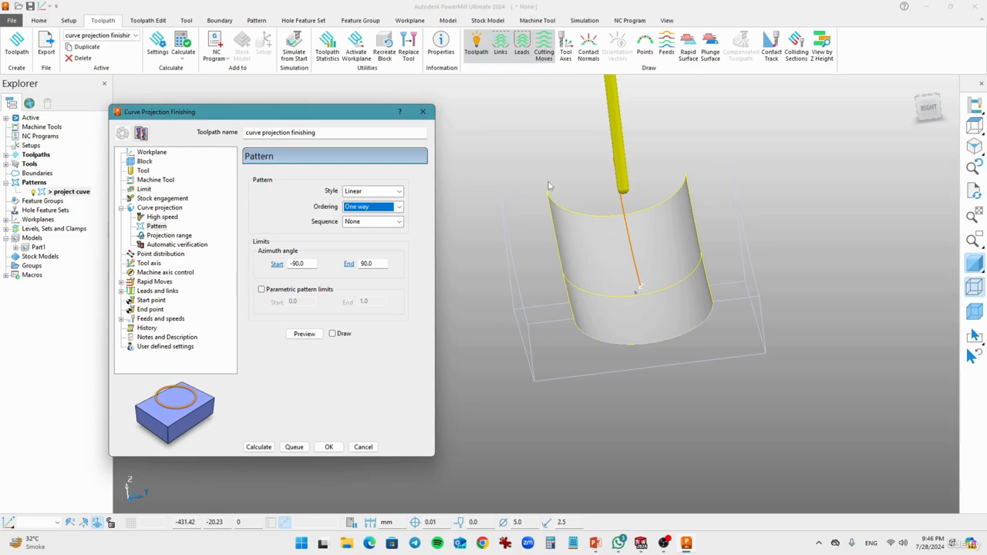
{"action": "left_click", "coordinate": [366, 206]}
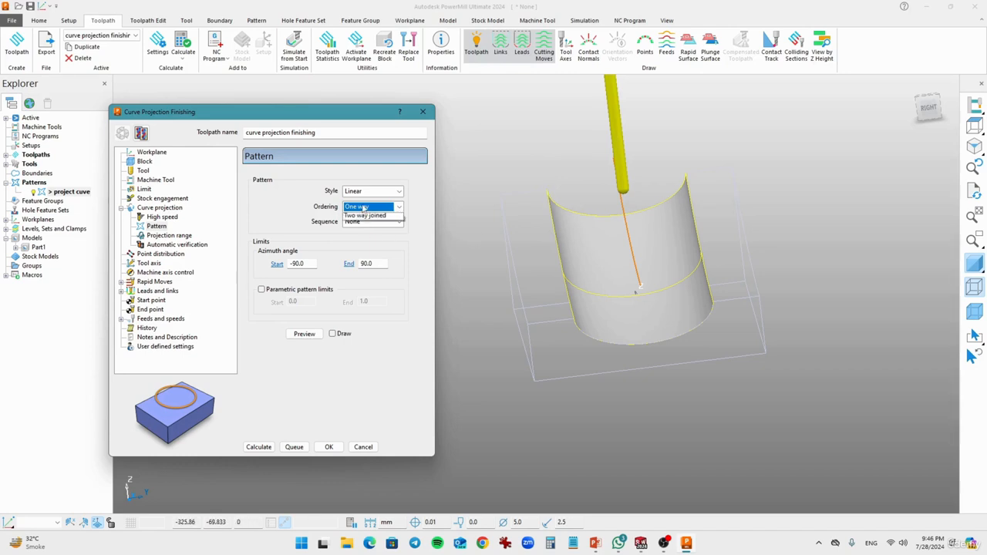
{"action": "left_click", "coordinate": [364, 223]}
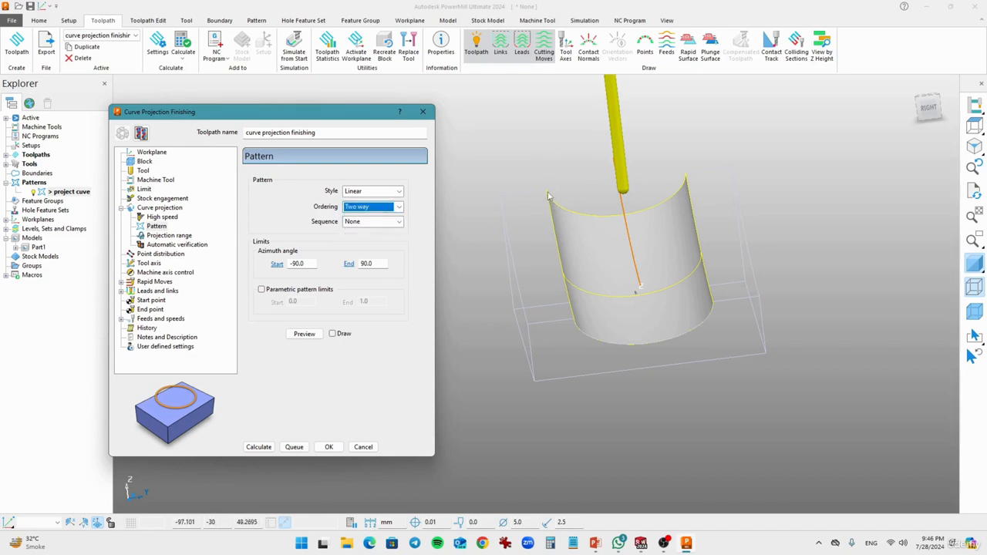
{"action": "left_click", "coordinate": [385, 207]}
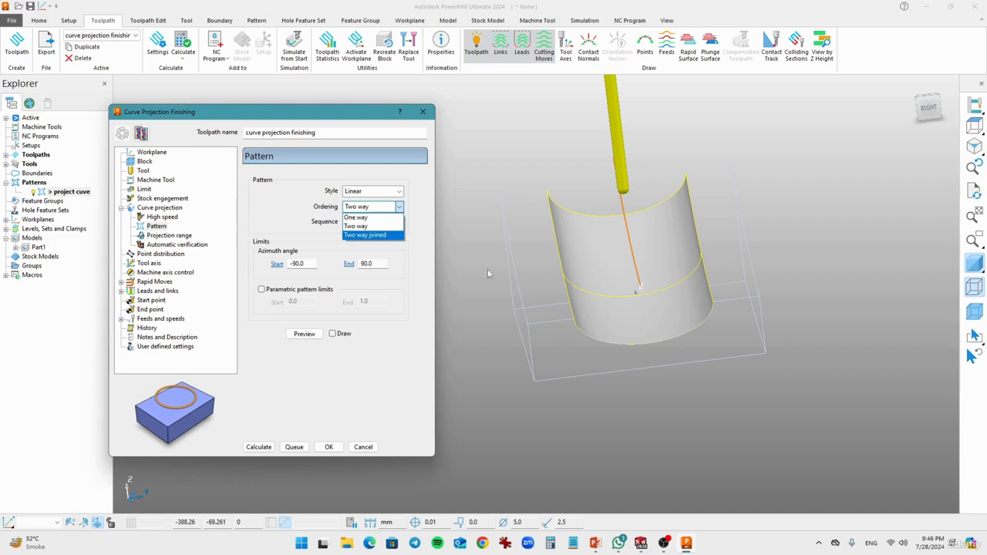
{"action": "left_click", "coordinate": [315, 242]}
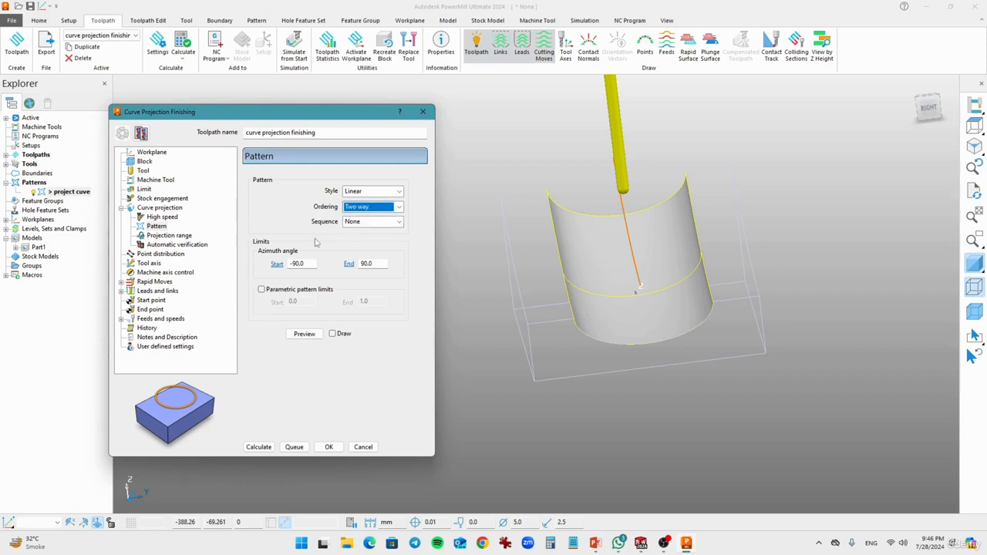
Check the pattern's sequence and style options, keeping the sequence at None and the style Linear
{"action": "left_click", "coordinate": [356, 223]}
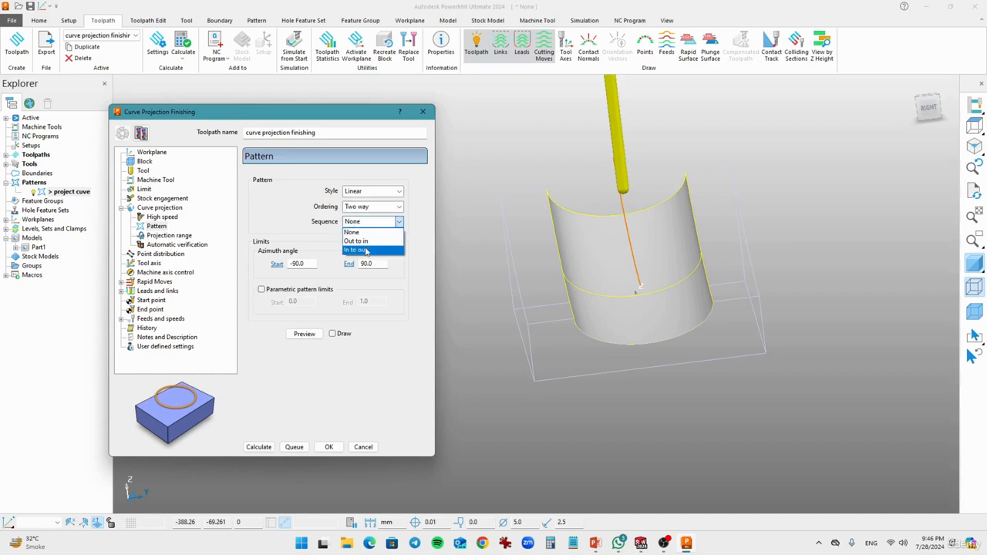
{"action": "left_click", "coordinate": [353, 232]}
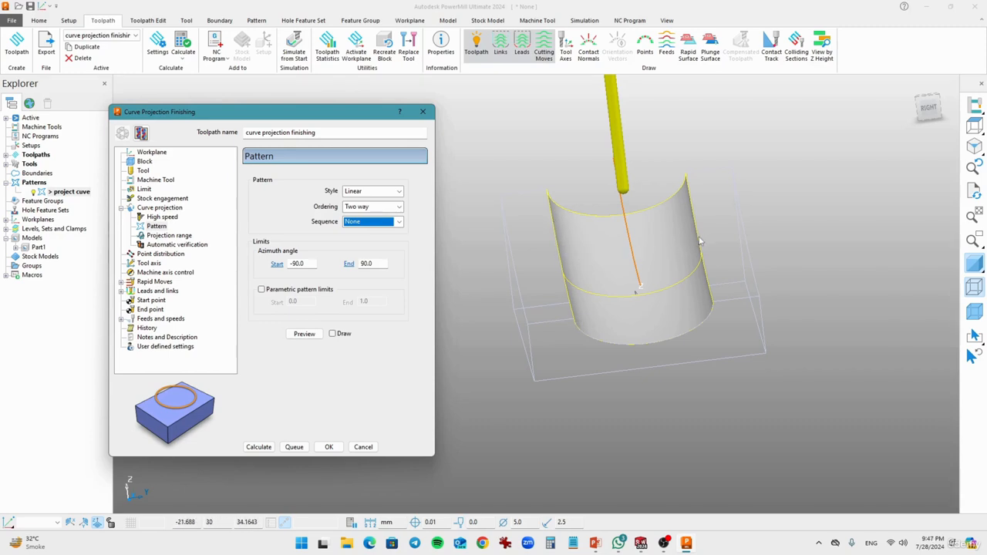
{"action": "left_click", "coordinate": [356, 224]}
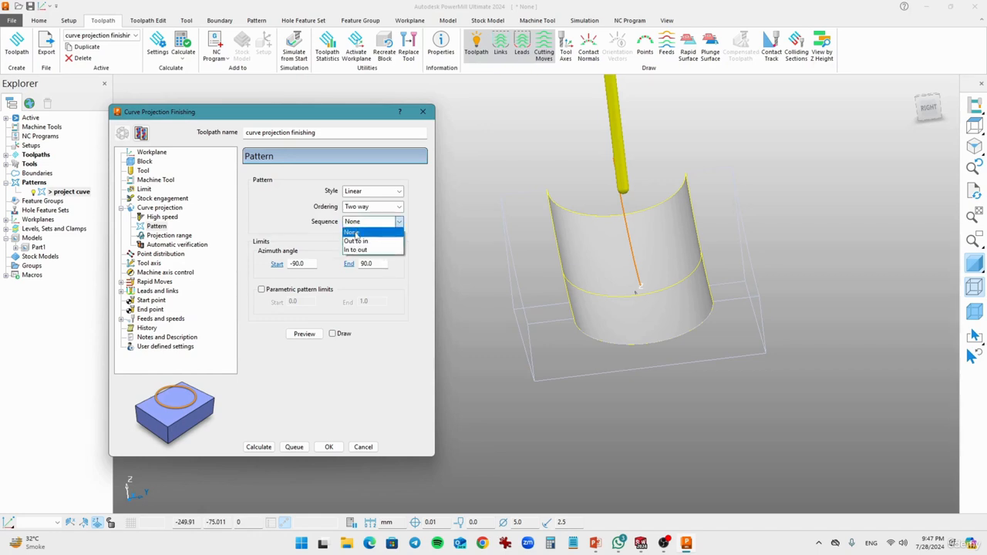
{"action": "left_click", "coordinate": [352, 232]}
{"action": "left_click", "coordinate": [372, 191]}
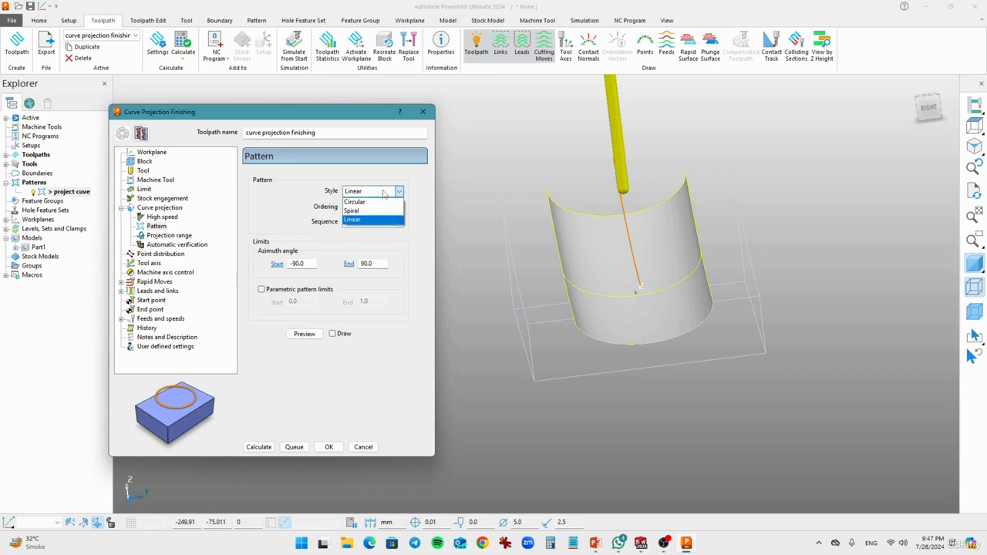
{"action": "left_click", "coordinate": [371, 219]}
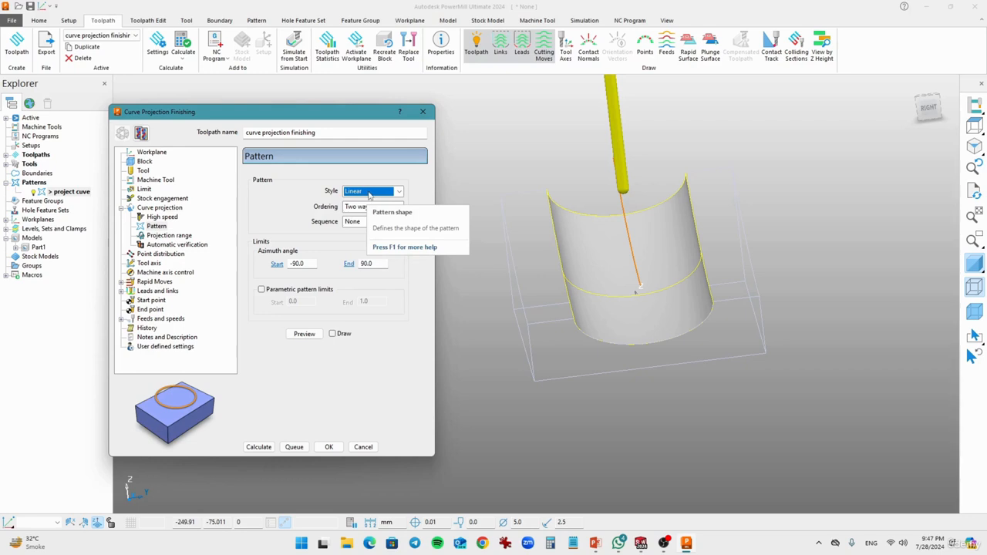
{"action": "left_click", "coordinate": [368, 192]}
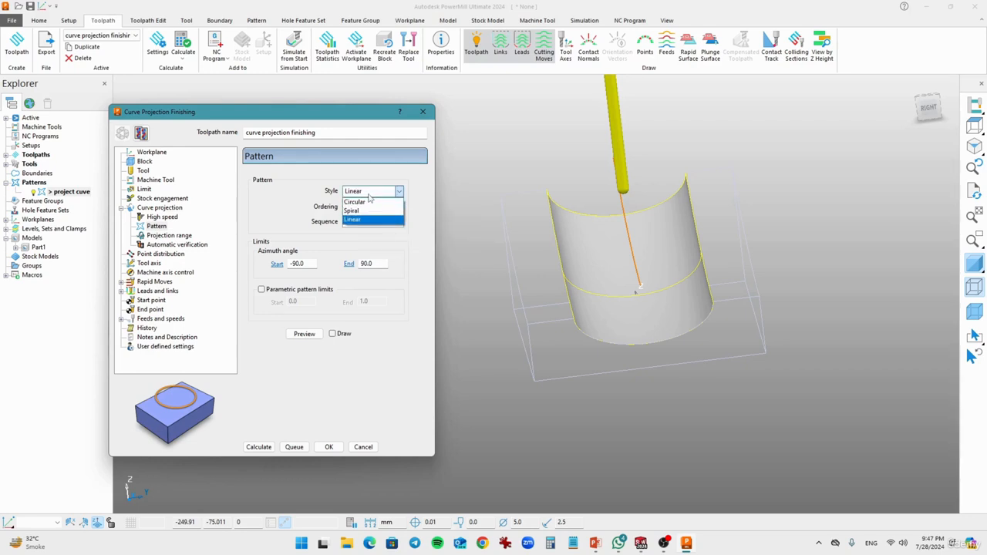
{"action": "left_click", "coordinate": [280, 220]}
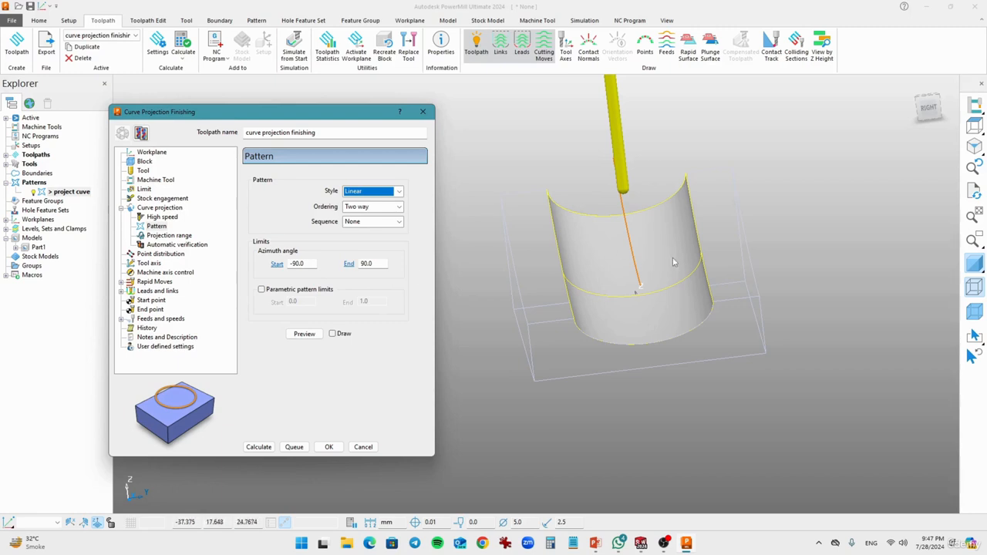
Review the start and end azimuth angle limits against the pattern curve and the groove's side edges
{"action": "middle_click_drag", "start_coordinate": [657, 303], "coordinate": [740, 296]}
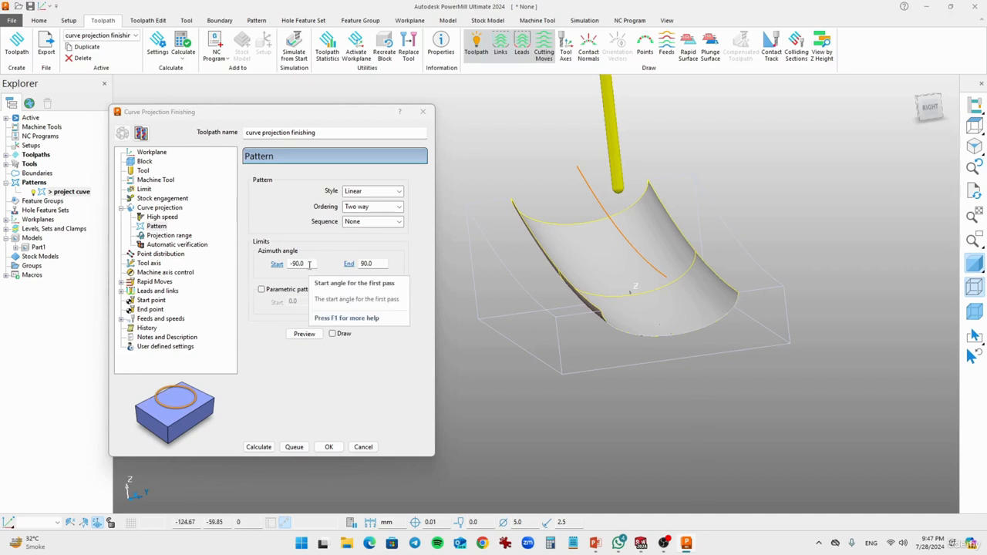
{"action": "middle_click_drag", "start_coordinate": [639, 285], "coordinate": [544, 287]}
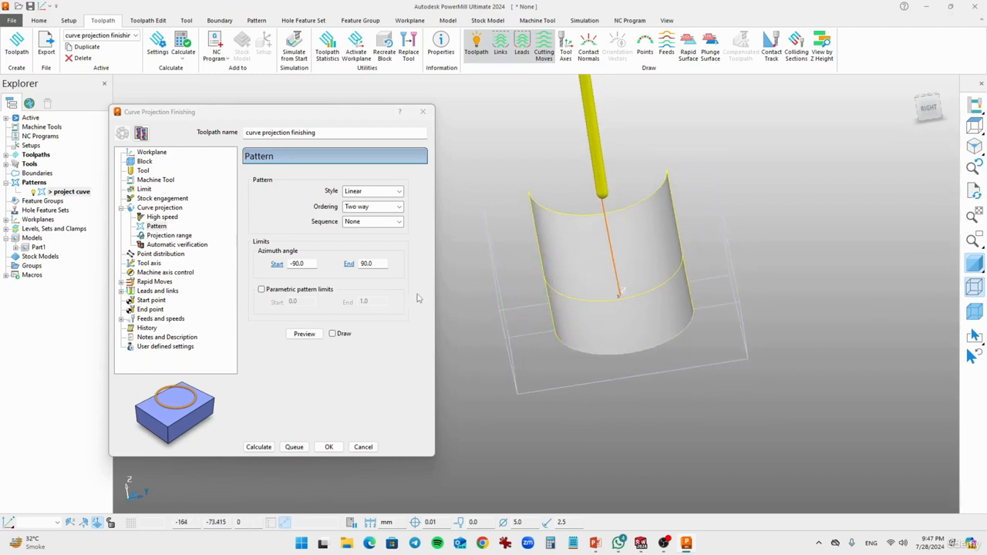
{"action": "left_click_drag", "start_coordinate": [380, 265], "coordinate": [299, 266]}
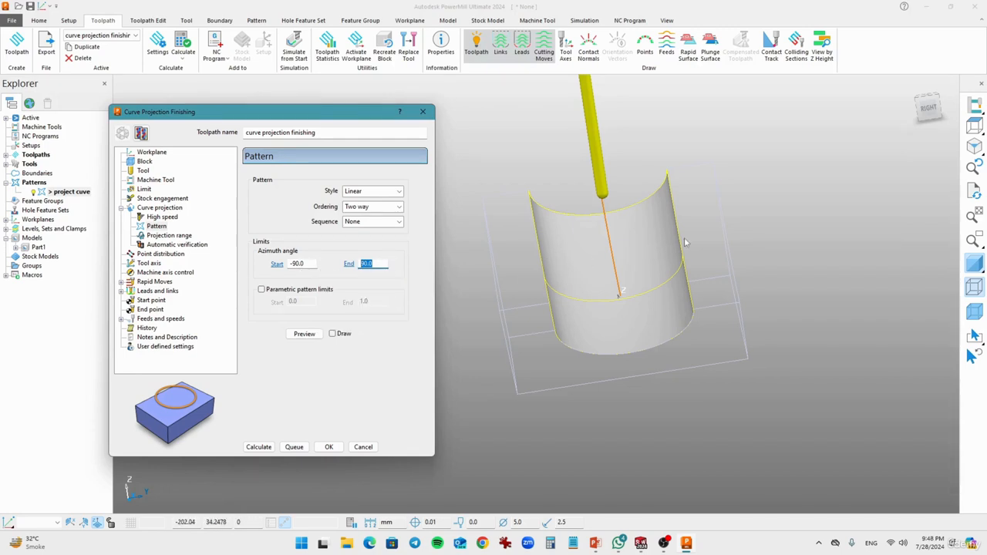
Keep the projection range on Automatic and review the rapid move heights and clearances
{"action": "left_click", "coordinate": [171, 235]}
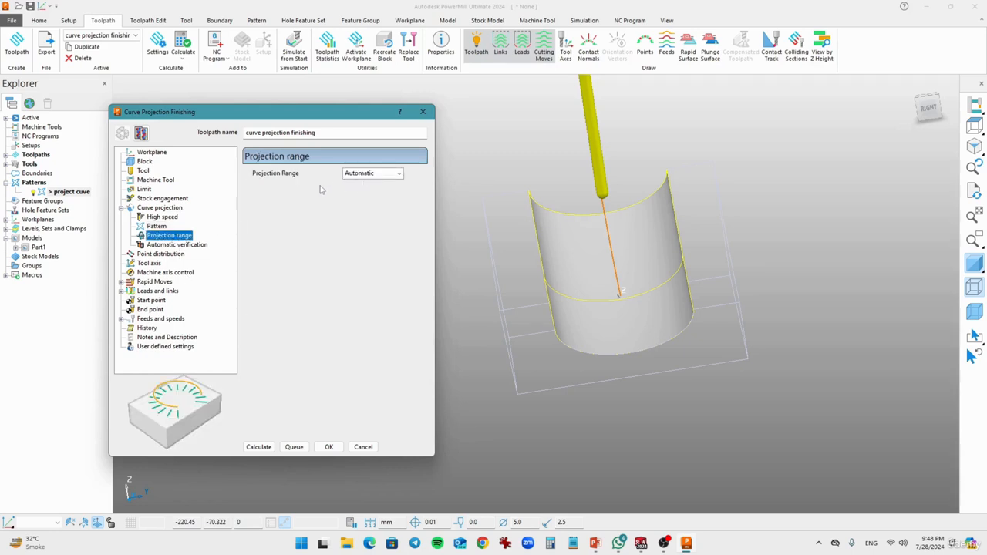
{"action": "left_click", "coordinate": [356, 173]}
{"action": "left_click", "coordinate": [356, 180]}
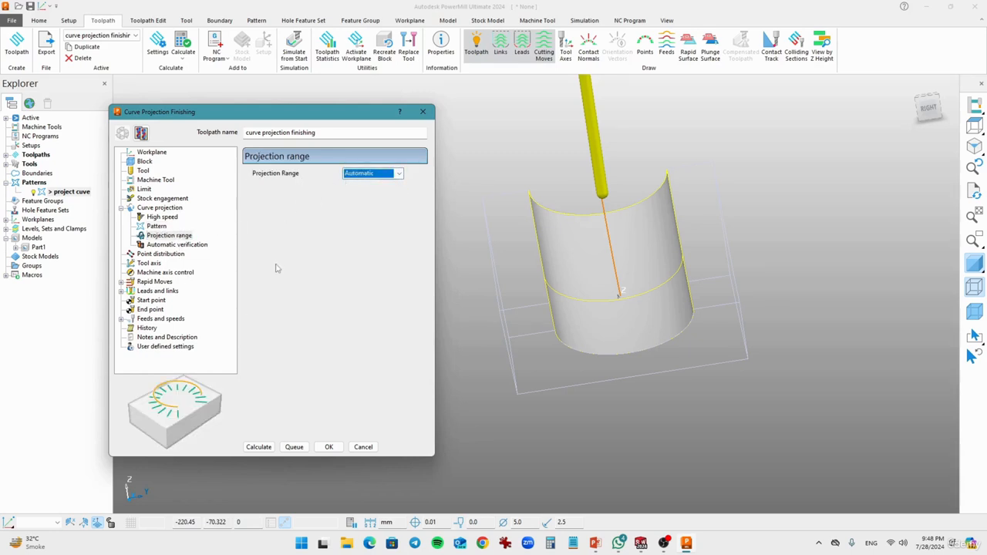
{"action": "left_click", "coordinate": [155, 282]}
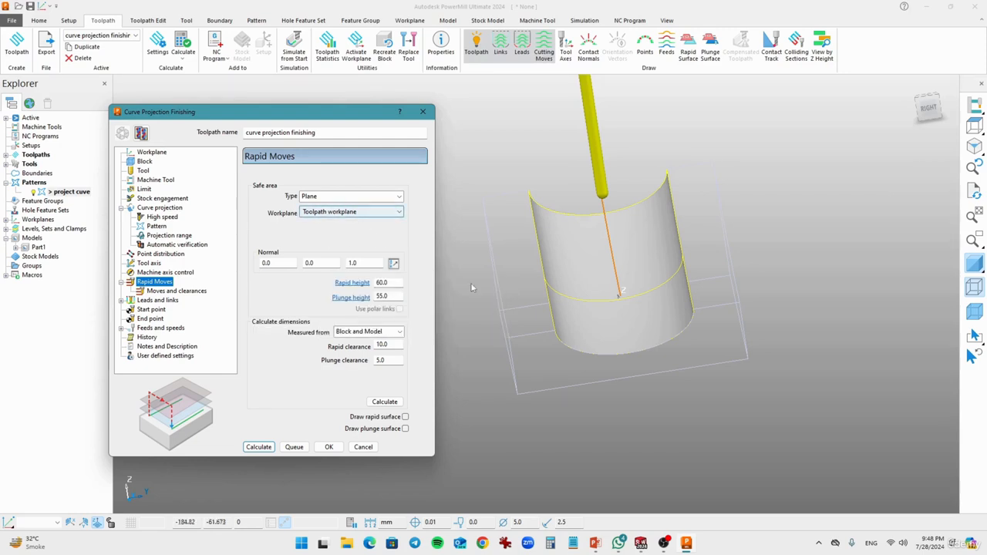
{"action": "middle_click_drag", "start_coordinate": [472, 288], "coordinate": [616, 378]}
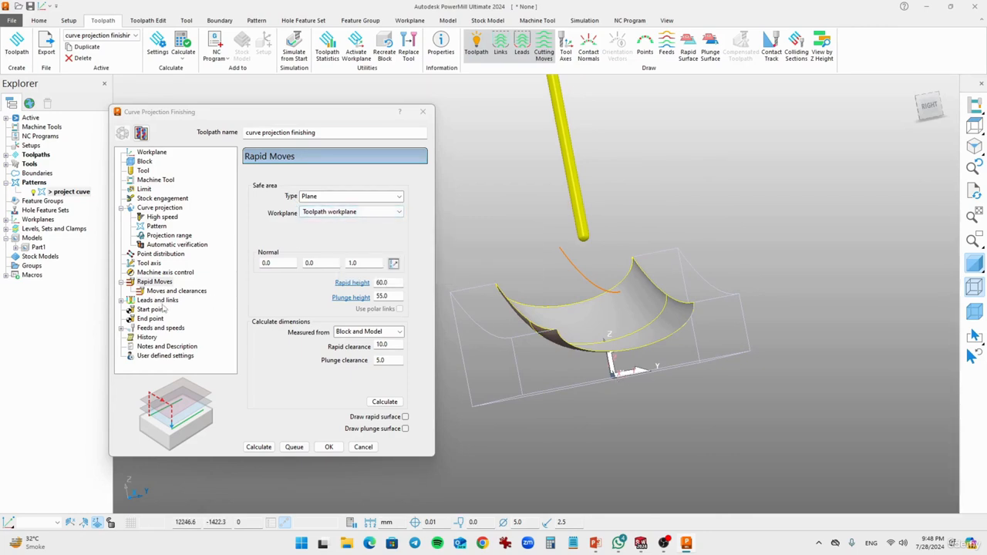
Keep the toolpath links on Stepdown for the first and second choices and Skim for the default
{"action": "left_click", "coordinate": [121, 300]}
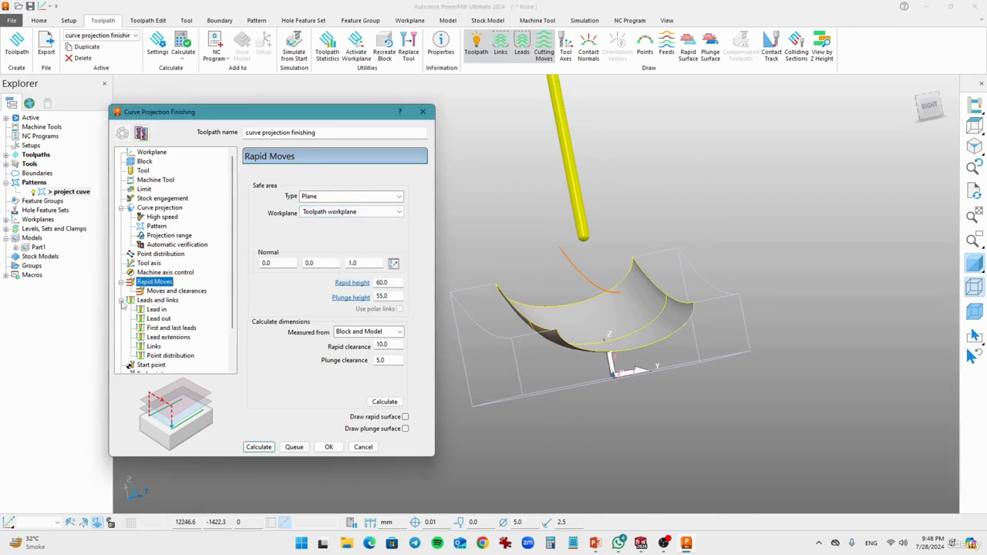
{"action": "left_click", "coordinate": [154, 347]}
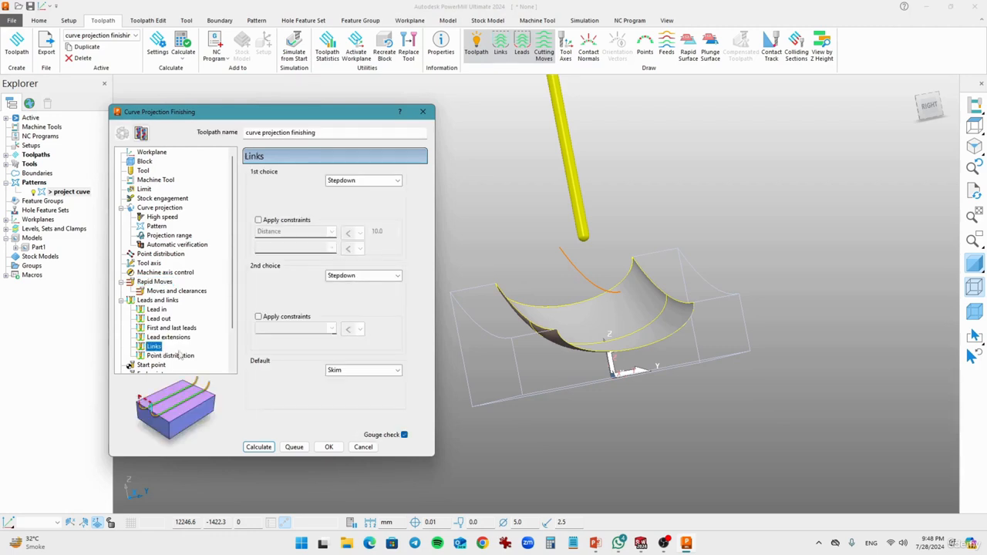
{"action": "left_click", "coordinate": [362, 180]}
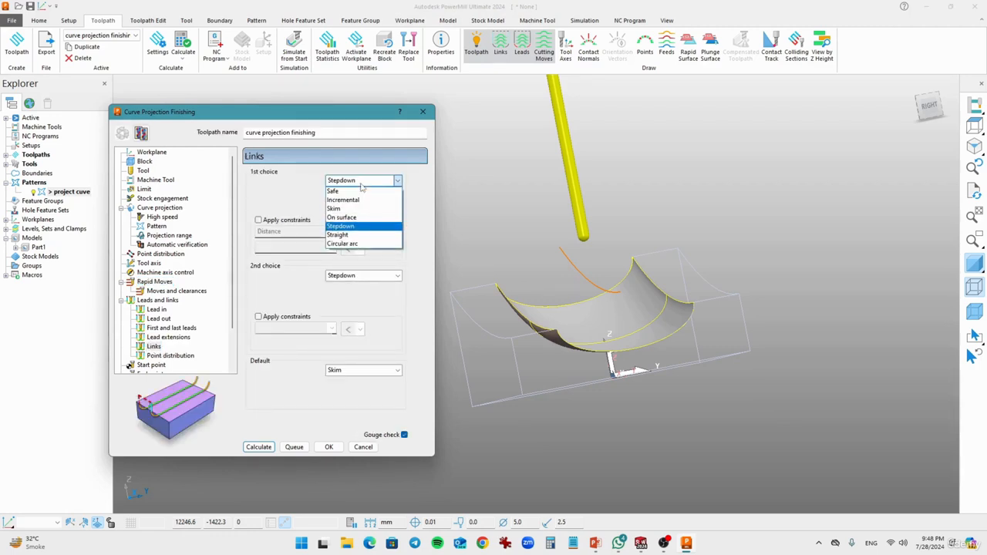
{"action": "left_click", "coordinate": [362, 223]}
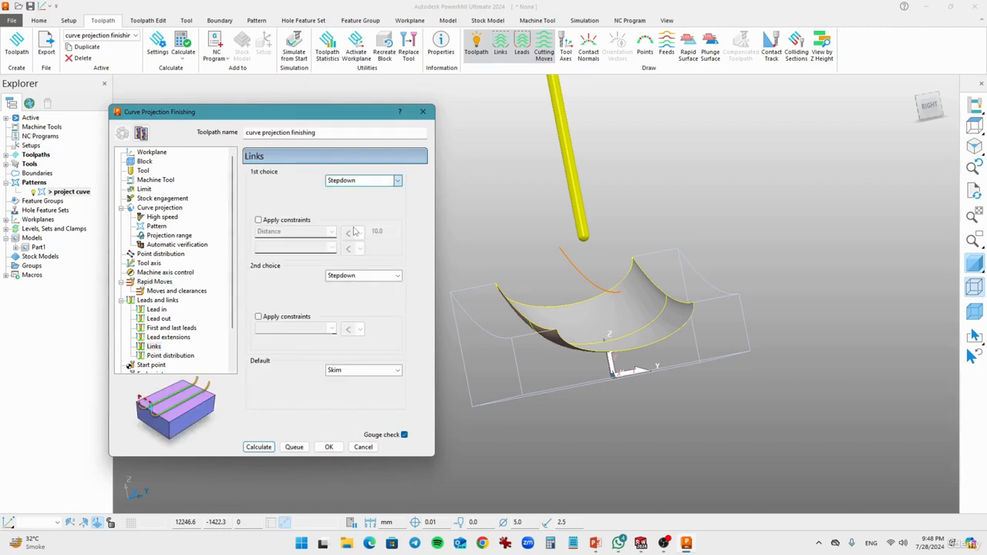
{"action": "left_click", "coordinate": [367, 276]}
{"action": "left_click", "coordinate": [355, 322]}
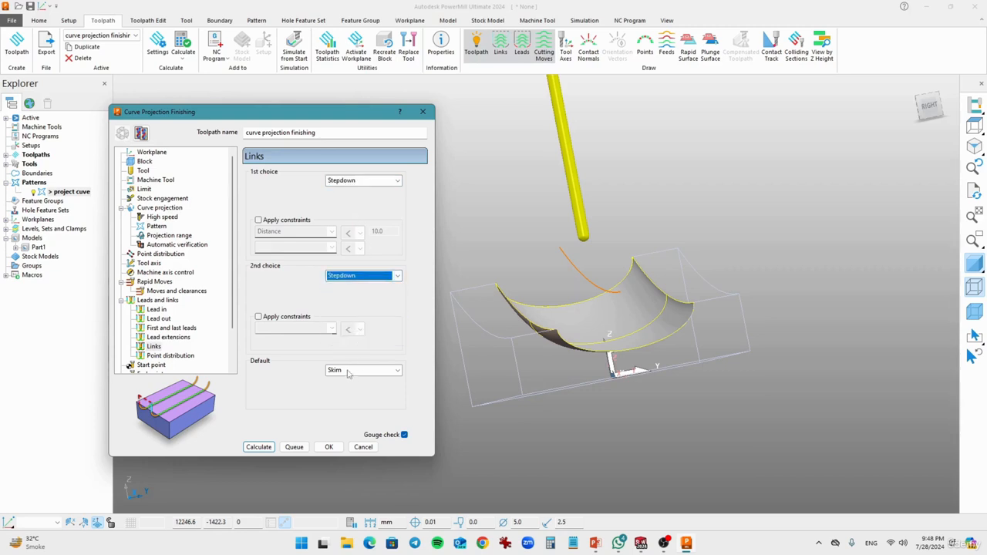
{"action": "left_click", "coordinate": [350, 371]}
{"action": "left_click", "coordinate": [345, 398]}
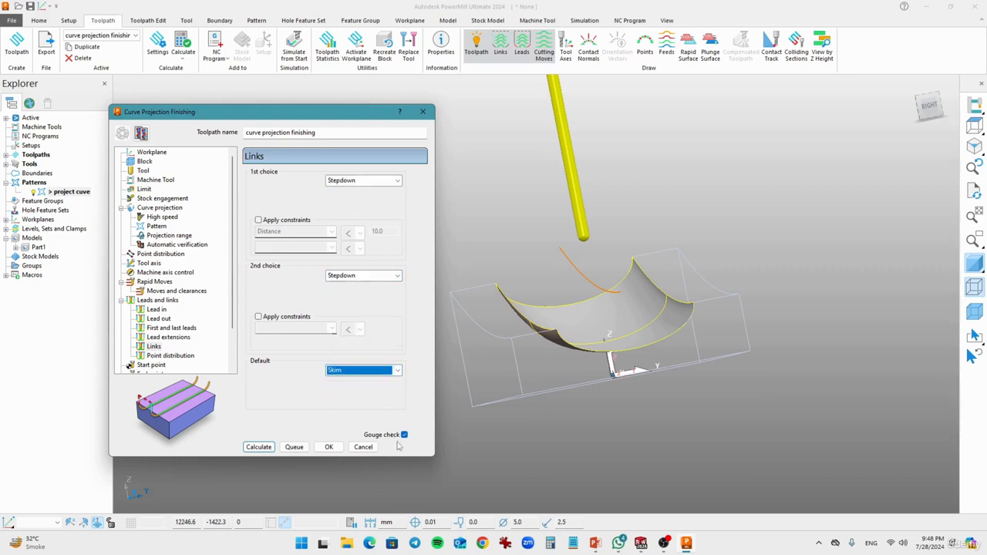
Set the spindle speed to 15000 rpm, the cutting feed rate to 3000 mm/min and the plunging feed rate to 1000 mm/min
{"action": "scroll", "coordinate": [187, 351], "scroll_direction": "down", "scroll_amount": 2}
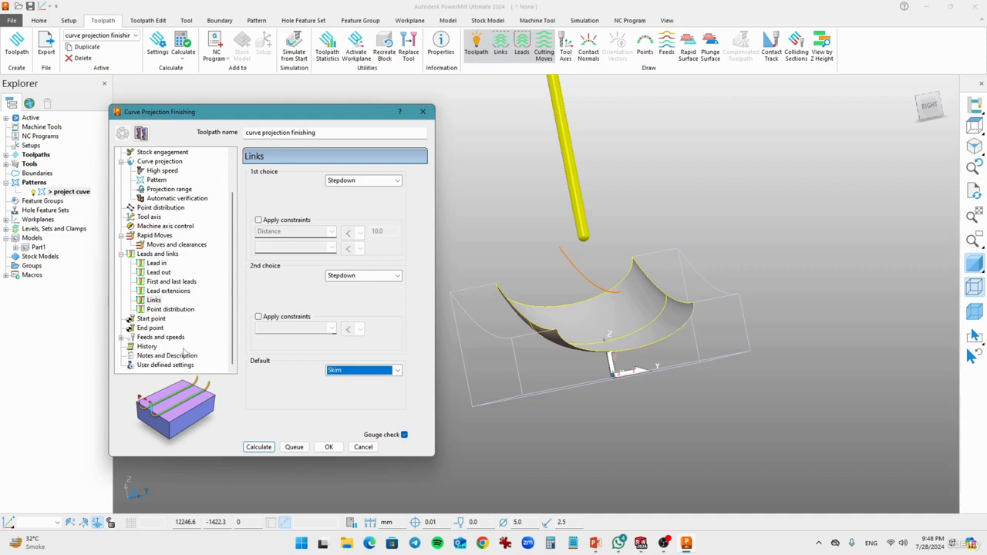
{"action": "left_click", "coordinate": [158, 337]}
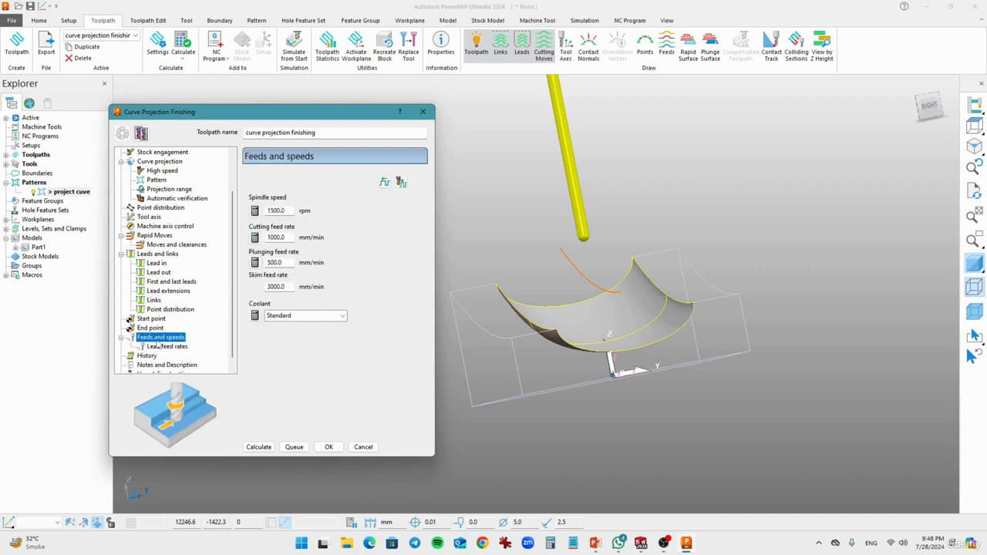
{"action": "double_click", "coordinate": [287, 210]}
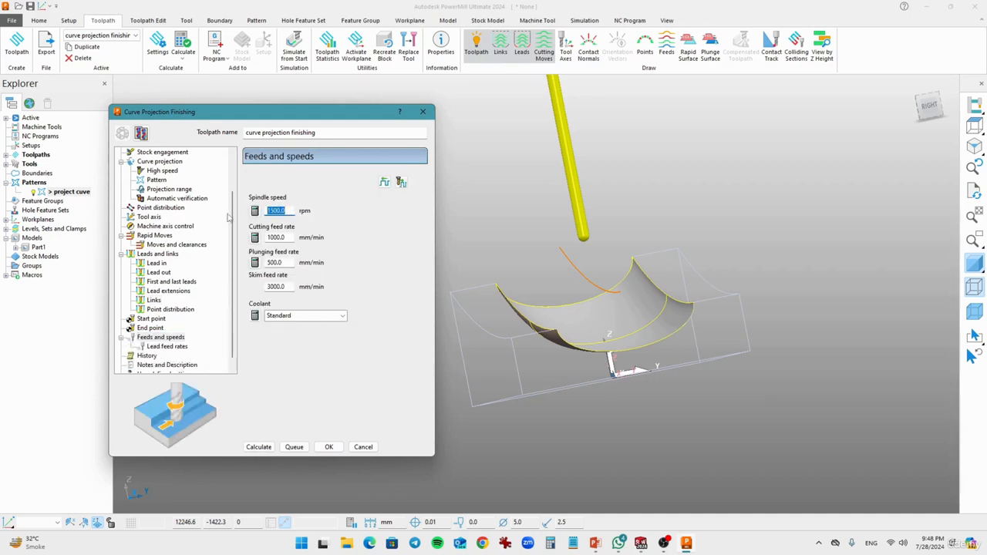
{"action": "type", "text": "1"}
{"action": "key", "text": "Tab"}
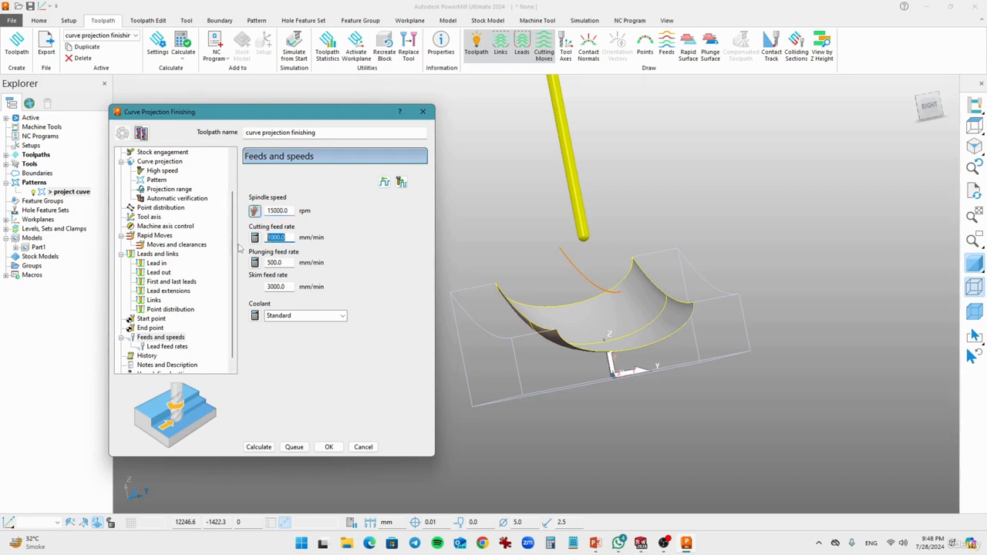
{"action": "type", "text": "3"}
{"action": "key", "text": "Tab"}
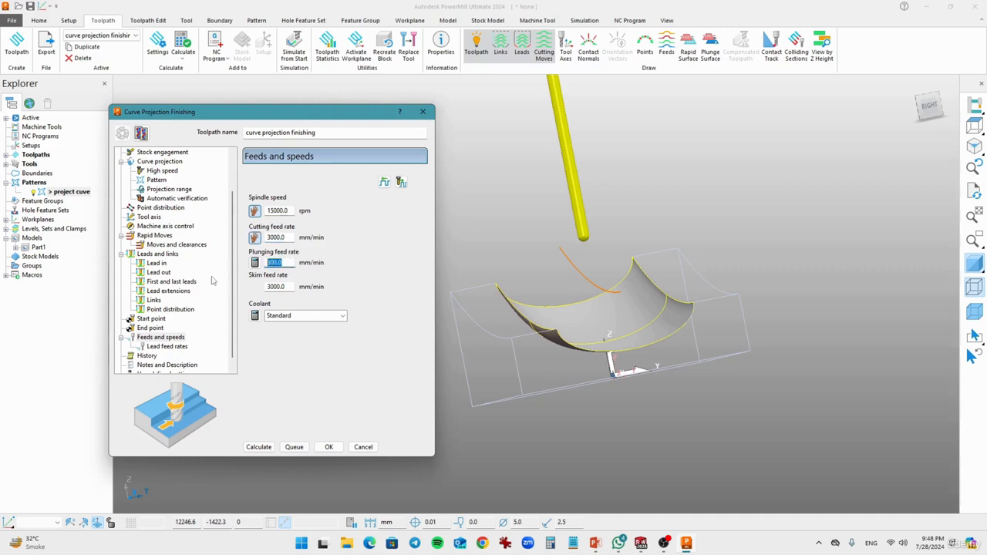
{"action": "type", "text": "1"}
{"action": "key", "text": "Tab"}
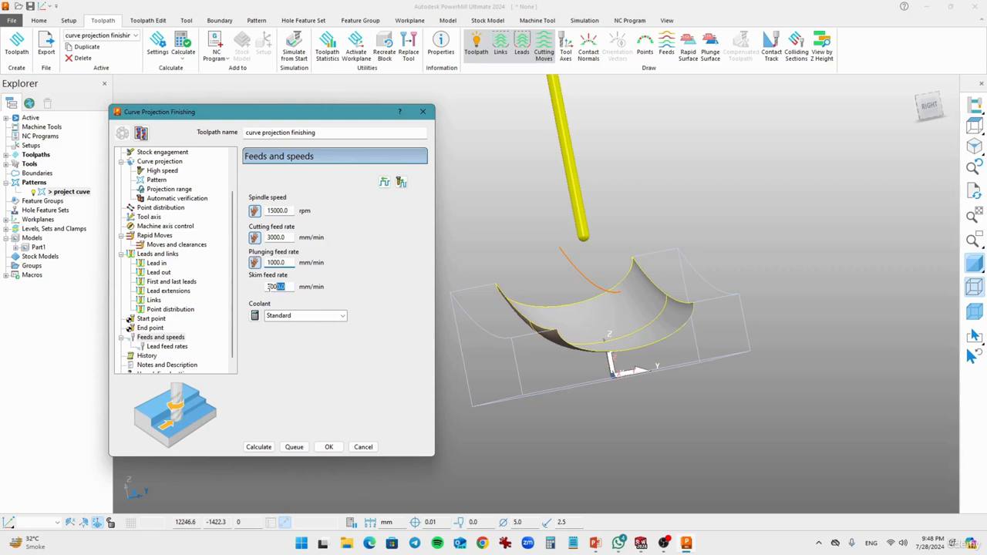
Set the coolant to Flood and calculate the curve projection finishing toolpath
{"action": "left_click", "coordinate": [291, 316]}
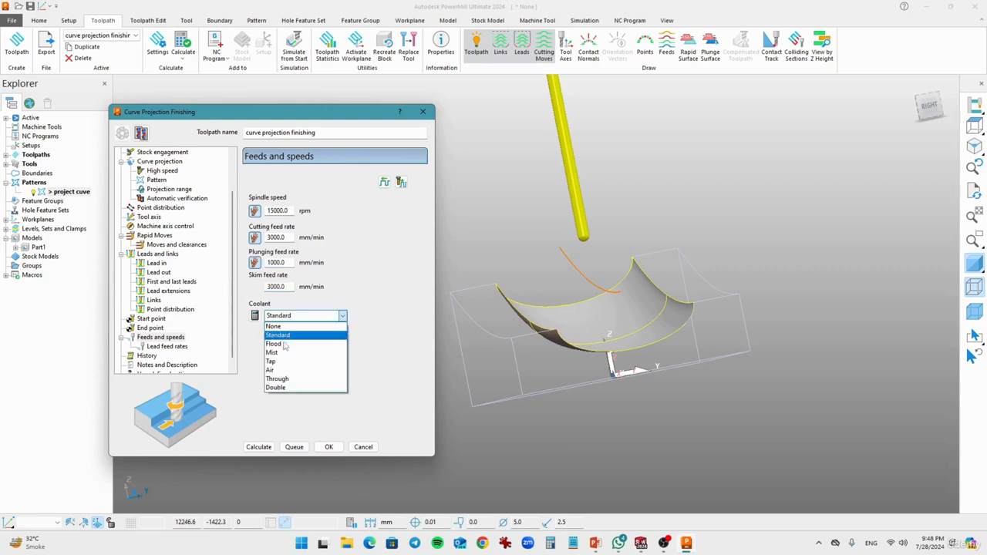
{"action": "left_click", "coordinate": [282, 344]}
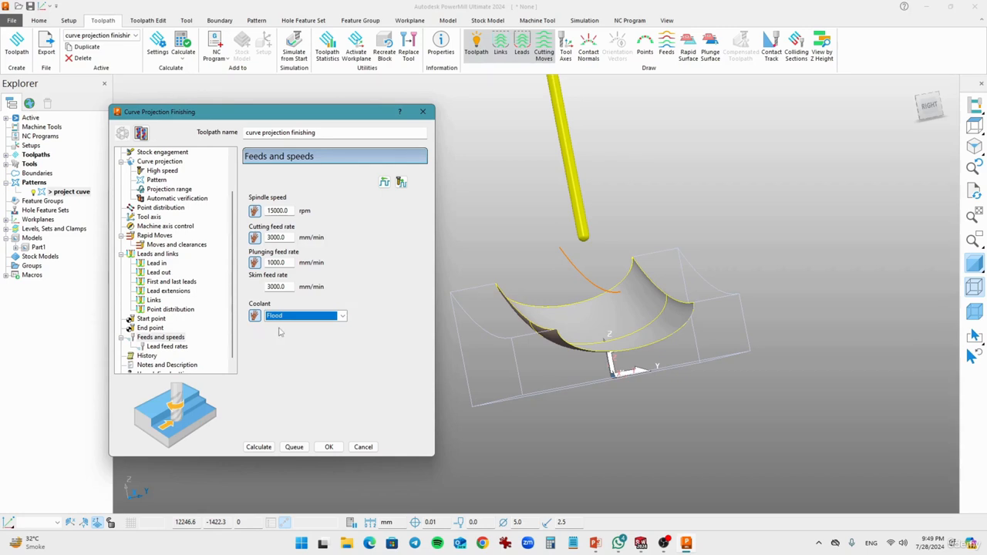
{"action": "left_click", "coordinate": [259, 447]}
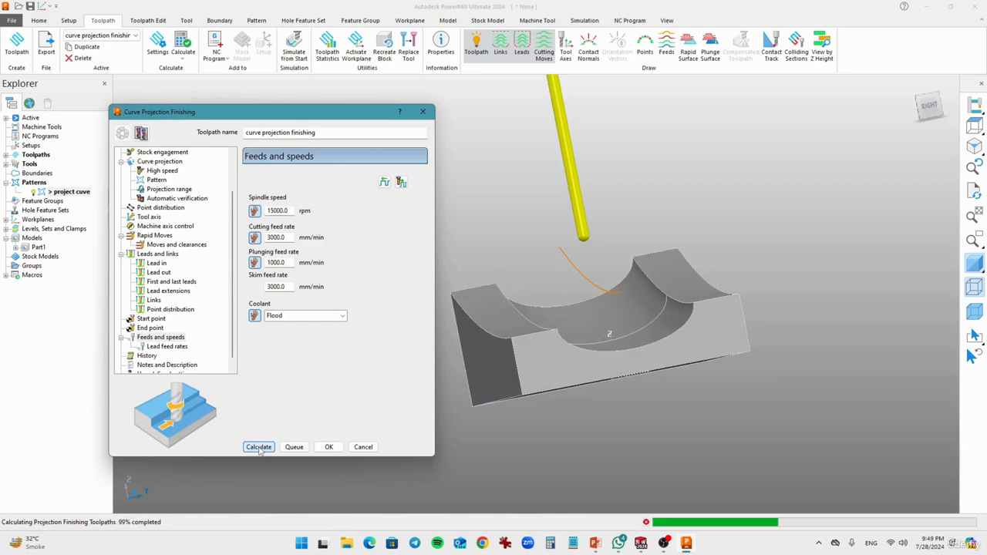
Review the calculated toolpath over the groove and close the Curve Projection Finishing settings
{"action": "middle_click_drag", "start_coordinate": [478, 347], "coordinate": [600, 339]}
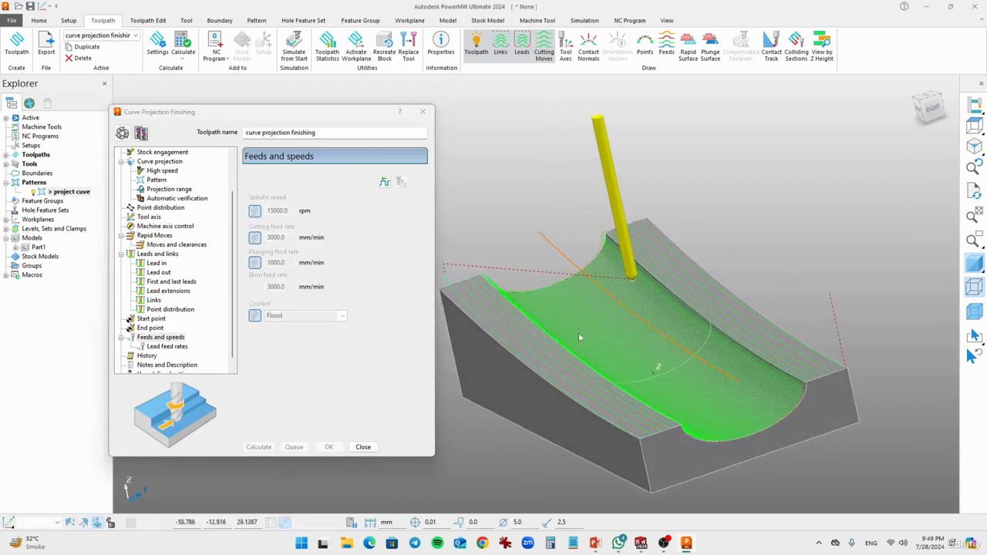
{"action": "left_click_drag", "start_coordinate": [374, 112], "coordinate": [329, 109]}
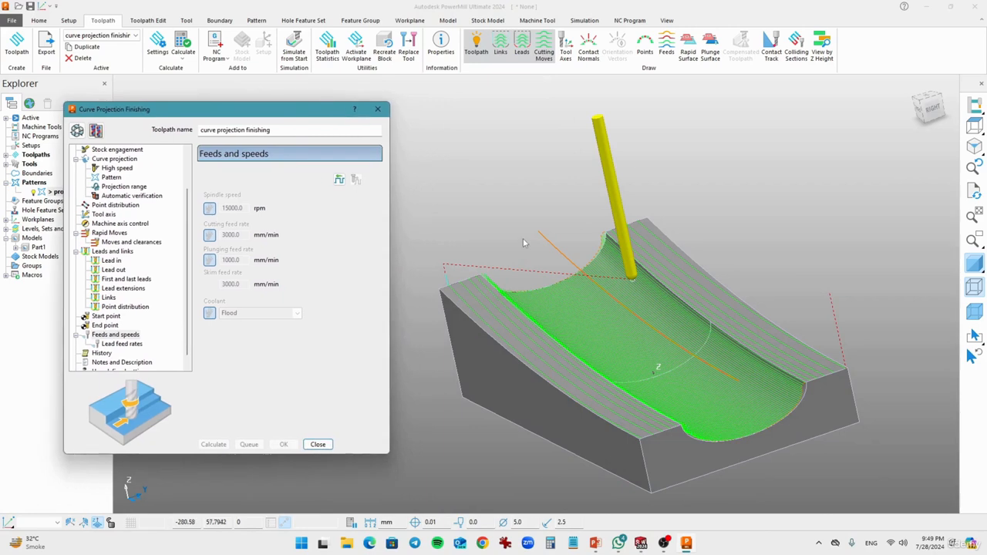
{"action": "mouse_move", "coordinate": [628, 325]}
{"action": "middle_mouse_down"}
{"action": "mouse_move", "coordinate": [629, 353]}
{"action": "mouse_move", "coordinate": [629, 343]}
{"action": "middle_mouse_up"}
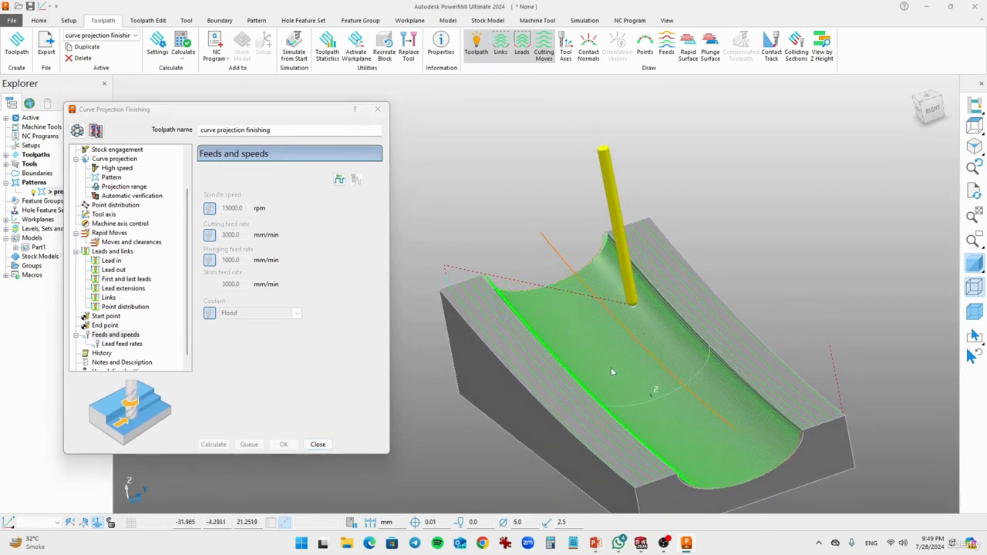
{"action": "left_click", "coordinate": [316, 446]}
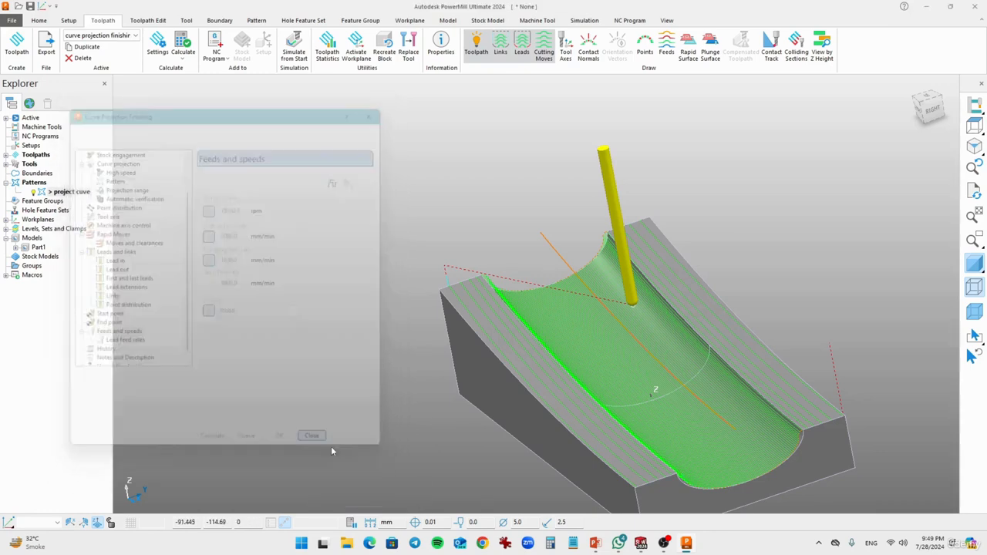
Play the simulation of the curve projection finishing toolpath and set its control speed to 10.0 x feed rate
{"action": "left_click", "coordinate": [588, 21]}
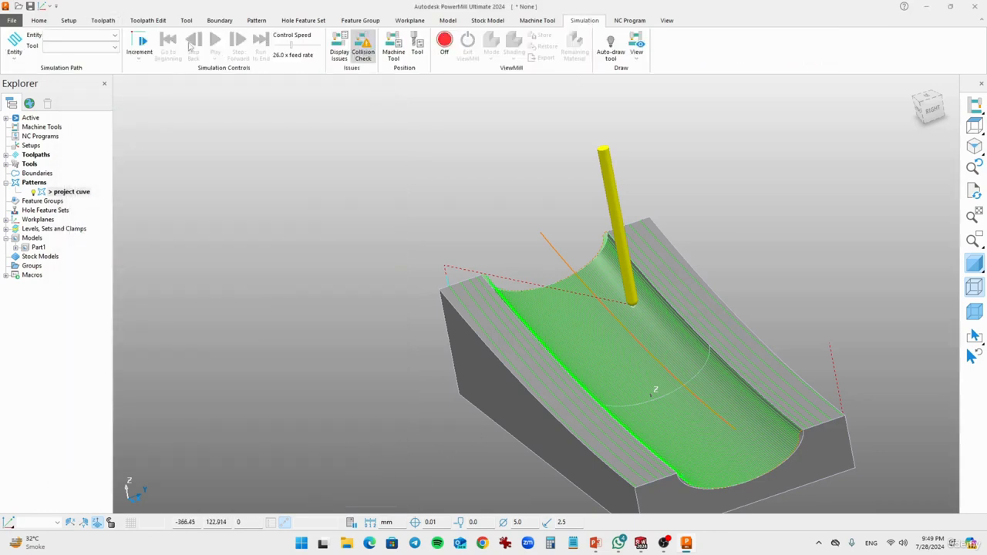
{"action": "left_click", "coordinate": [111, 36]}
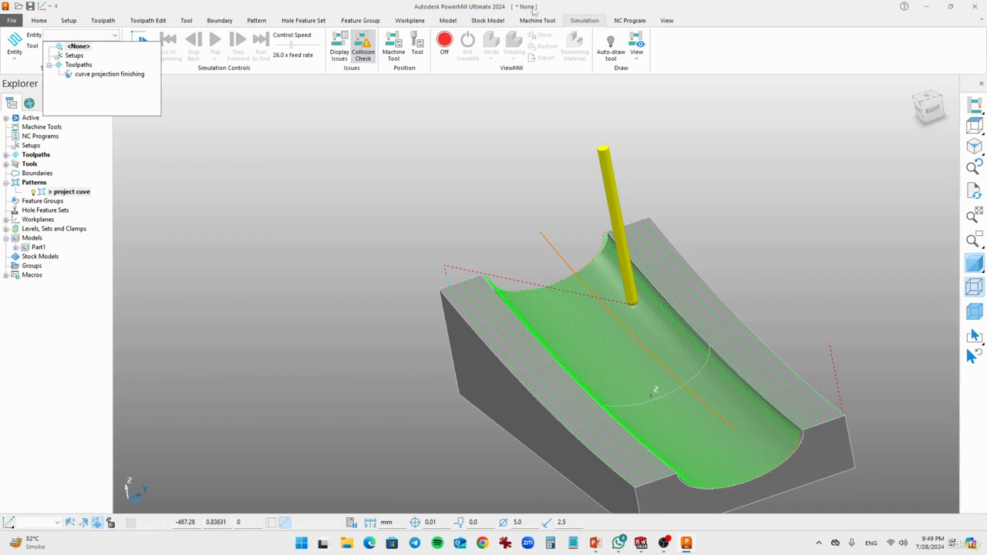
{"action": "left_click", "coordinate": [108, 74]}
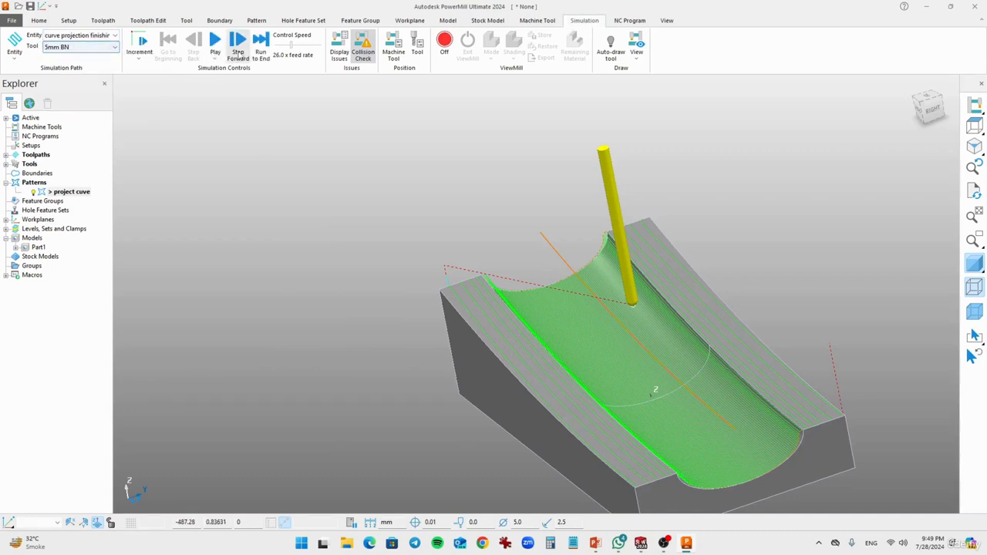
{"action": "left_click", "coordinate": [218, 44]}
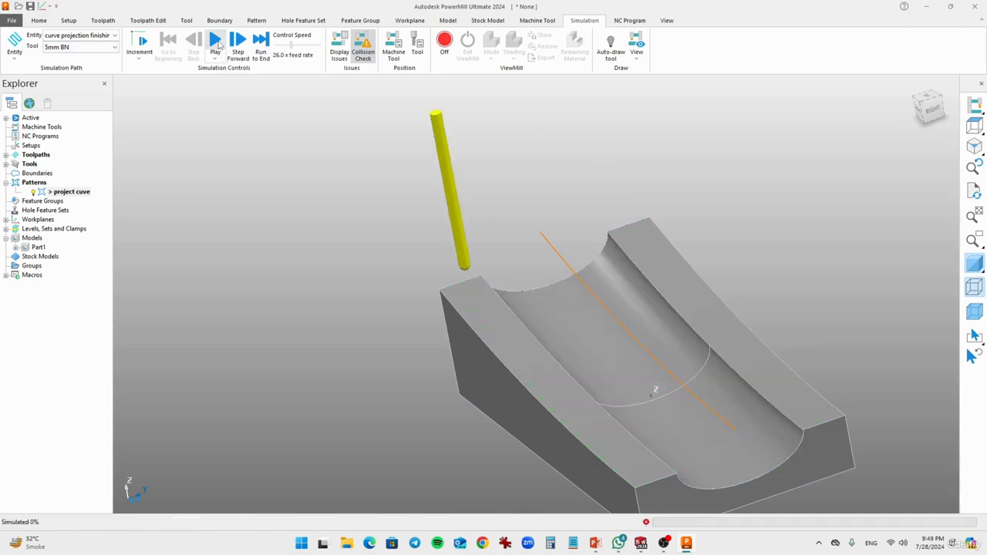
{"action": "left_click", "coordinate": [284, 45]}
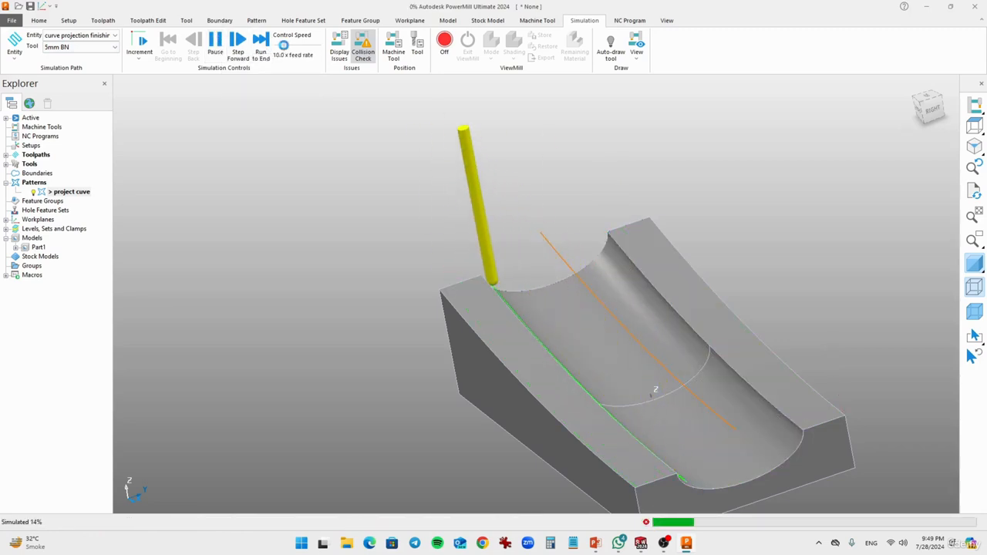
Follow the simulation to its end and examine the tool passes along the groove, its edges and the adjacent upper faces
{"action": "scroll", "coordinate": [499, 342], "scroll_direction": "up", "scroll_amount": 5}
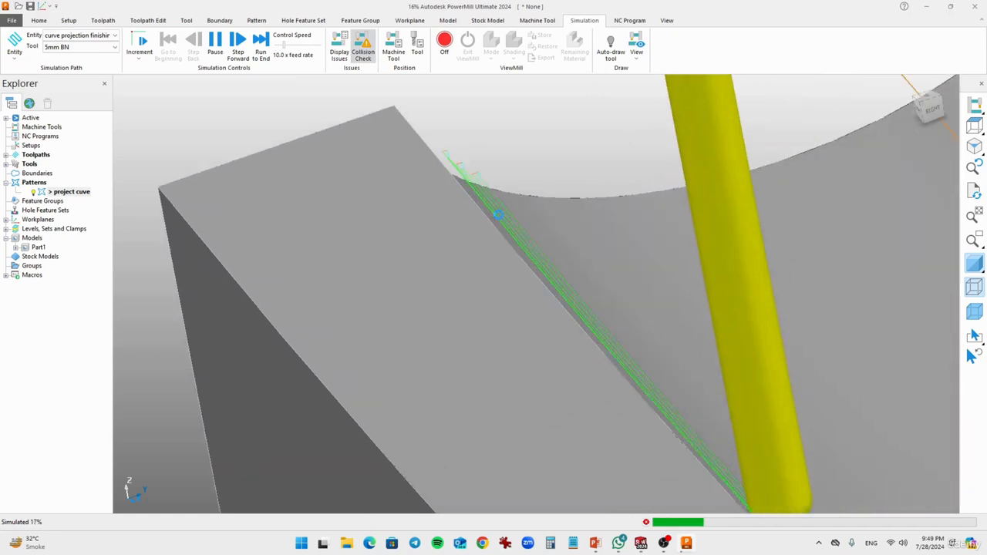
{"action": "scroll", "coordinate": [502, 185], "scroll_direction": "up", "scroll_amount": 5}
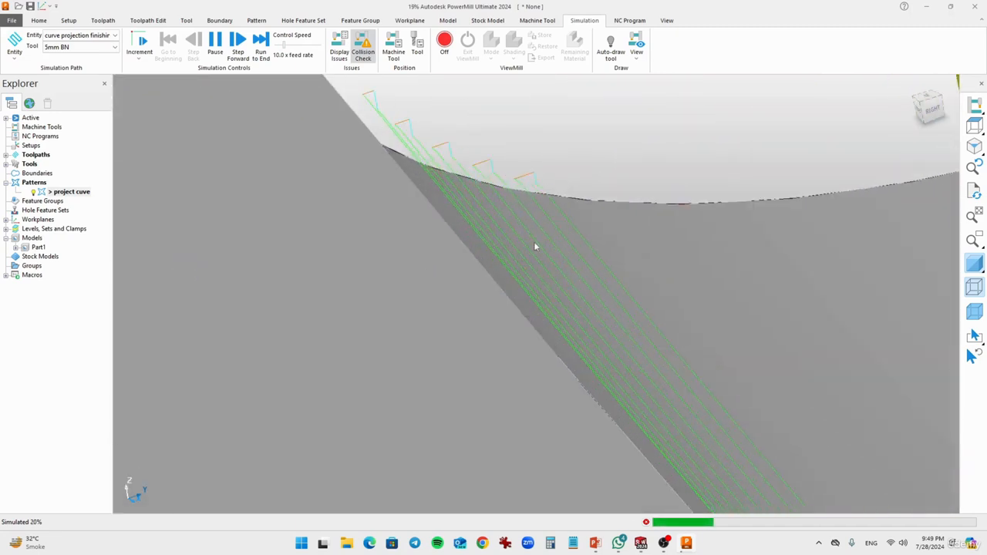
{"action": "scroll", "coordinate": [540, 223], "scroll_direction": "down", "scroll_amount": 5}
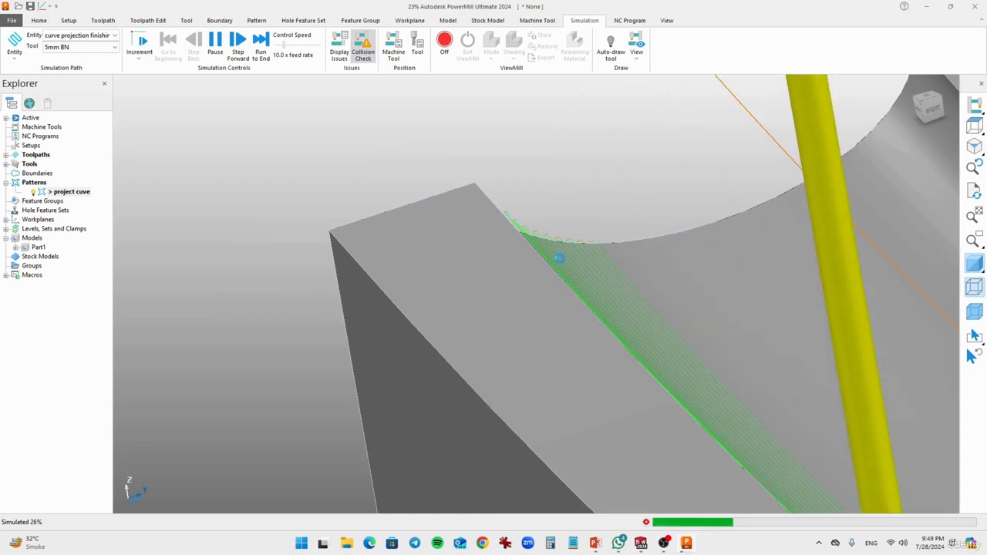
{"action": "scroll", "coordinate": [586, 291], "scroll_direction": "down", "scroll_amount": 6}
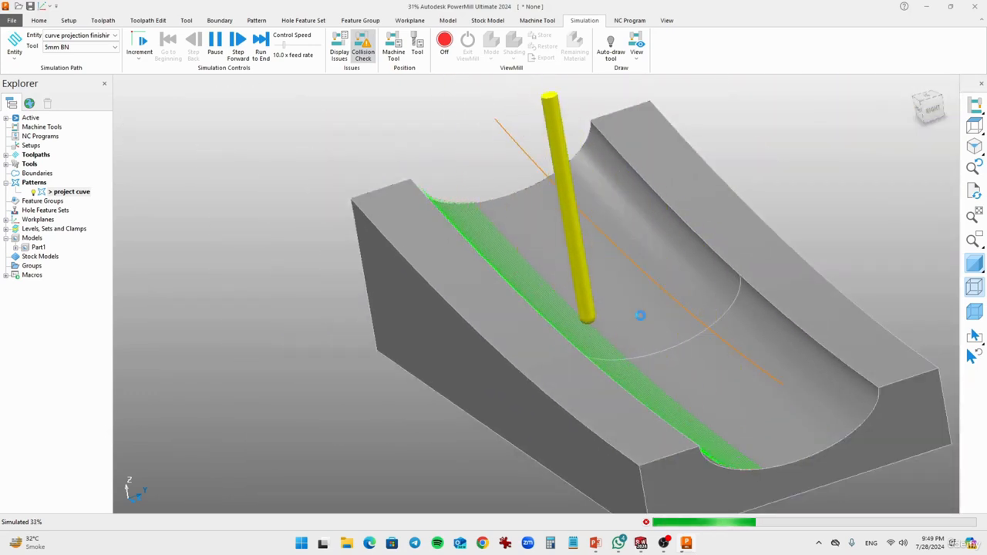
{"action": "scroll", "coordinate": [586, 333], "scroll_direction": "up", "scroll_amount": 3}
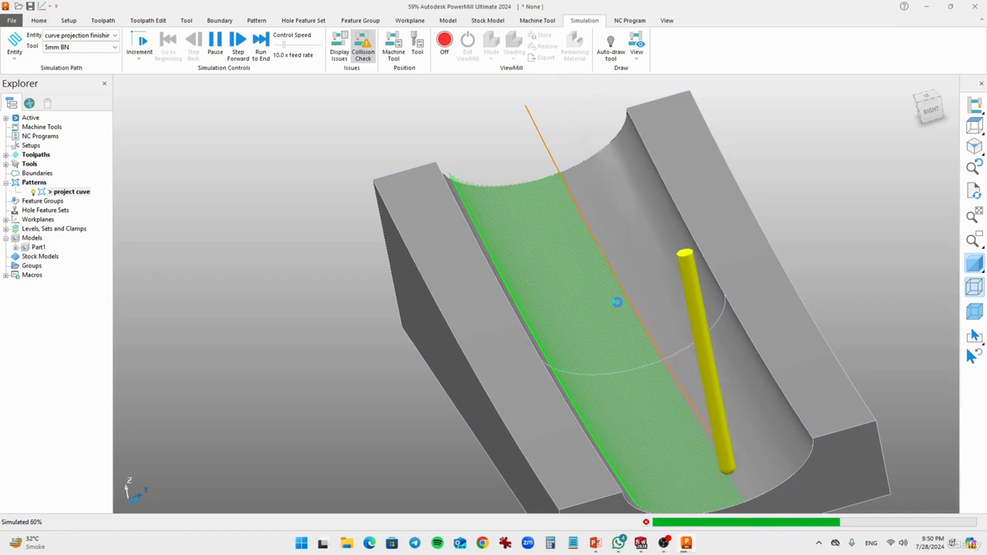
{"action": "middle_click_drag", "start_coordinate": [595, 334], "coordinate": [612, 293]}
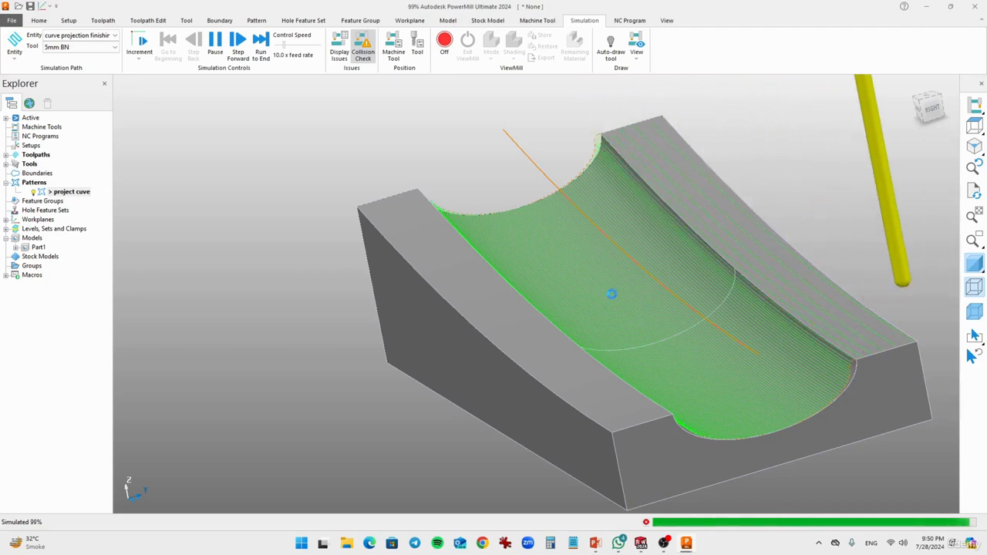
{"action": "middle_click_drag", "start_coordinate": [752, 352], "coordinate": [619, 385]}
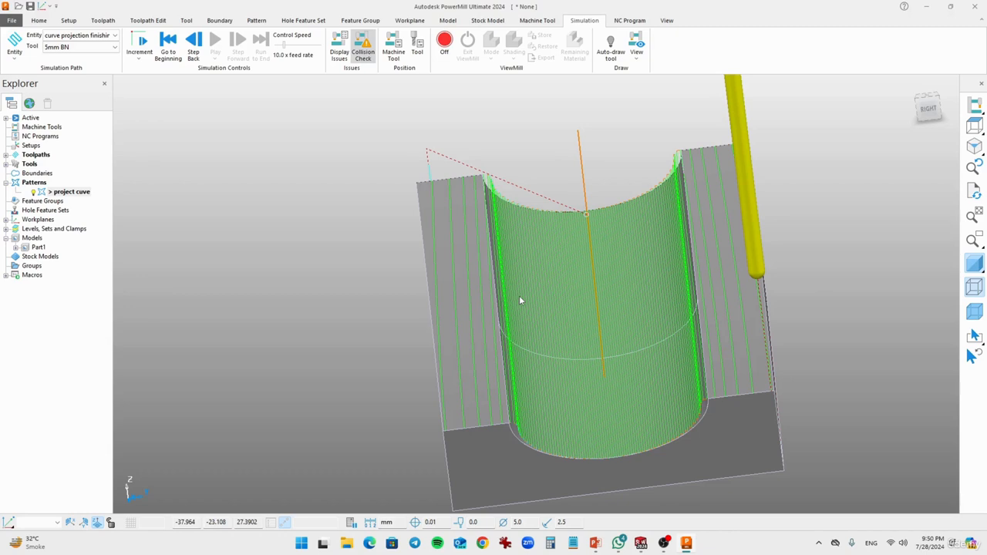
{"action": "middle_click_drag", "start_coordinate": [596, 346], "coordinate": [623, 344]}
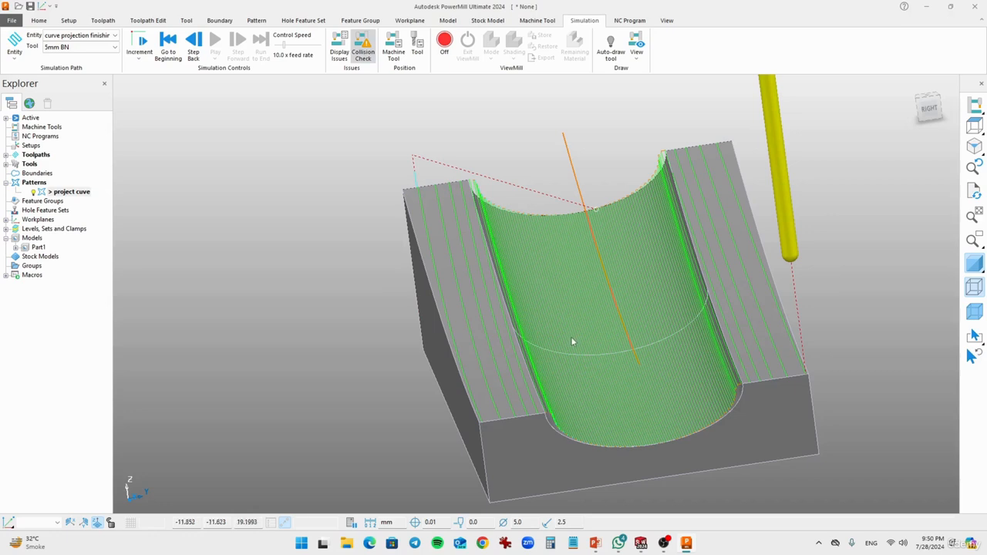
{"action": "middle_click_drag", "start_coordinate": [572, 342], "coordinate": [685, 308]}
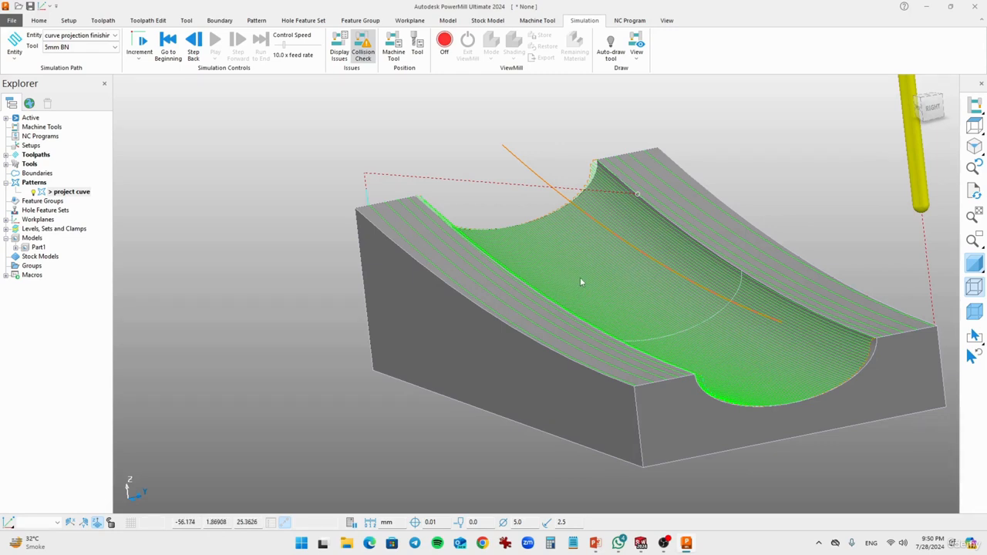
{"action": "middle_click_drag", "start_coordinate": [582, 282], "coordinate": [446, 289], "text": "shift"}
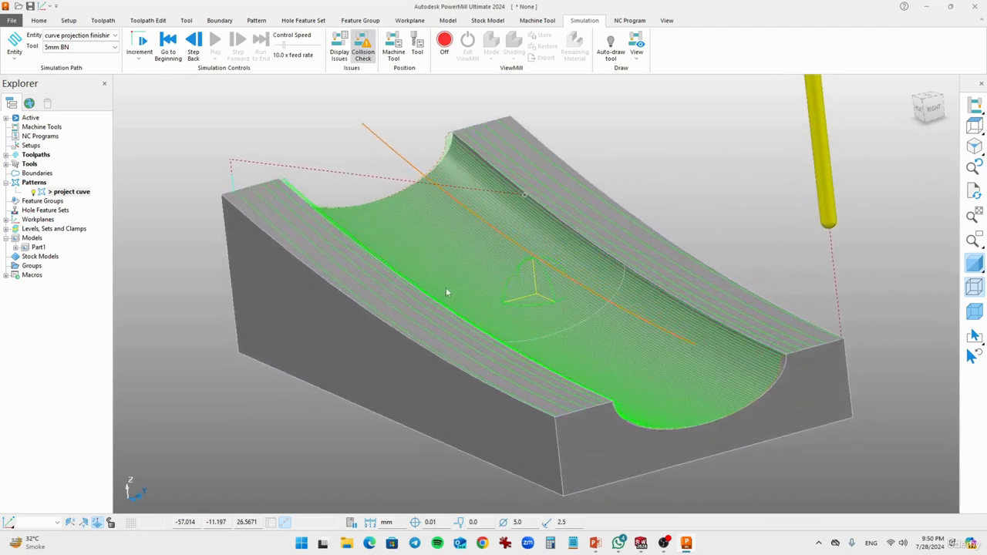